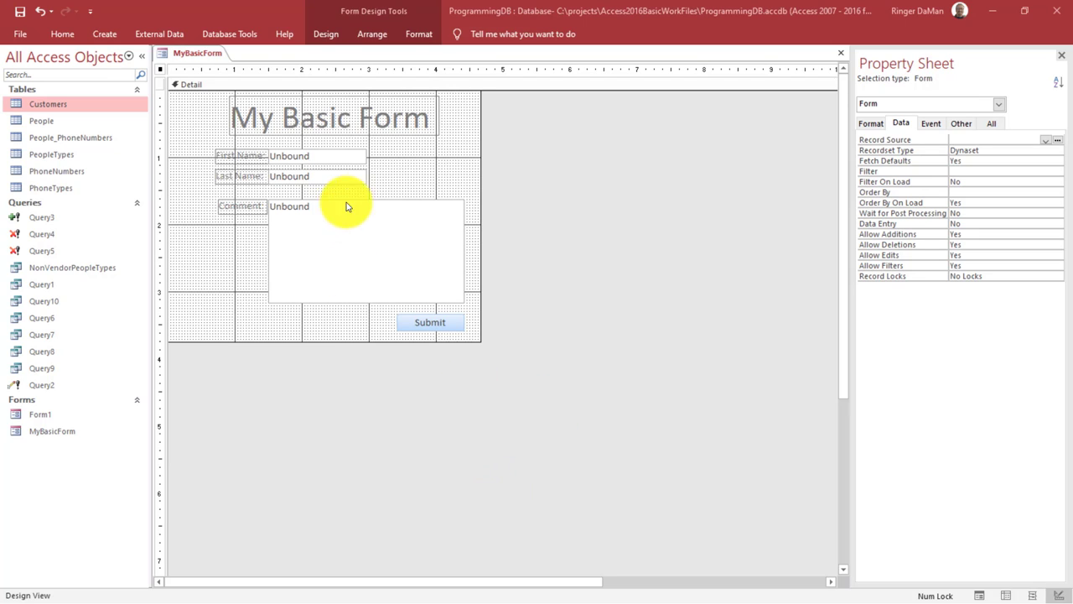
click(317, 177)
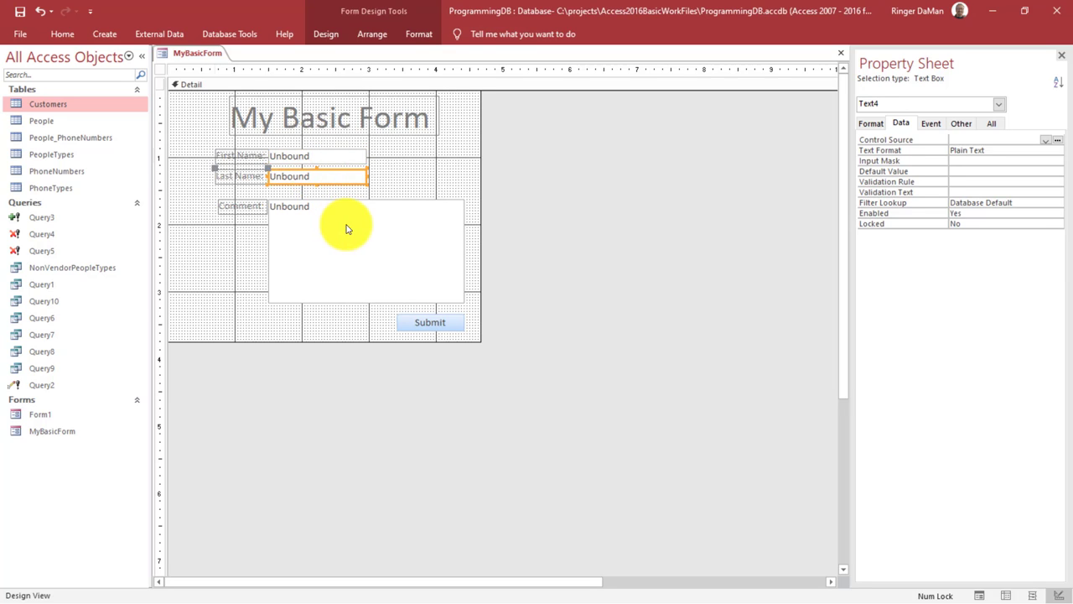
click(346, 225)
click(413, 327)
click(621, 335)
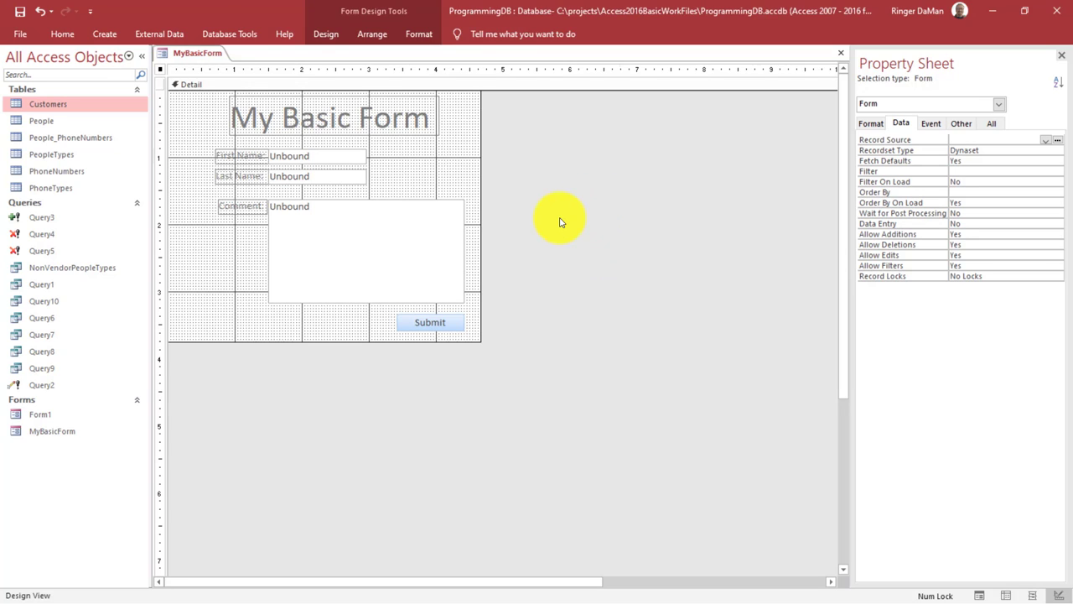
click(336, 155)
click(332, 235)
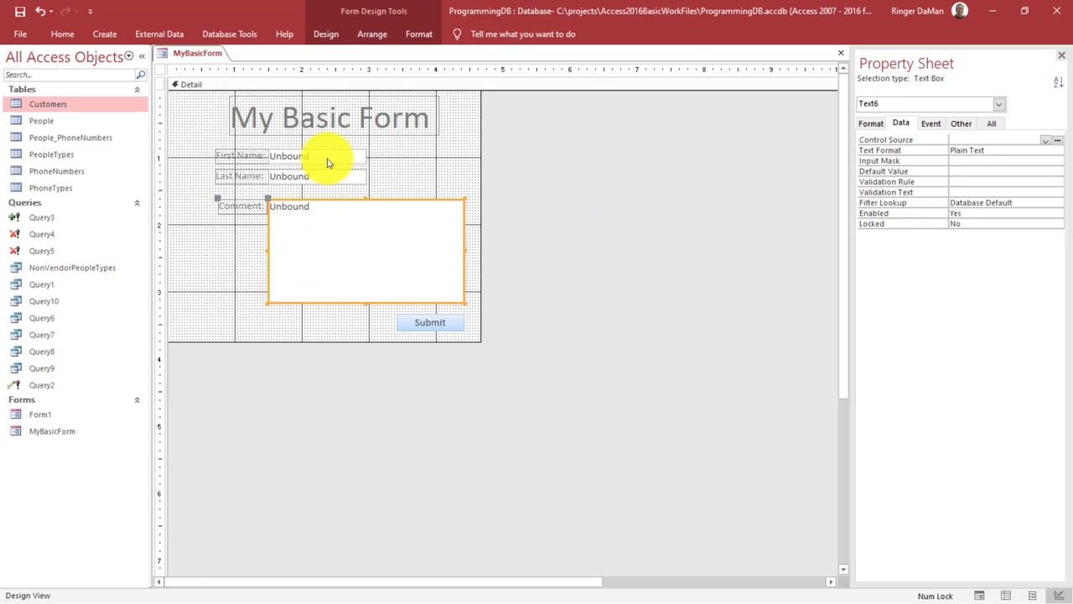
click(507, 201)
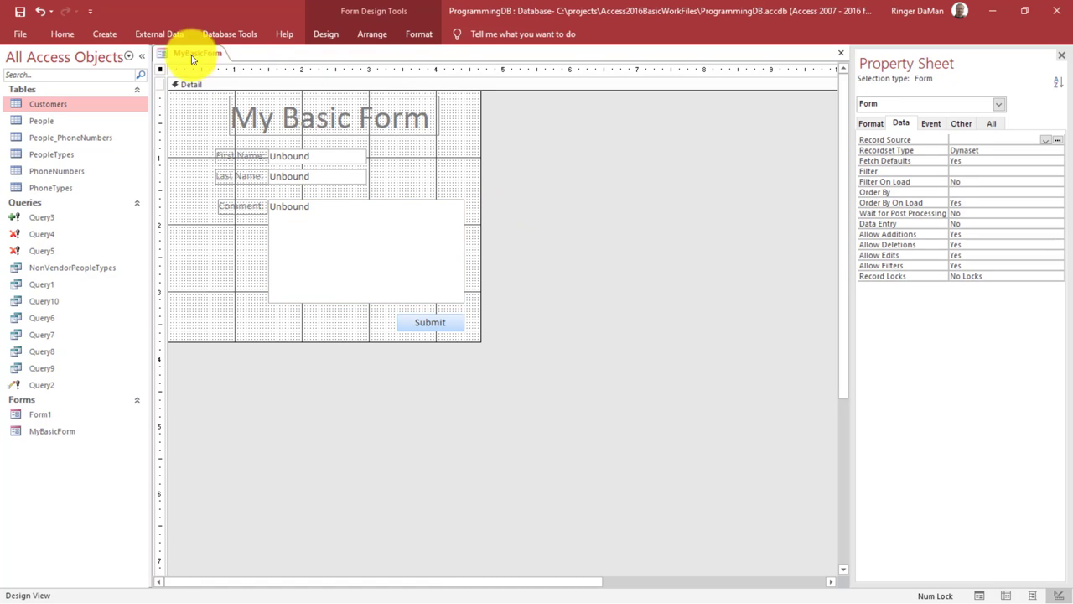
click(105, 35)
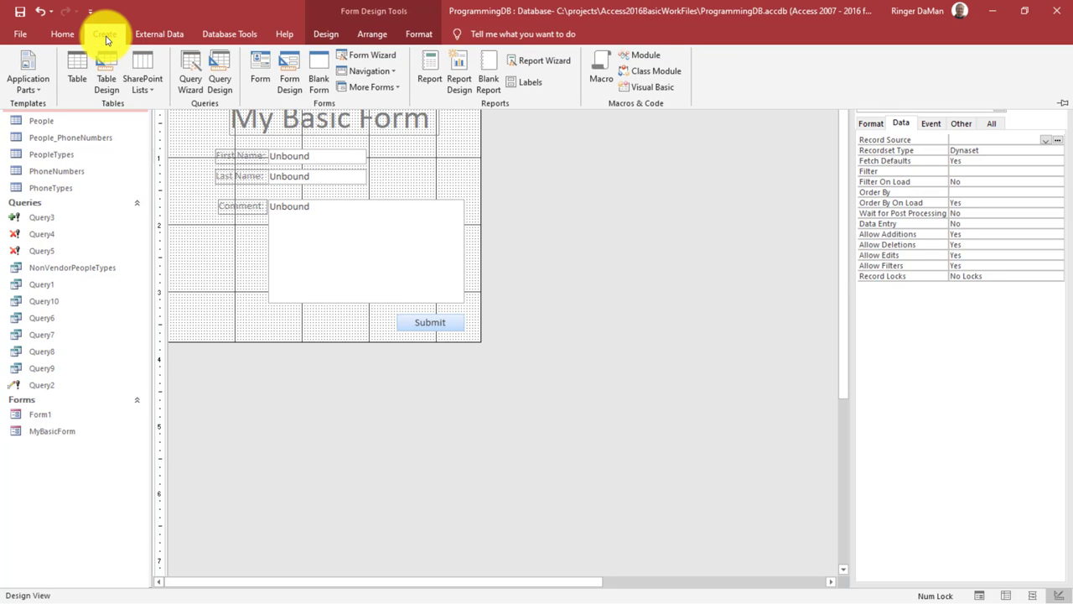
In a new table design, define ID as AutoNumber plus FirstName, LastName and Comment Short Text fields
click(110, 77)
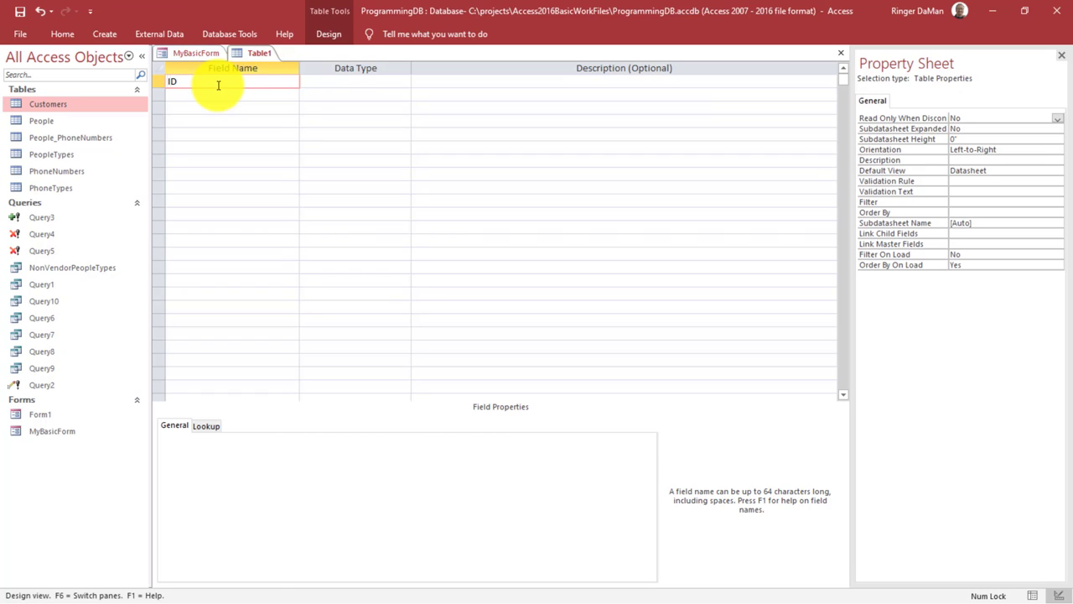
key(Tab)
text(au)
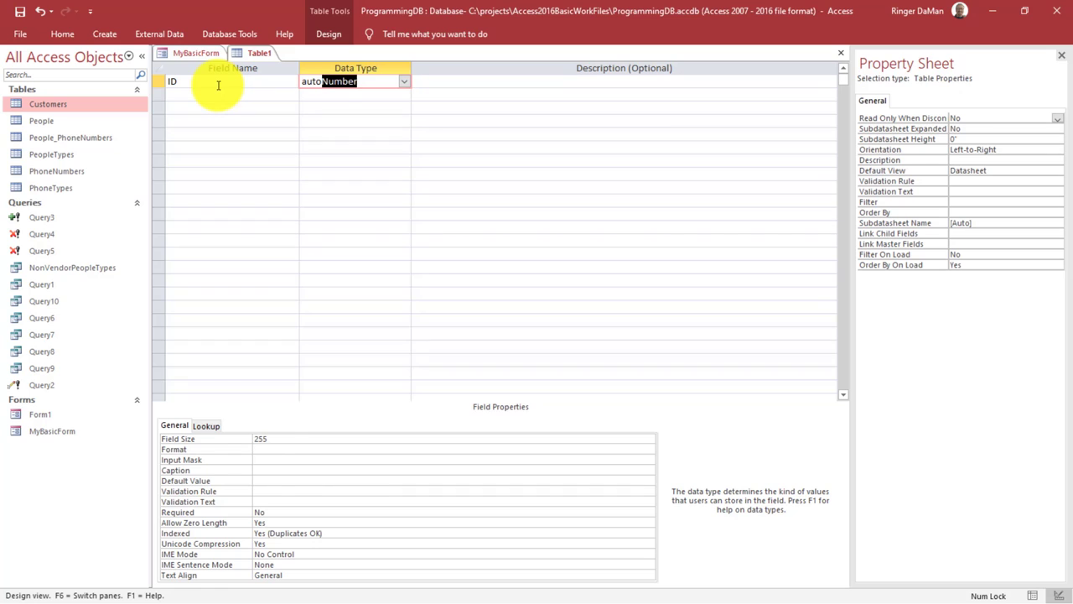
key(Tab)
key(Tab)
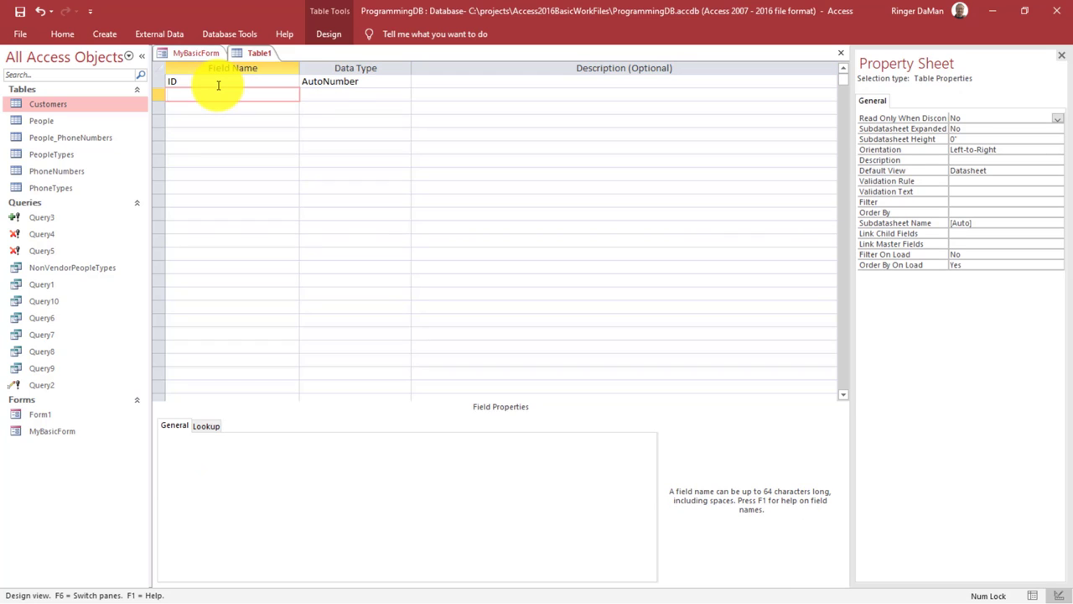
click(201, 53)
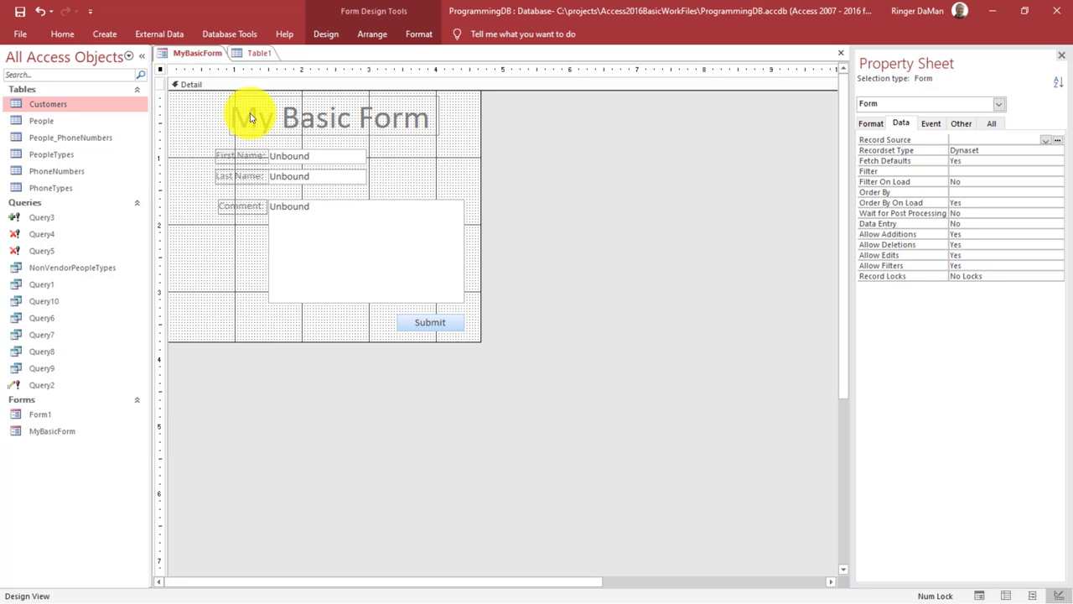
click(252, 52)
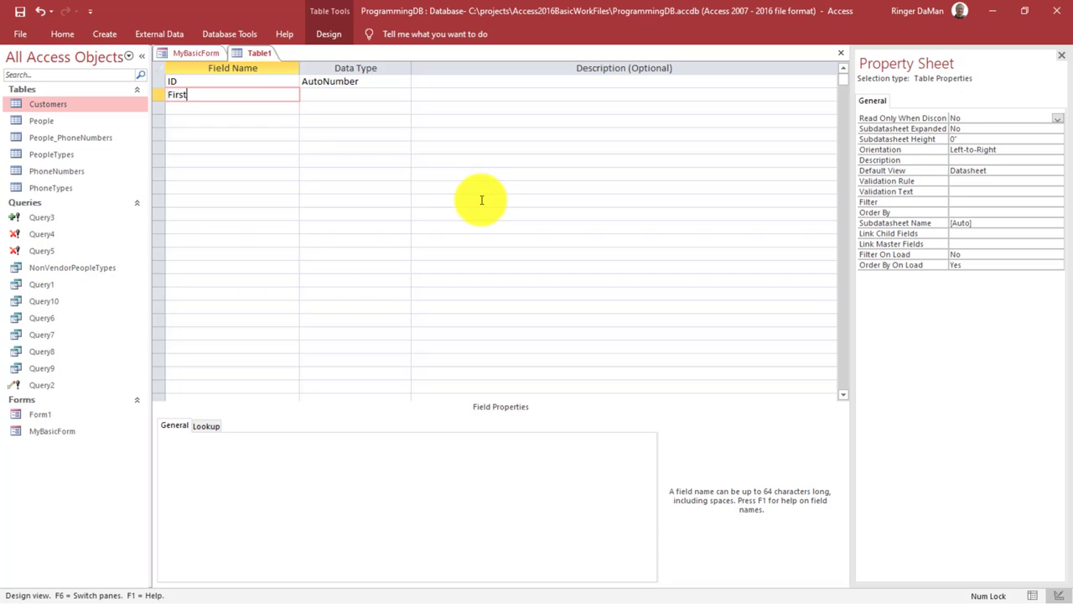
key(Return)
key(Return)
key(Return)
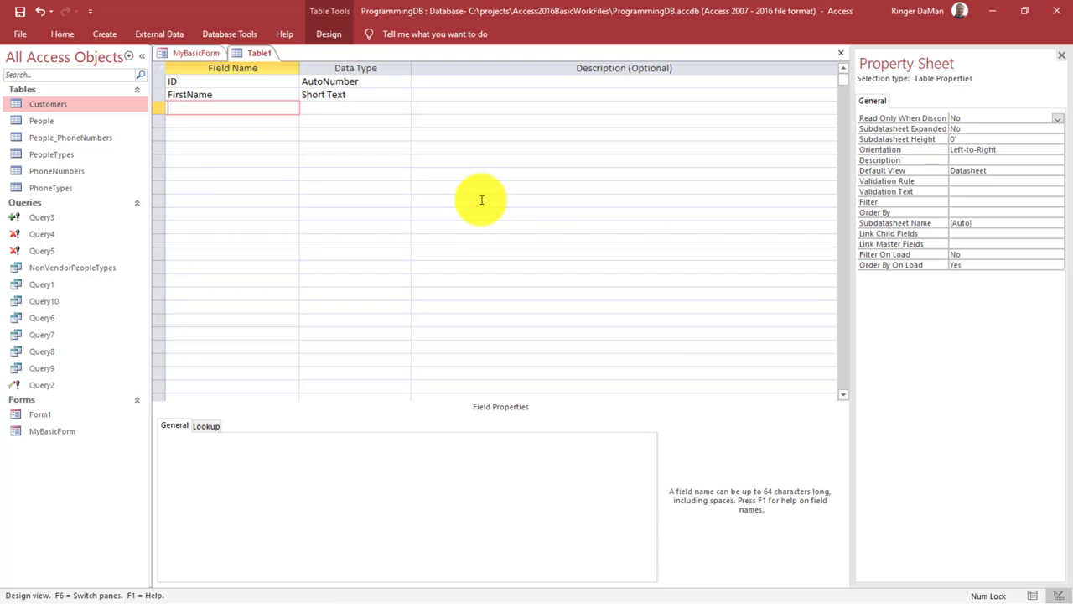
text(LastName)
key(Return)
key(Return)
key(Return)
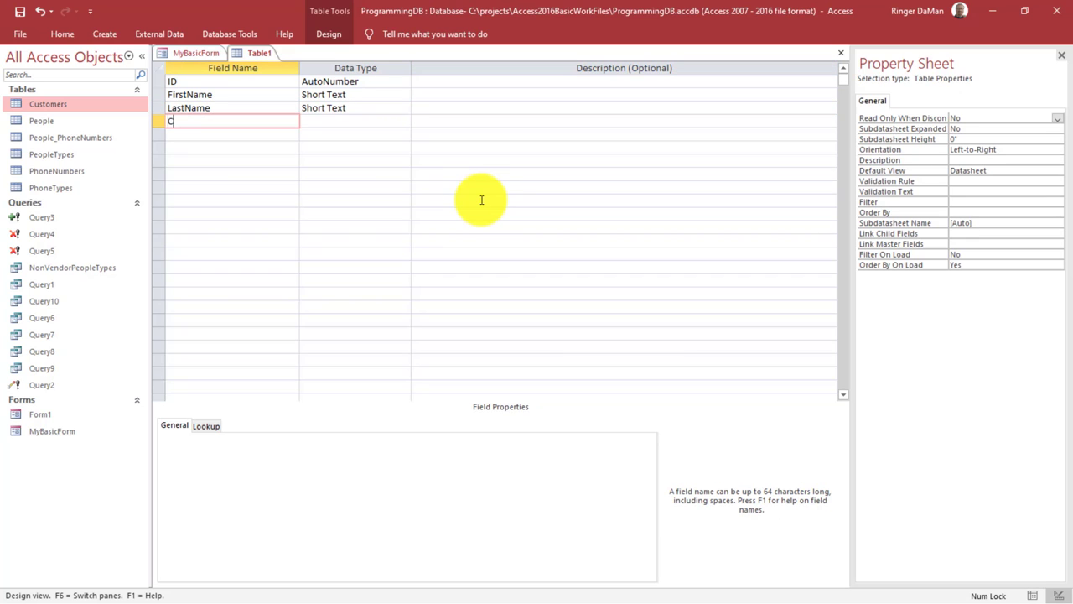
text(Comment)
key(Return)
key(Return)
click(466, 161)
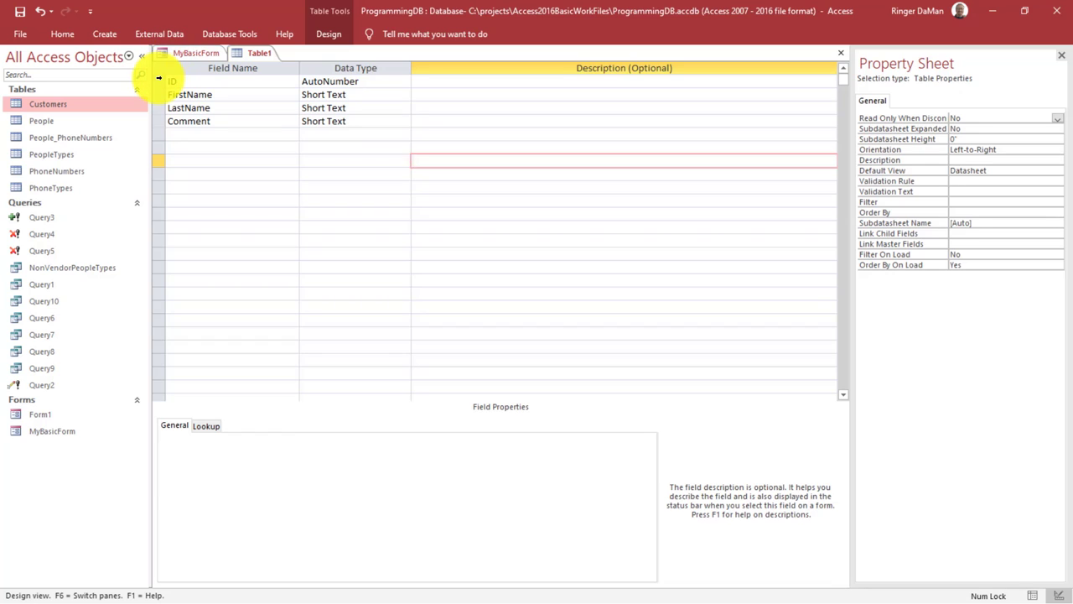
Make ID the primary key and save the table as Comments
click(158, 80)
right_click(159, 80)
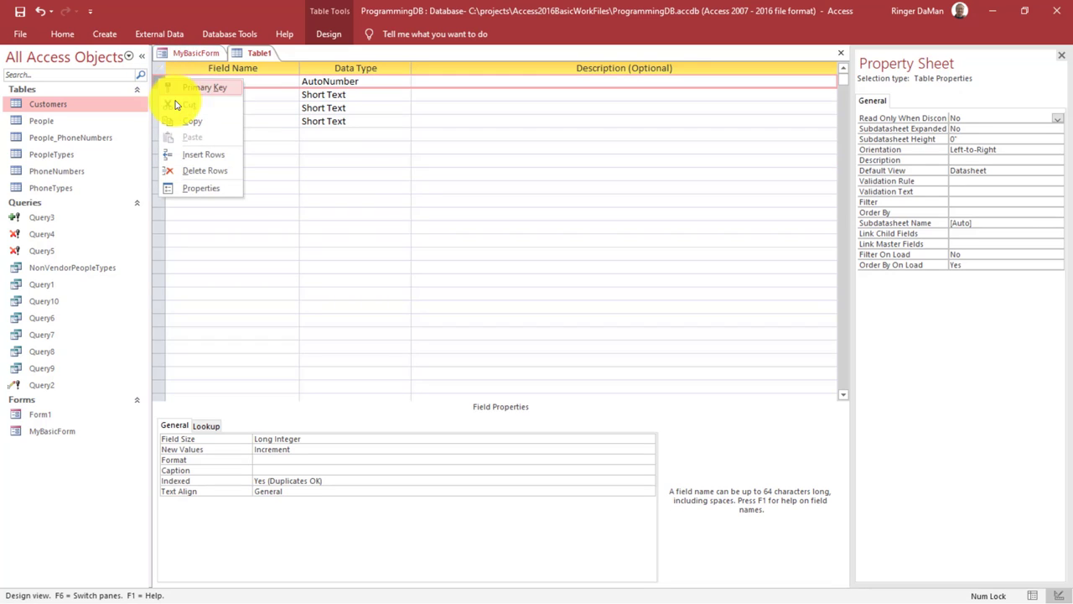
click(196, 86)
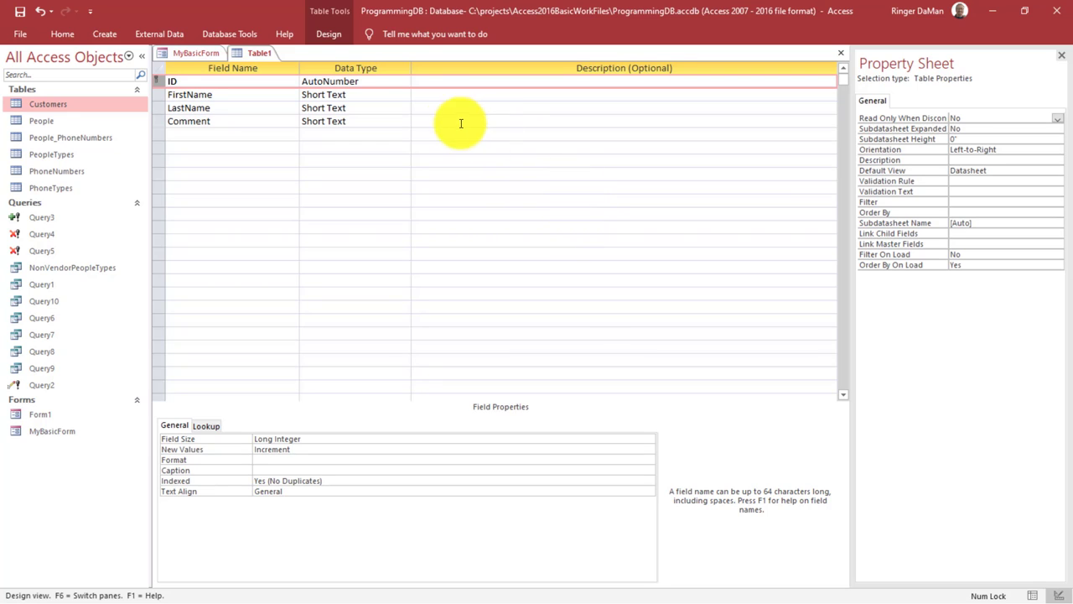
right_click(266, 53)
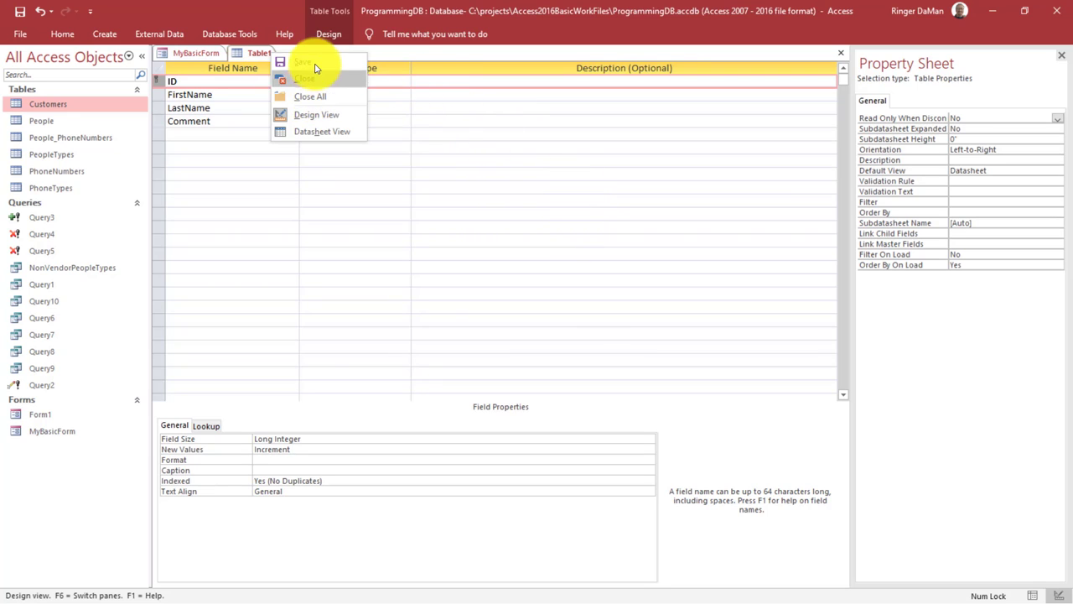
click(304, 62)
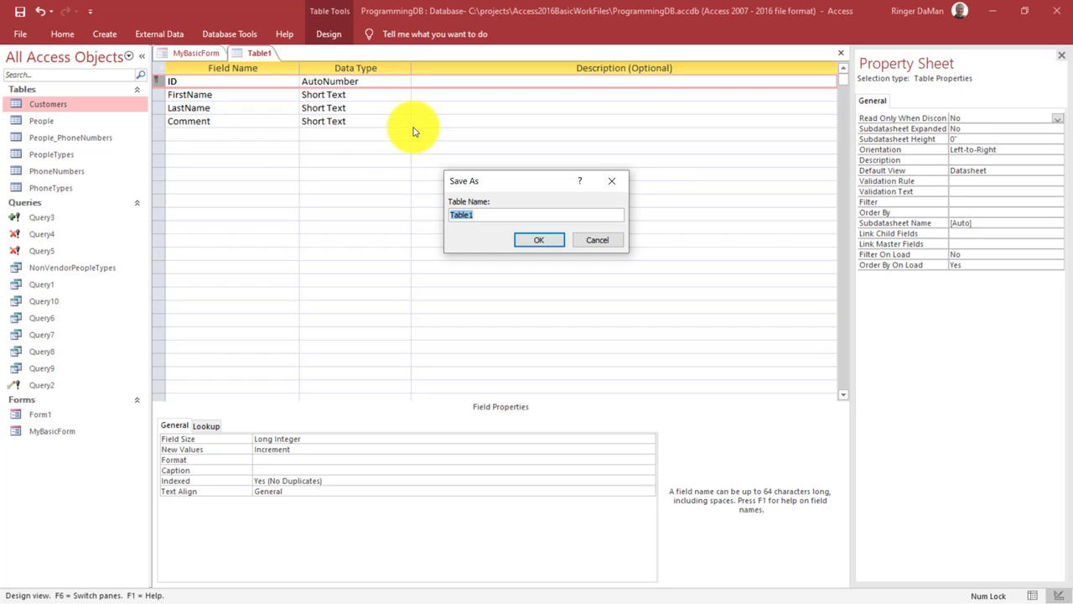
text(Comments)
key(Return)
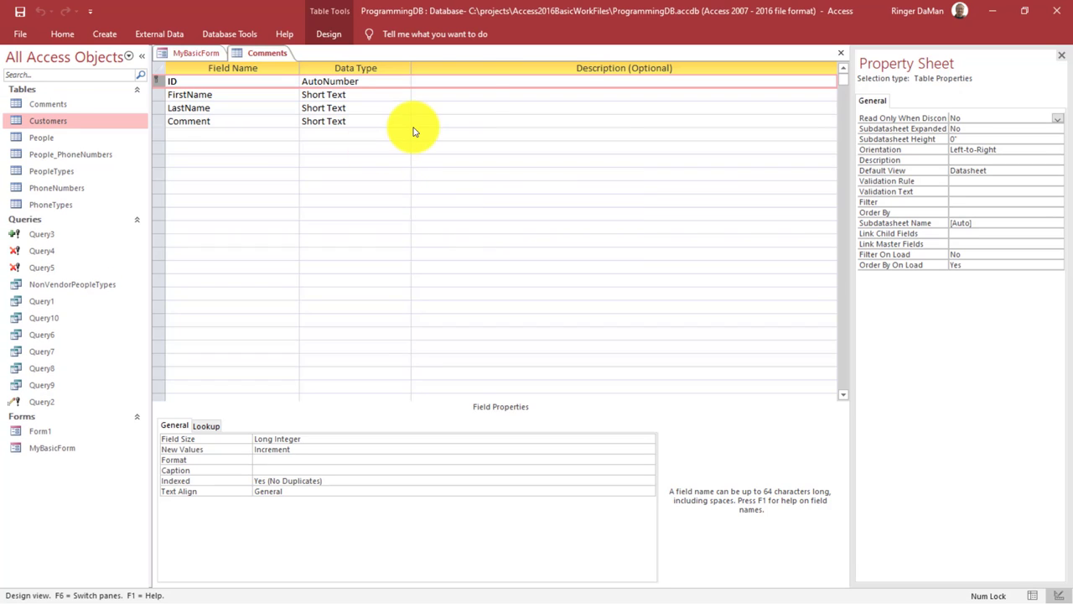
Close the Comments table design, then review the properties of the form's text boxes, Detail section and form
click(841, 53)
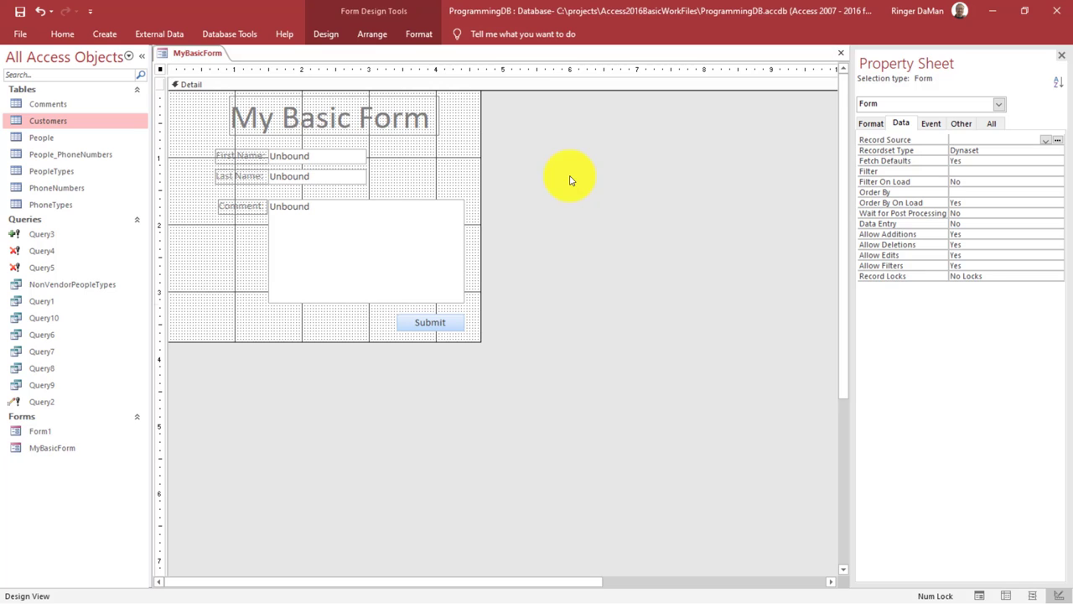
click(379, 252)
click(340, 177)
click(343, 155)
click(343, 175)
click(340, 236)
click(618, 248)
click(432, 171)
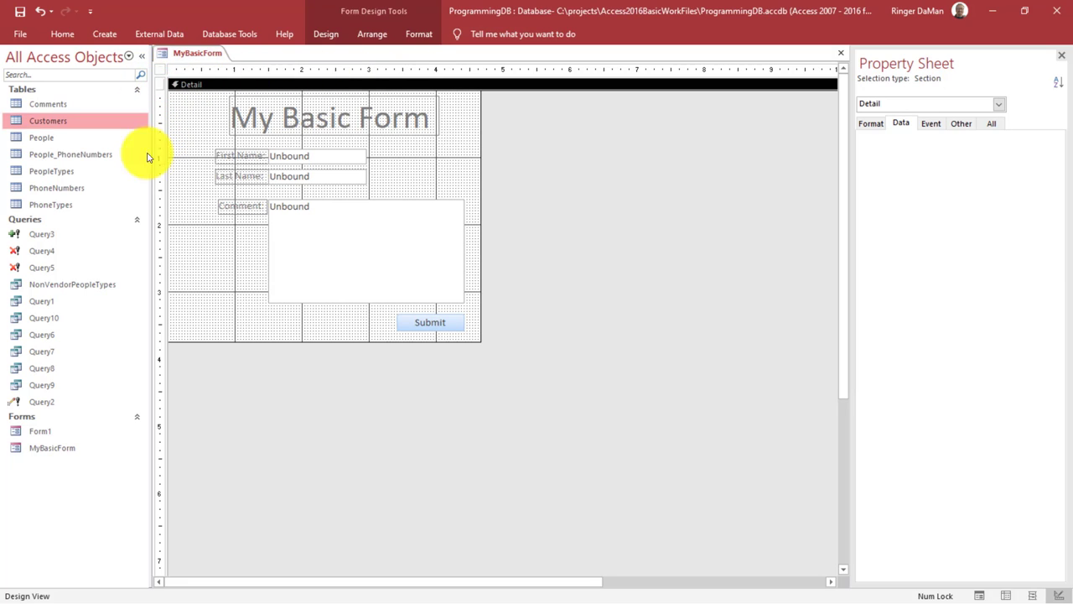
click(160, 70)
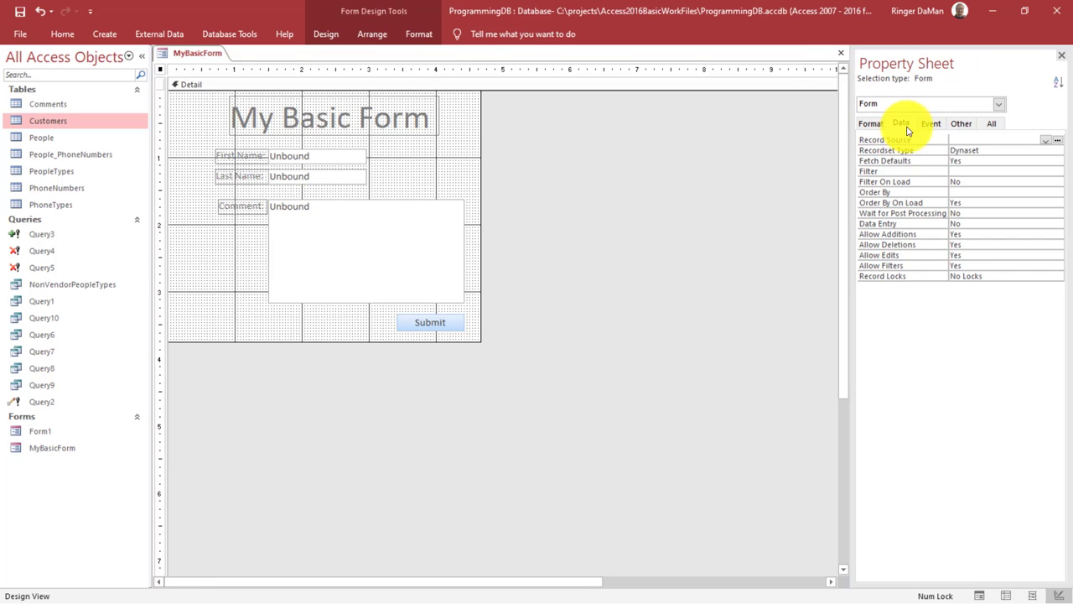
Set the form's Record Source on the Data tab to the Comments table
click(869, 123)
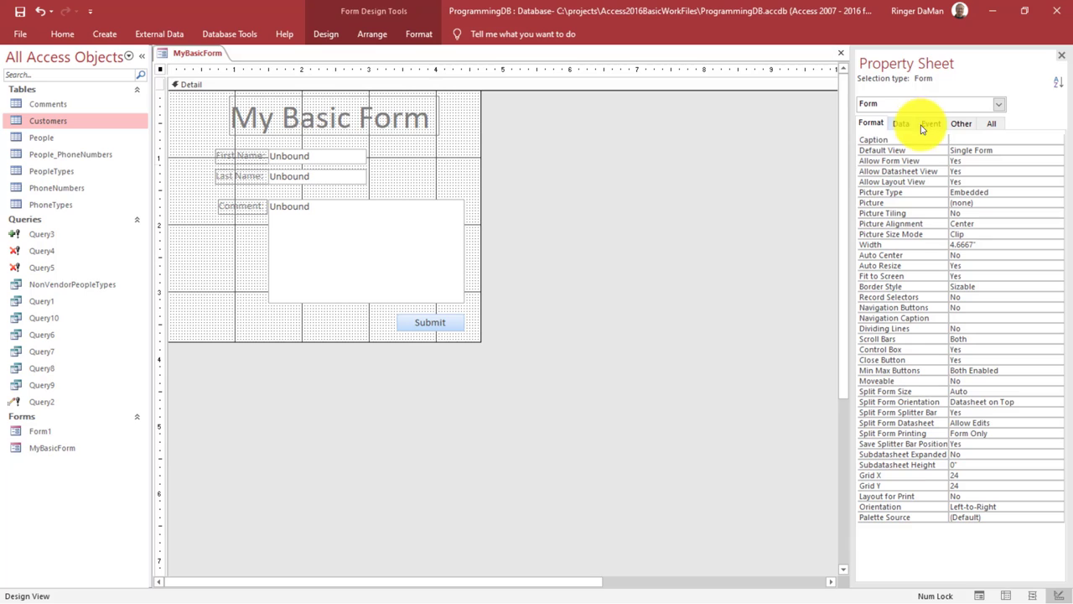
click(901, 123)
click(877, 123)
click(904, 123)
click(930, 123)
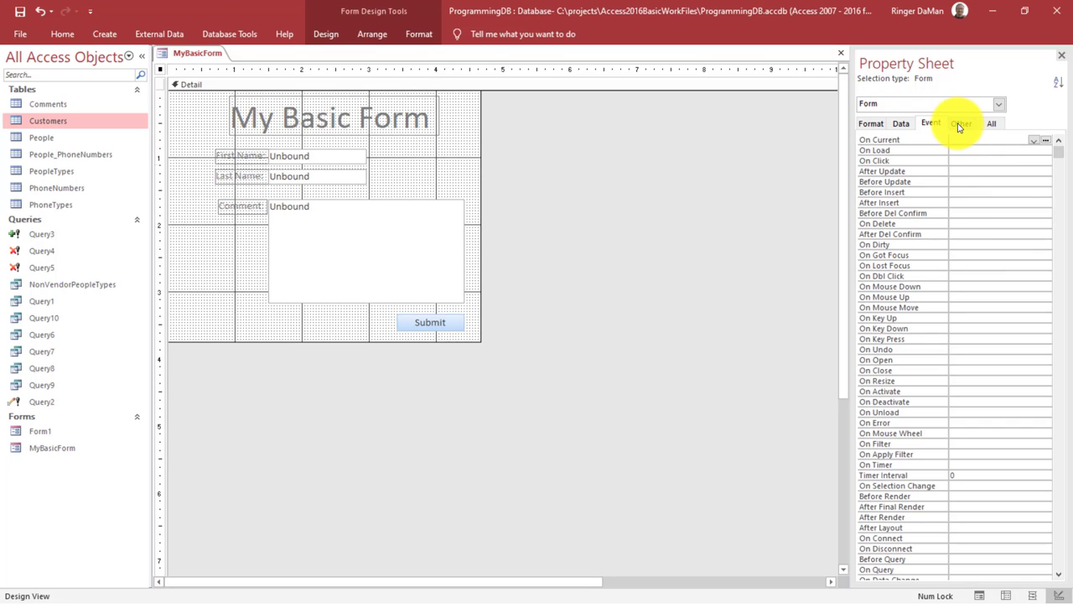
click(897, 125)
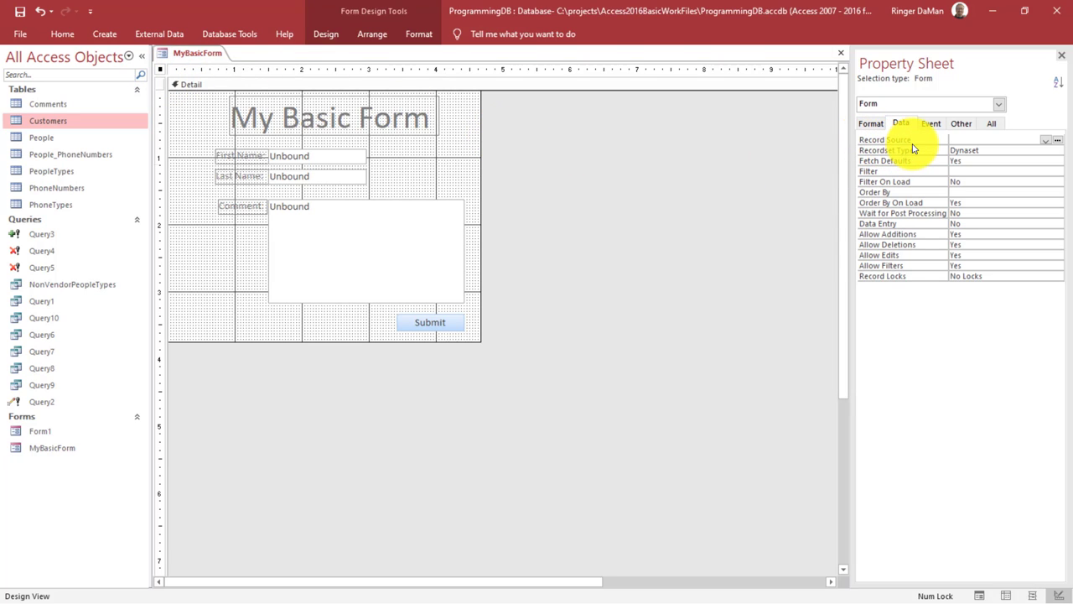
click(1048, 143)
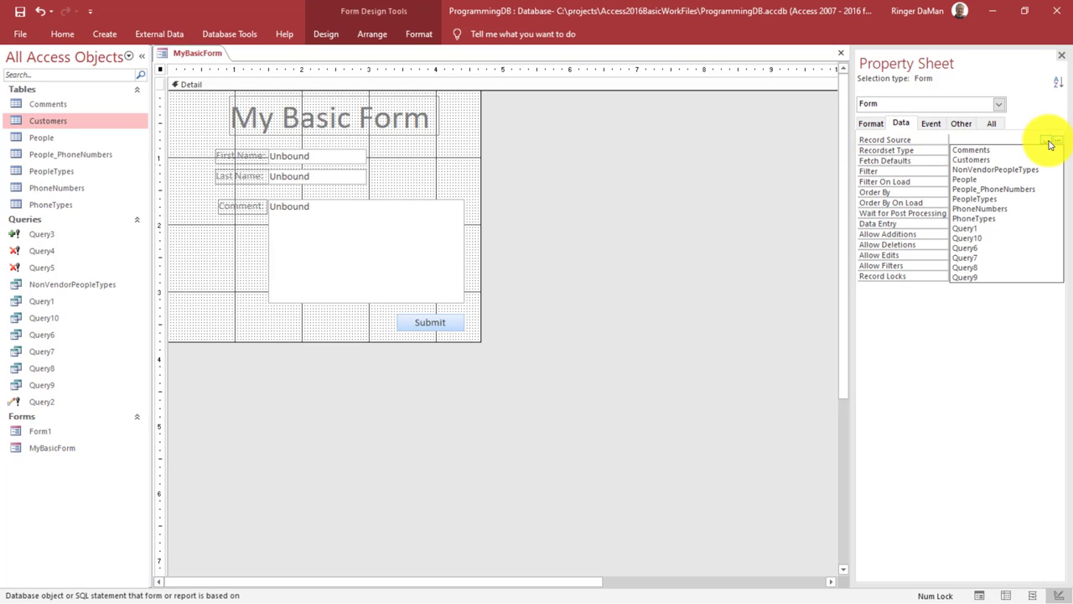
click(1001, 151)
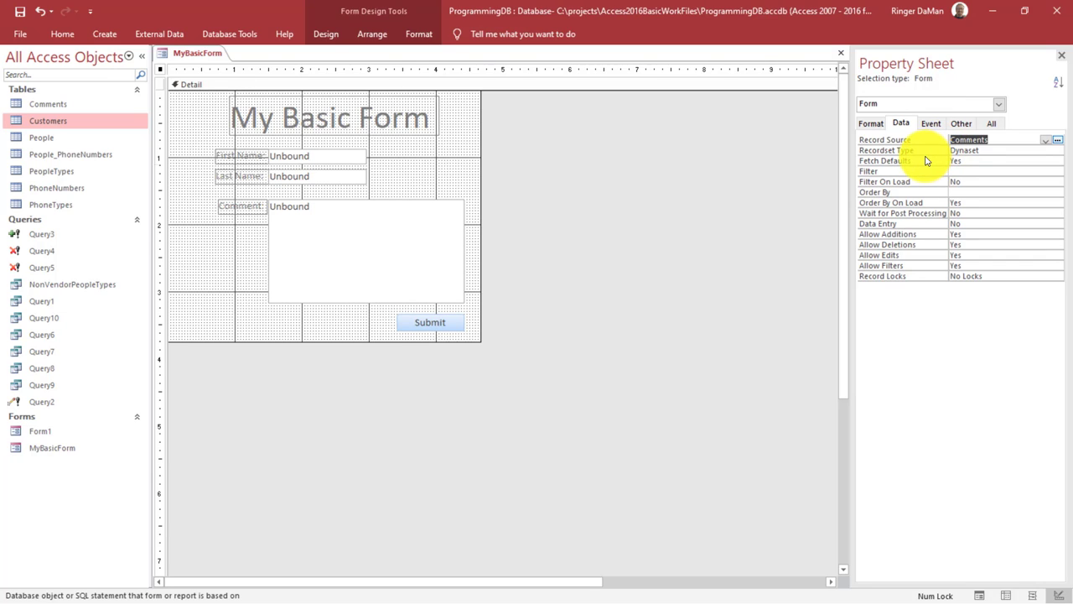
click(624, 171)
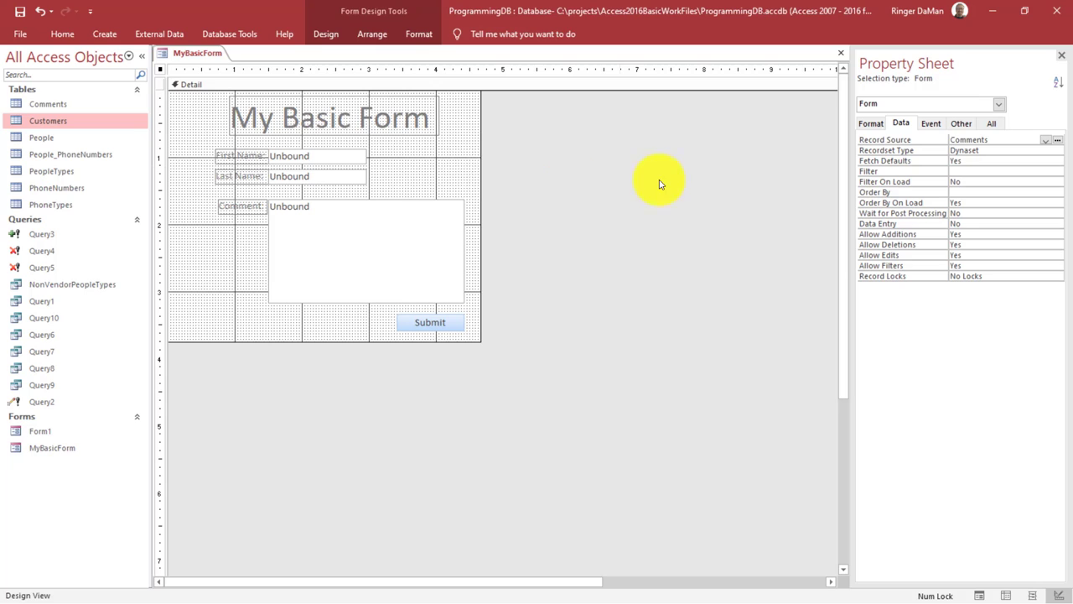
Review the properties of the First Name, Last Name and Comment text boxes
click(341, 156)
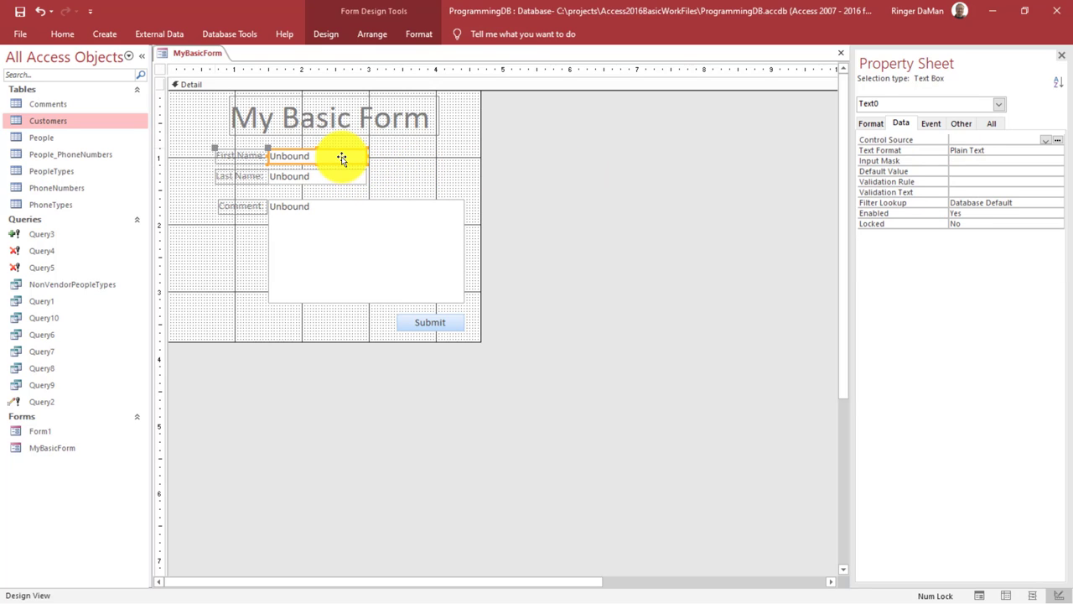
click(323, 177)
click(331, 242)
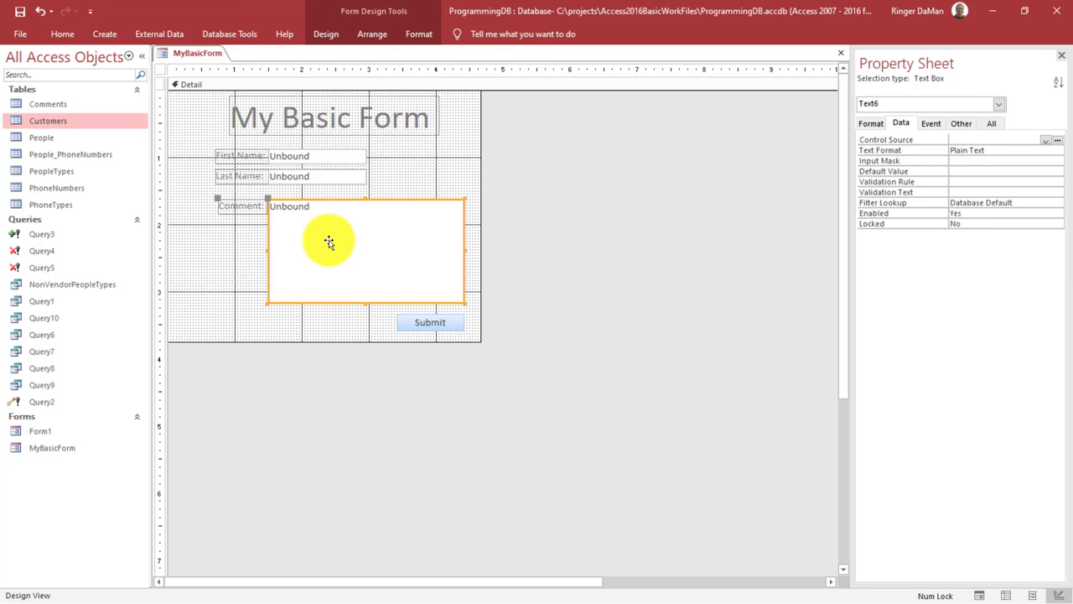
click(328, 176)
click(326, 156)
click(324, 175)
click(324, 216)
click(635, 204)
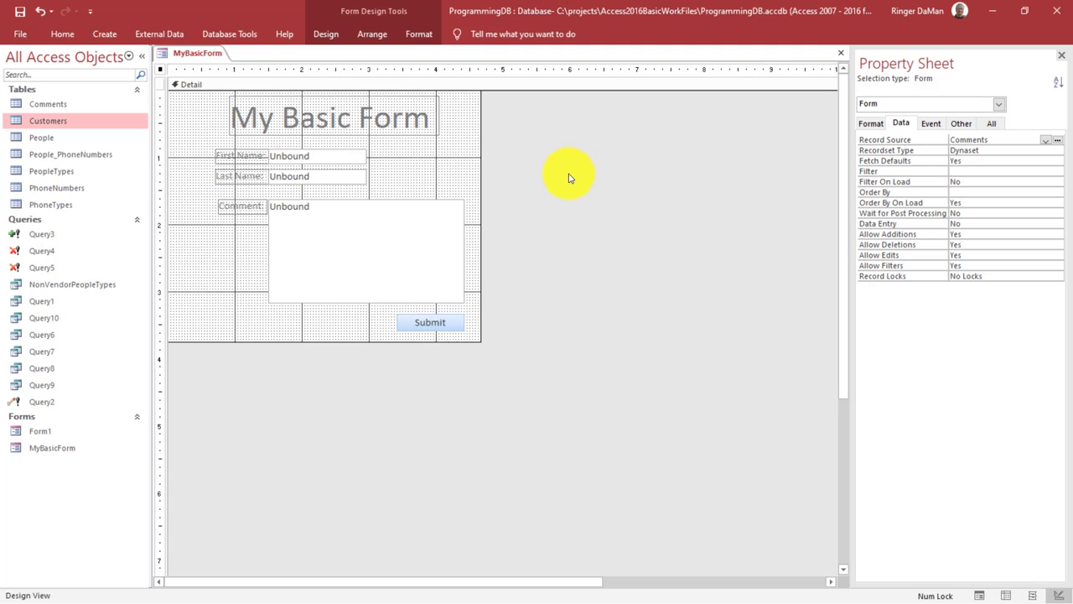
Set the Control Source of the First Name, Last Name and Comment boxes to FirstName, LastName and Comment
click(328, 158)
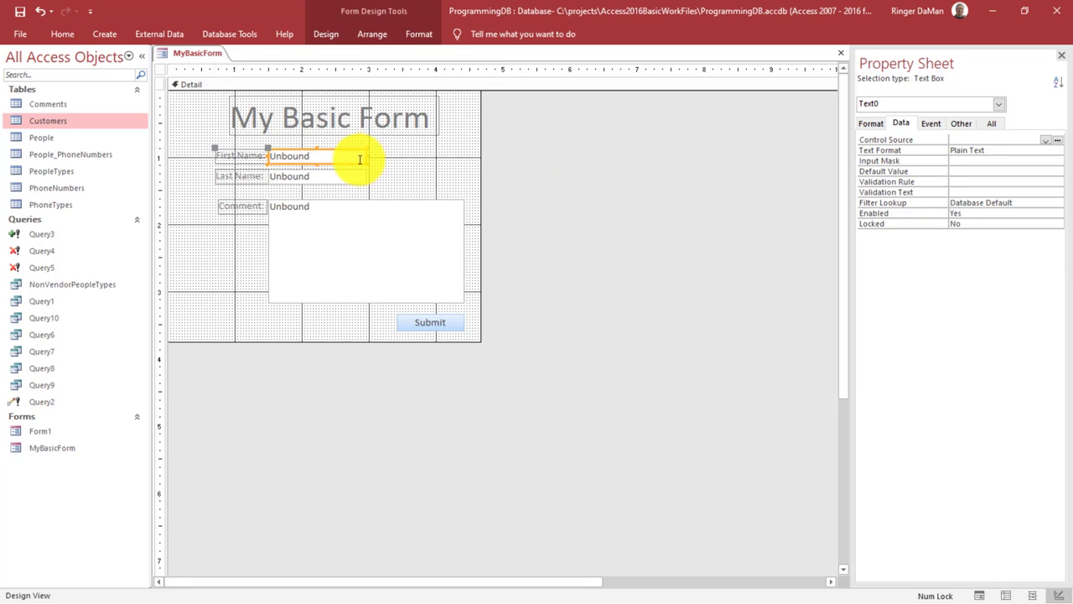
click(318, 154)
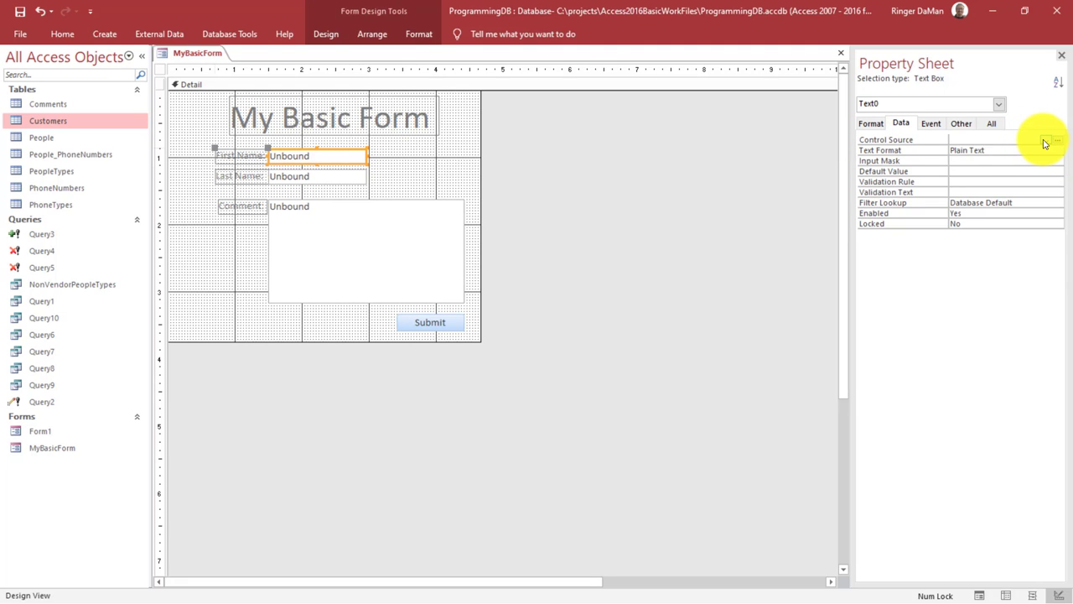
click(1045, 141)
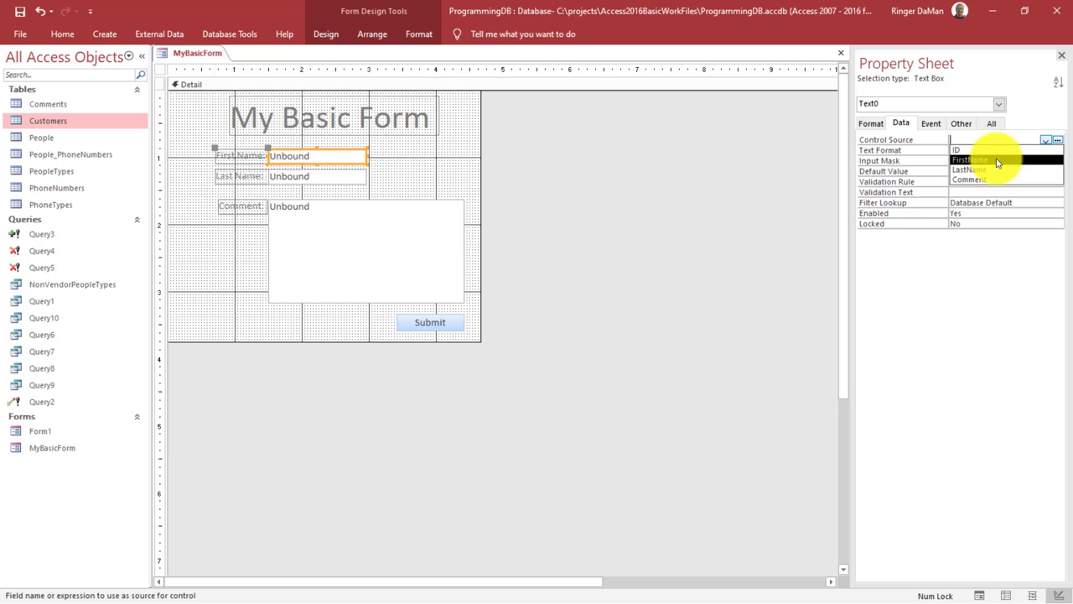
click(996, 161)
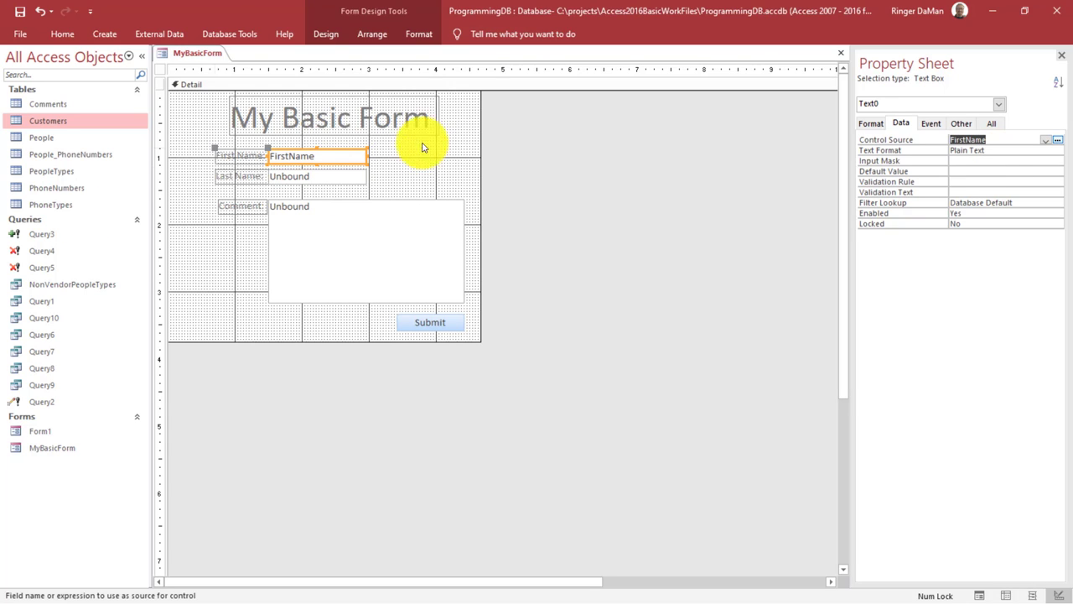
click(310, 178)
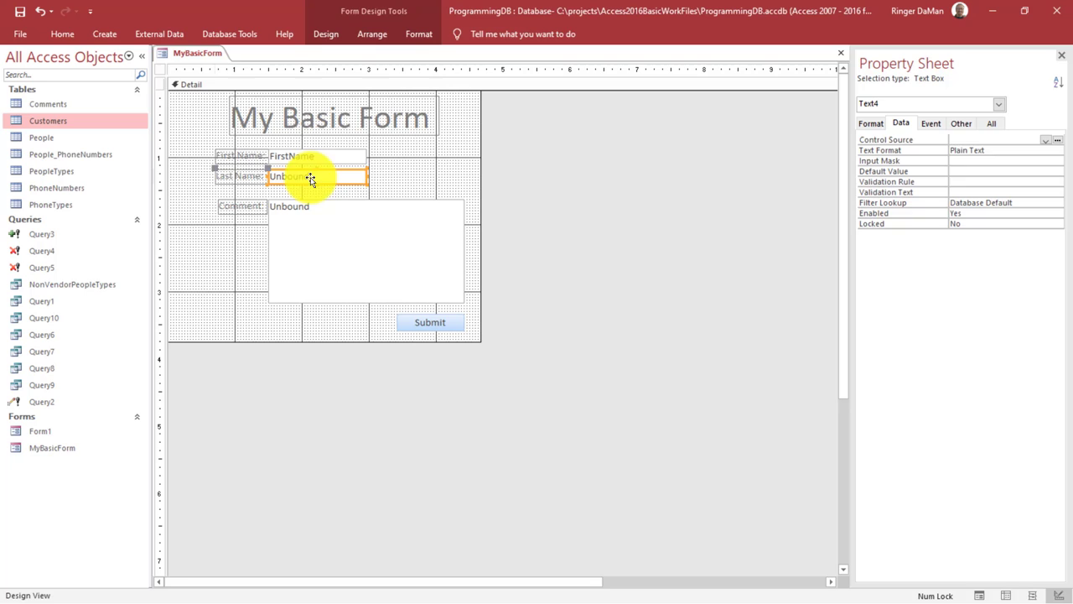
click(1045, 140)
click(989, 170)
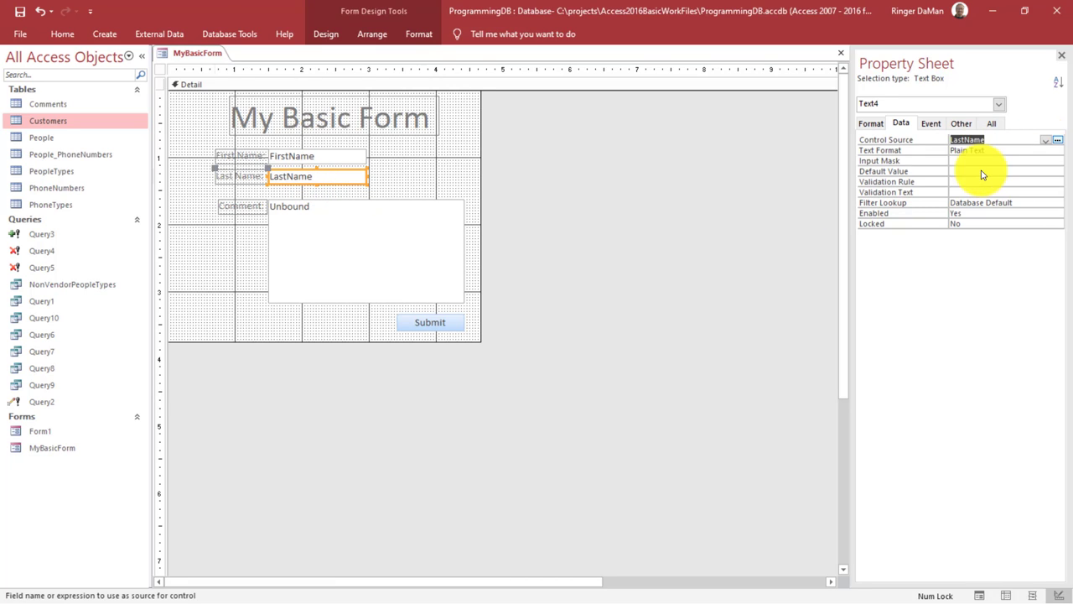
click(539, 190)
click(319, 208)
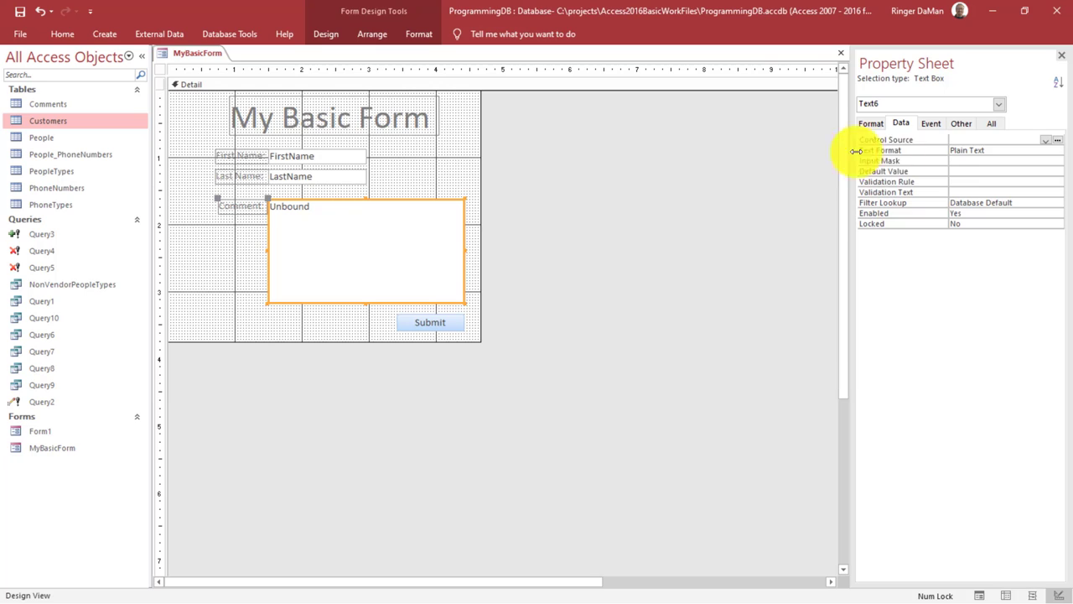
click(1046, 140)
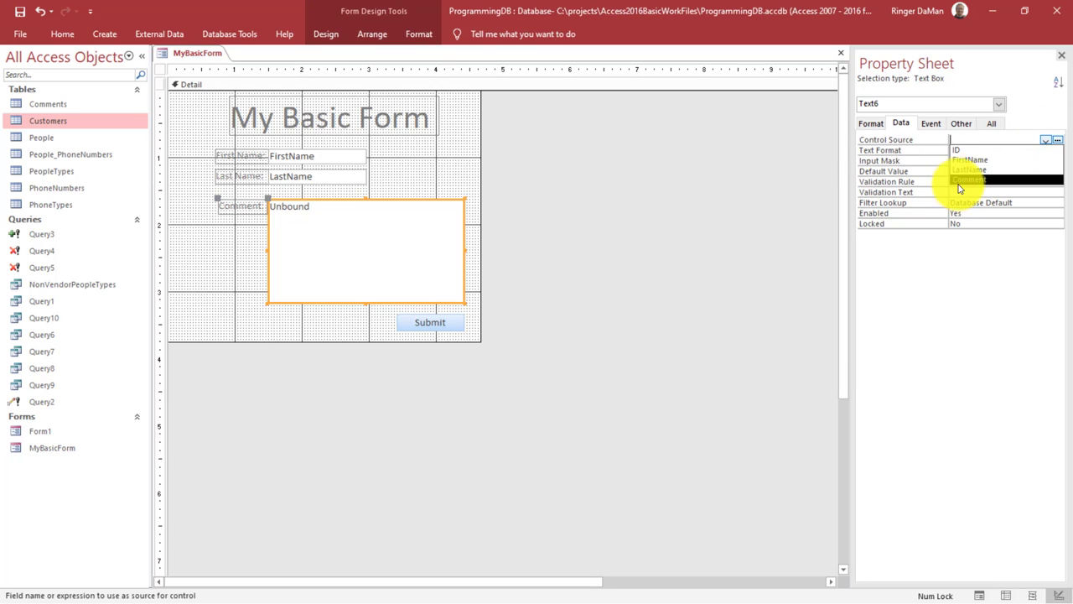
click(974, 180)
click(670, 200)
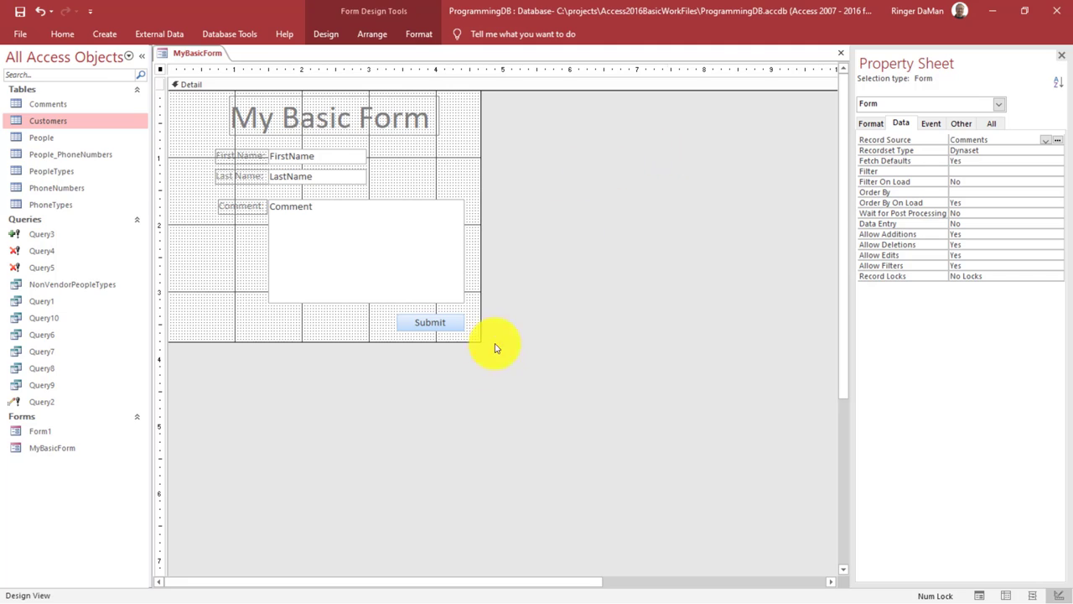
click(444, 319)
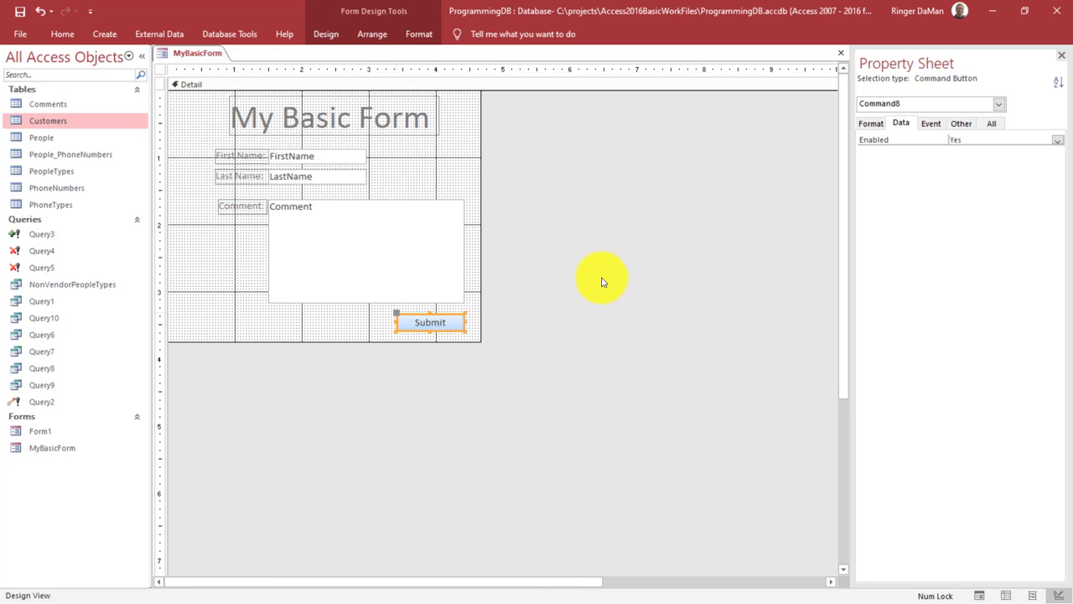
click(398, 259)
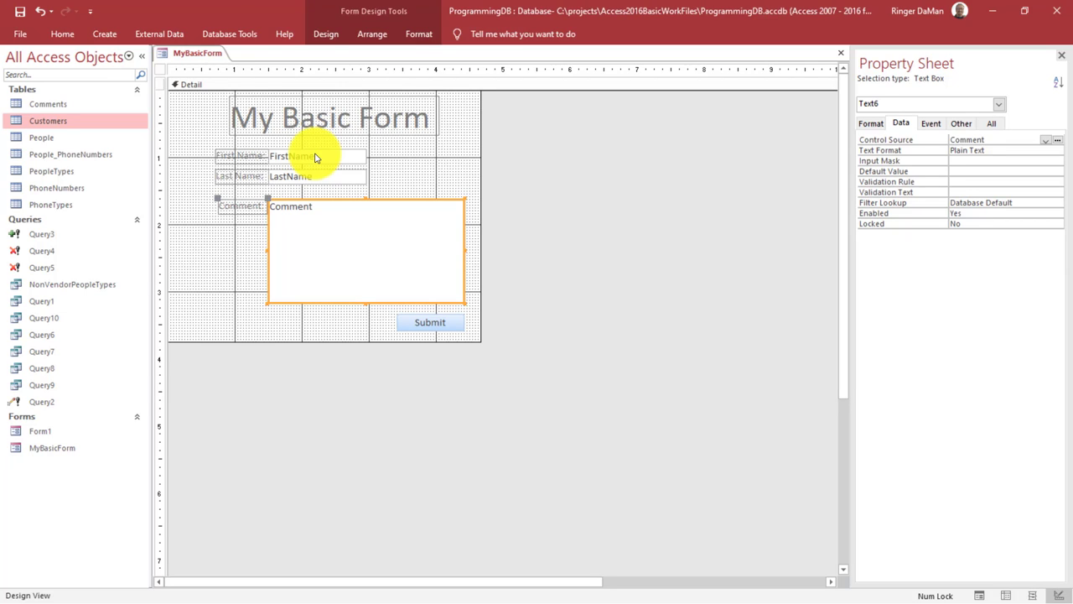
click(315, 158)
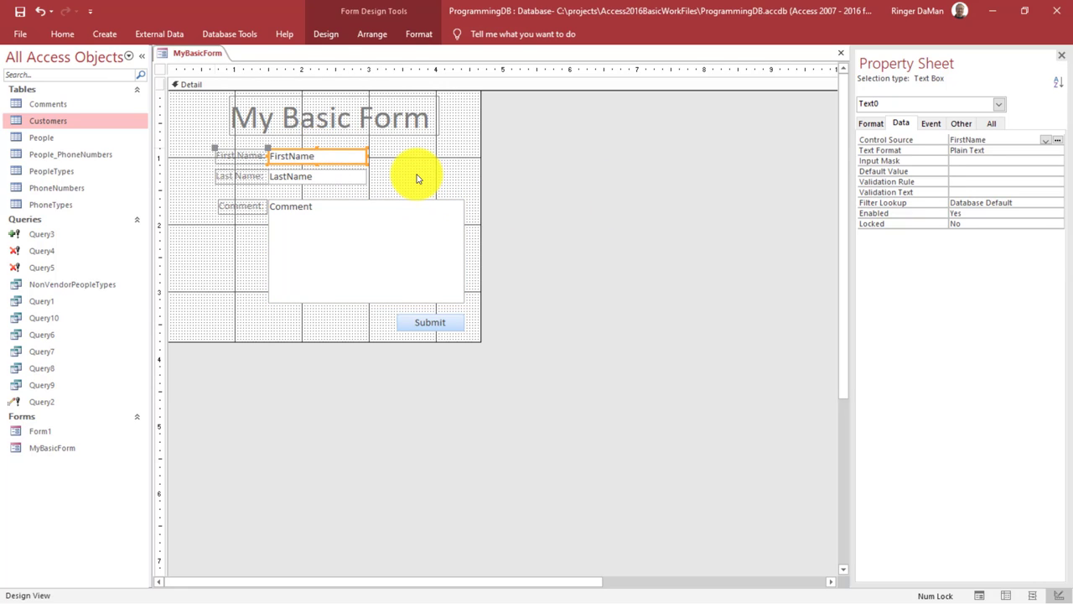
click(352, 179)
click(358, 237)
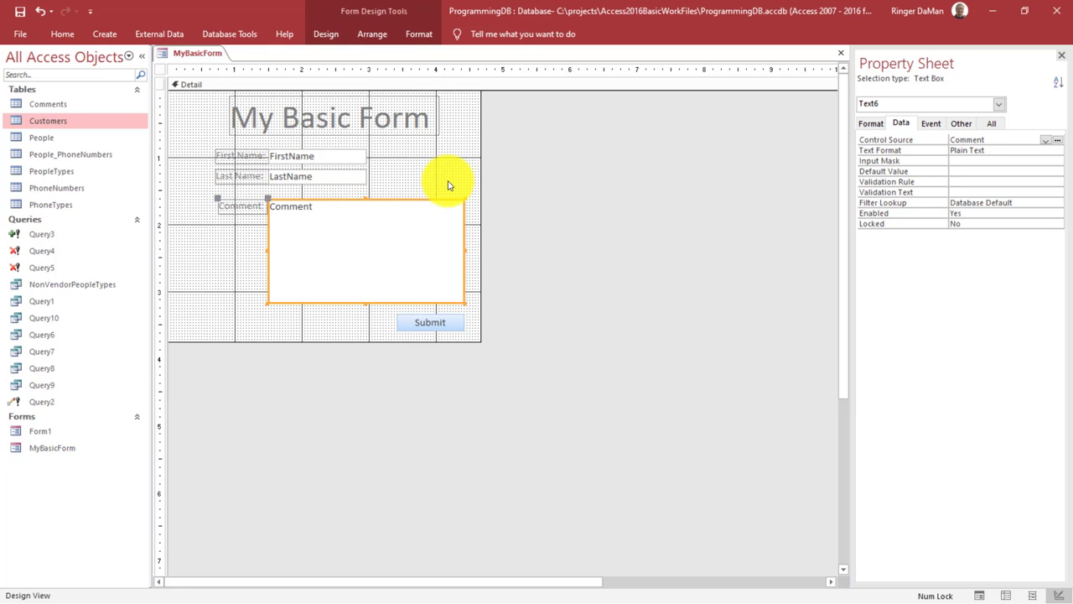
click(396, 176)
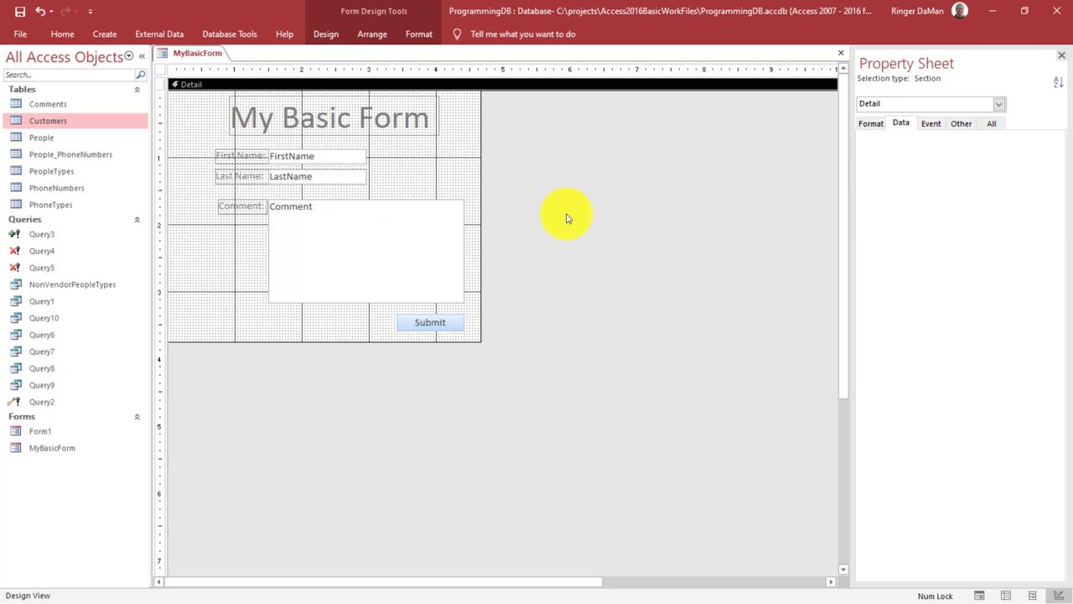
click(335, 159)
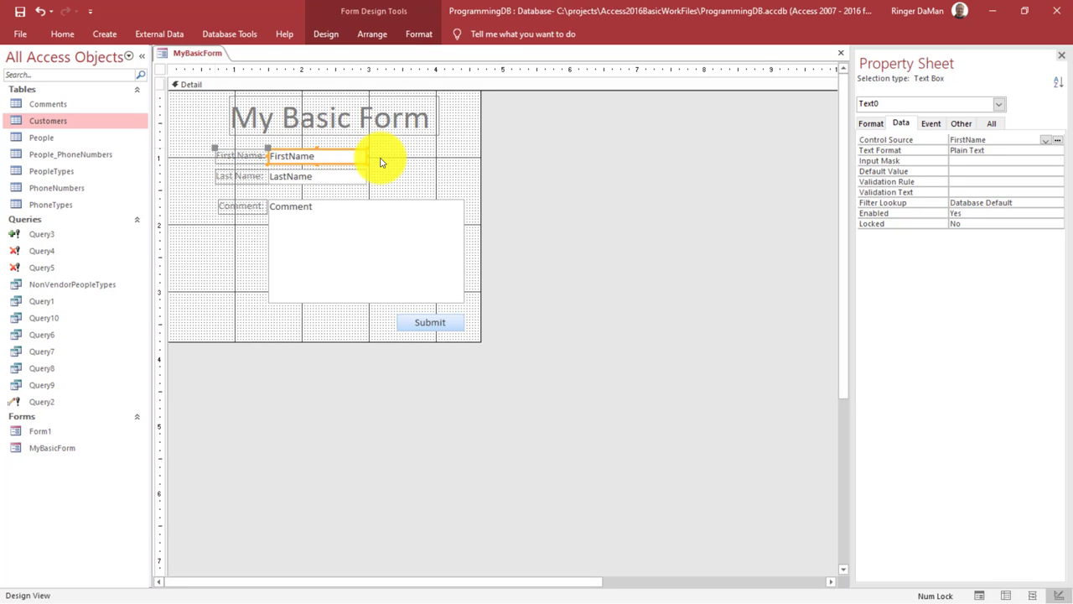
click(447, 325)
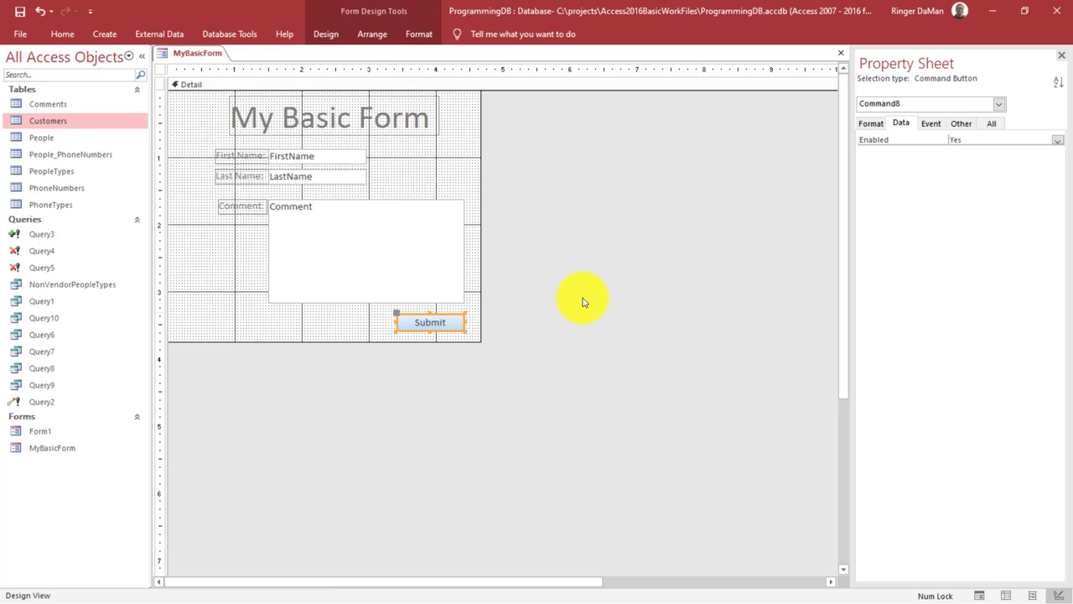
click(381, 255)
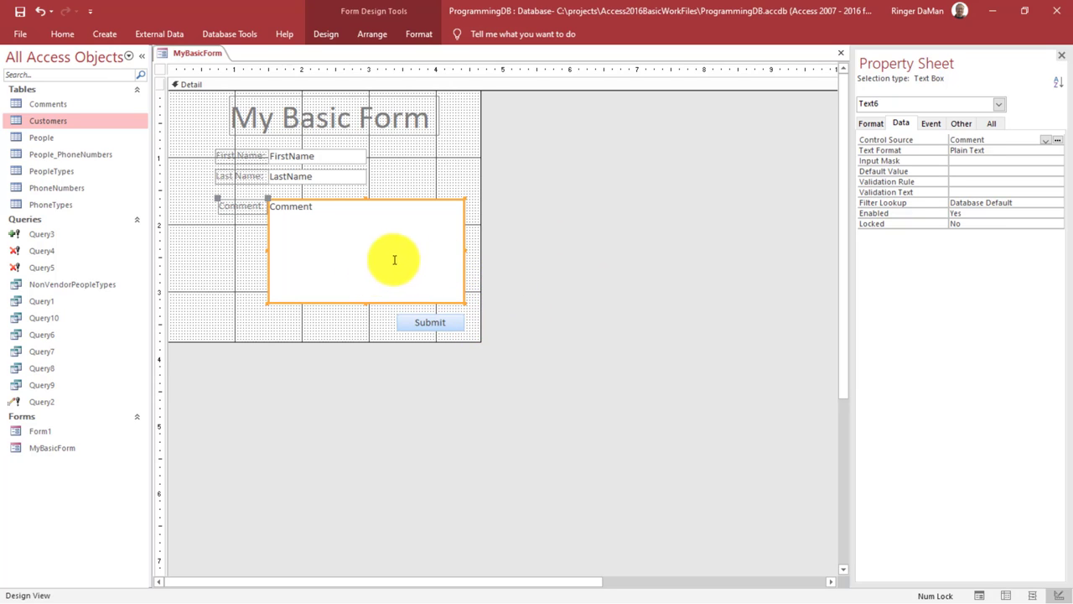
click(556, 238)
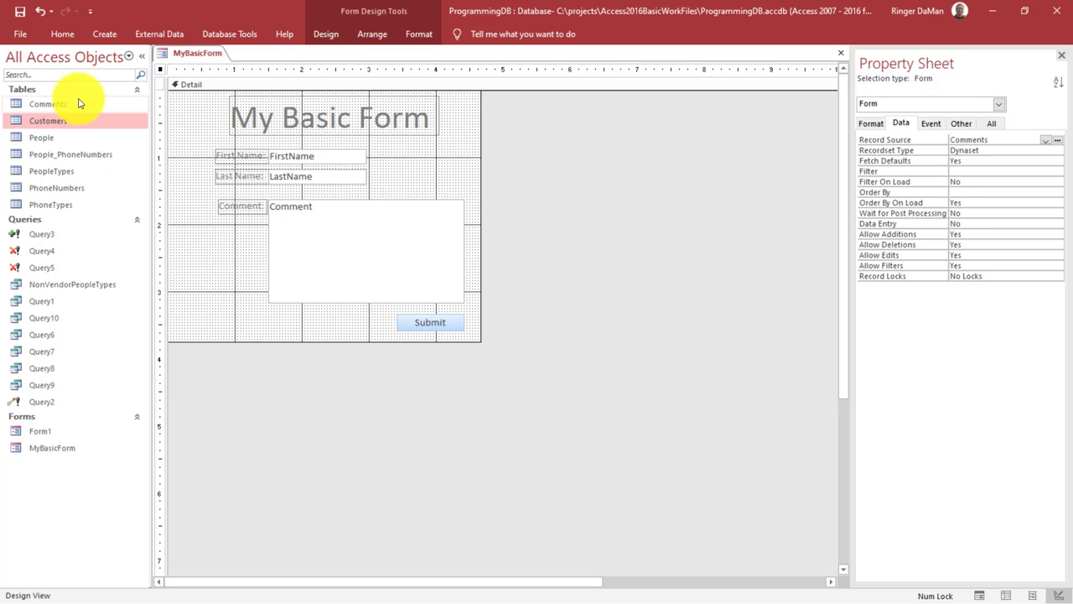
Switch MyBasicForm to Form View and enter a first name, last name and 'This is a cool comment!'
right_click(195, 55)
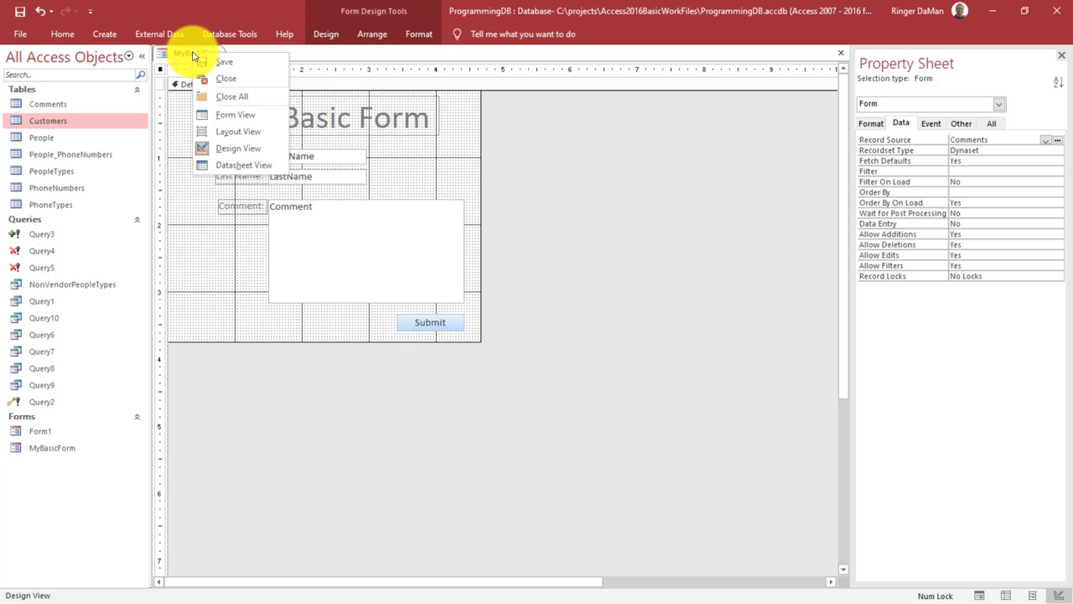
click(210, 113)
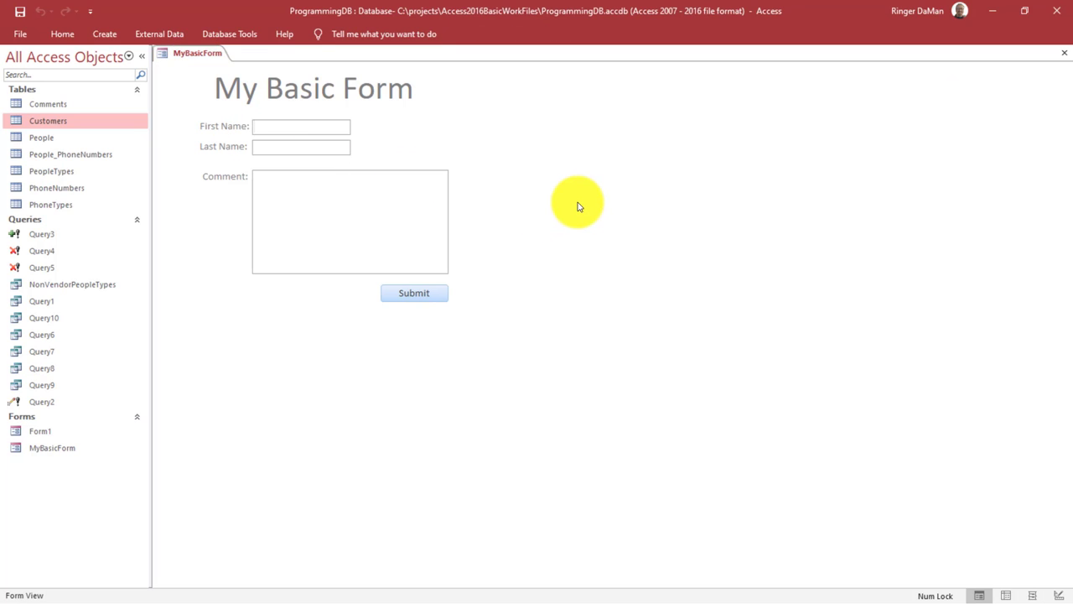
click(289, 132)
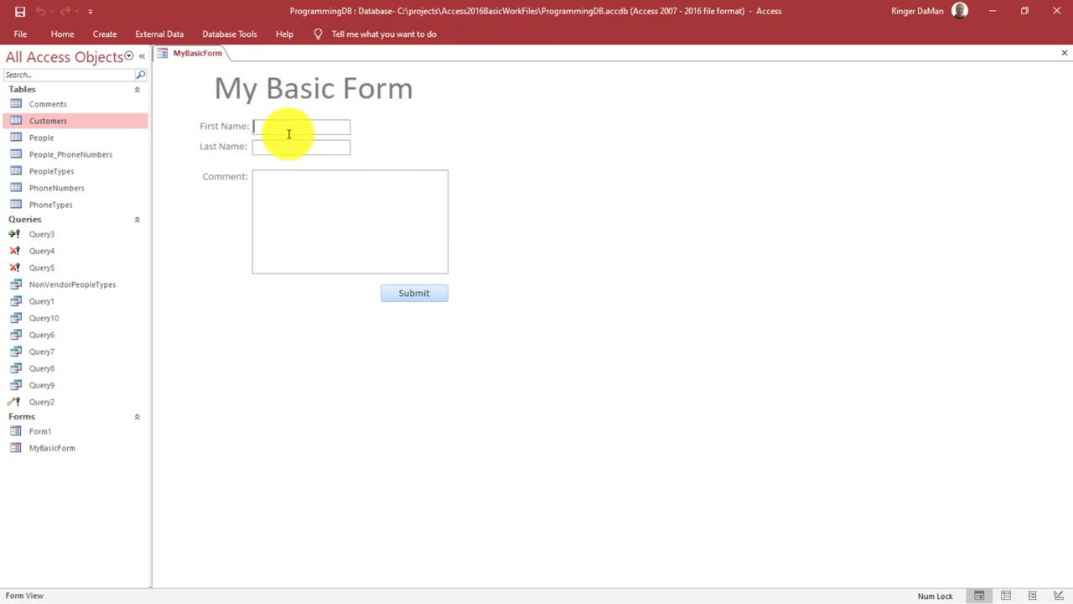
key(Tab)
key(Tab)
text(This is a cool comment!)
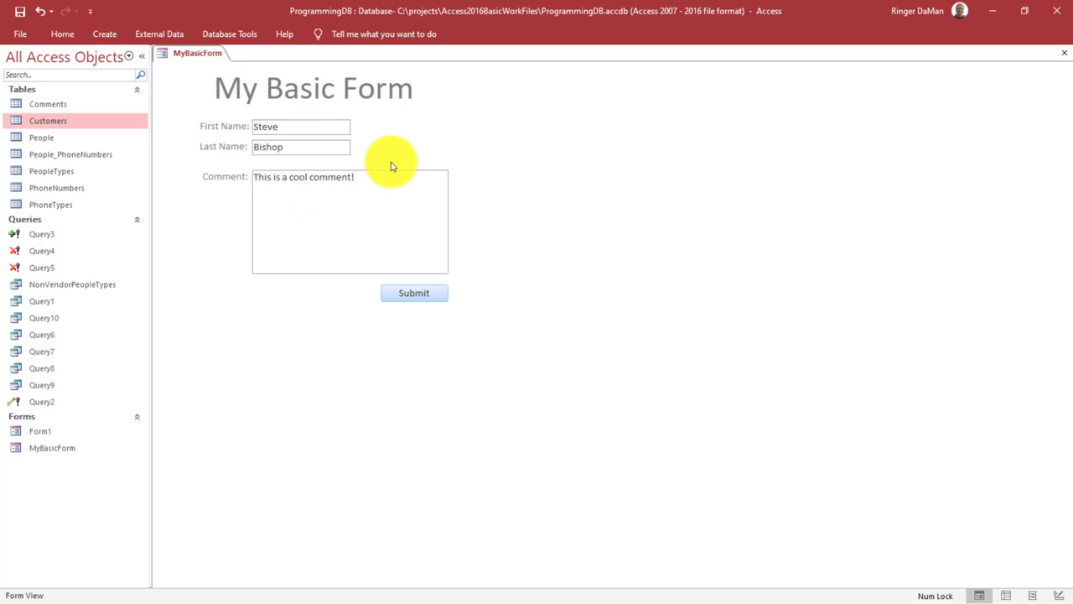
key(Tab)
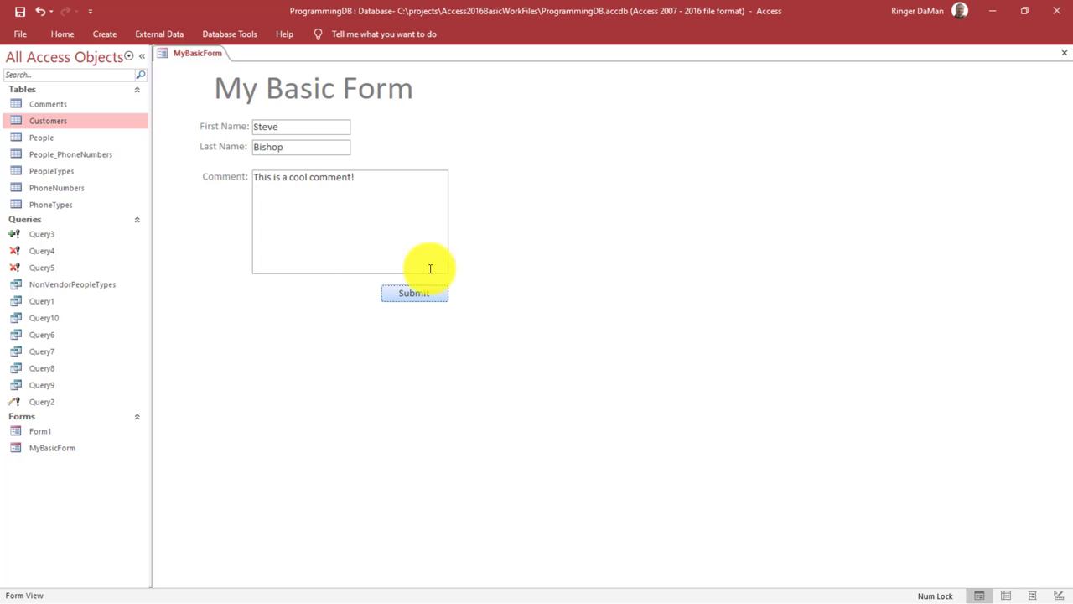
Open the Comments table in Datasheet View and compare it with the form, finding no saved records yet
double_click(56, 106)
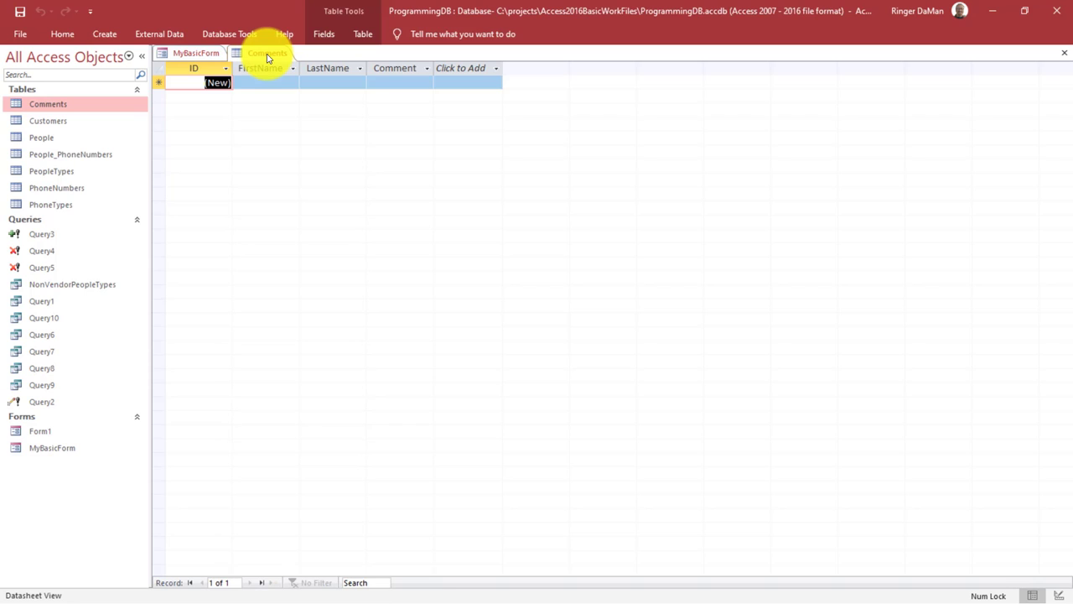
click(210, 68)
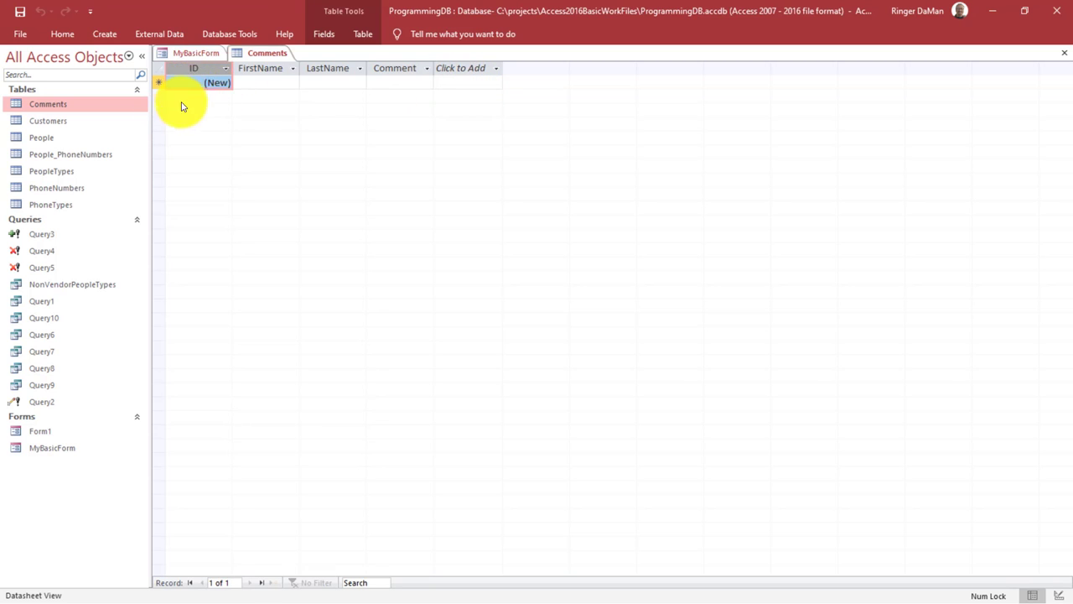
click(186, 55)
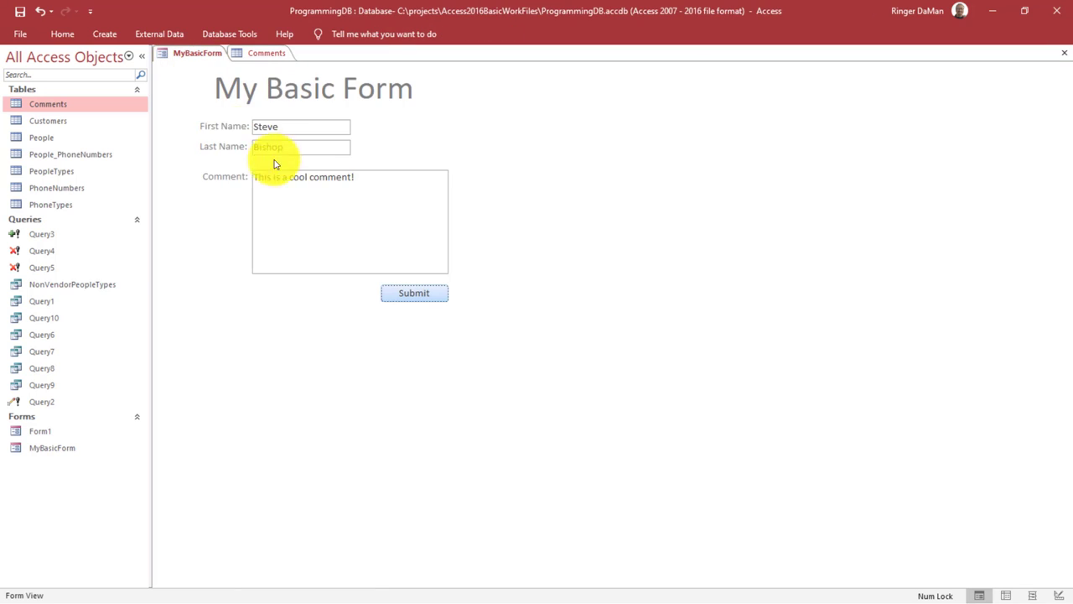
click(253, 55)
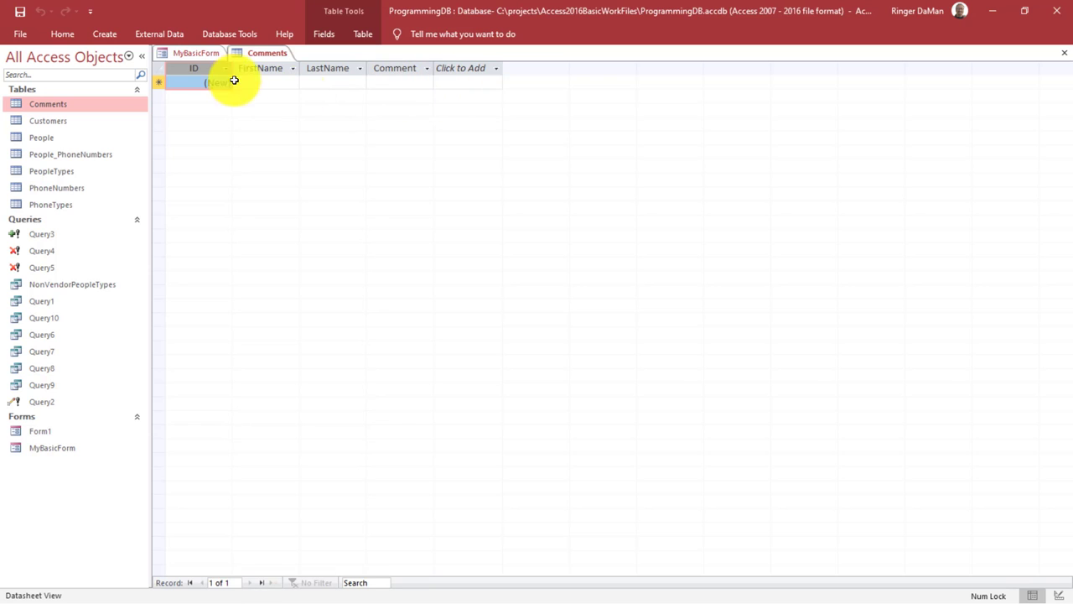
click(197, 53)
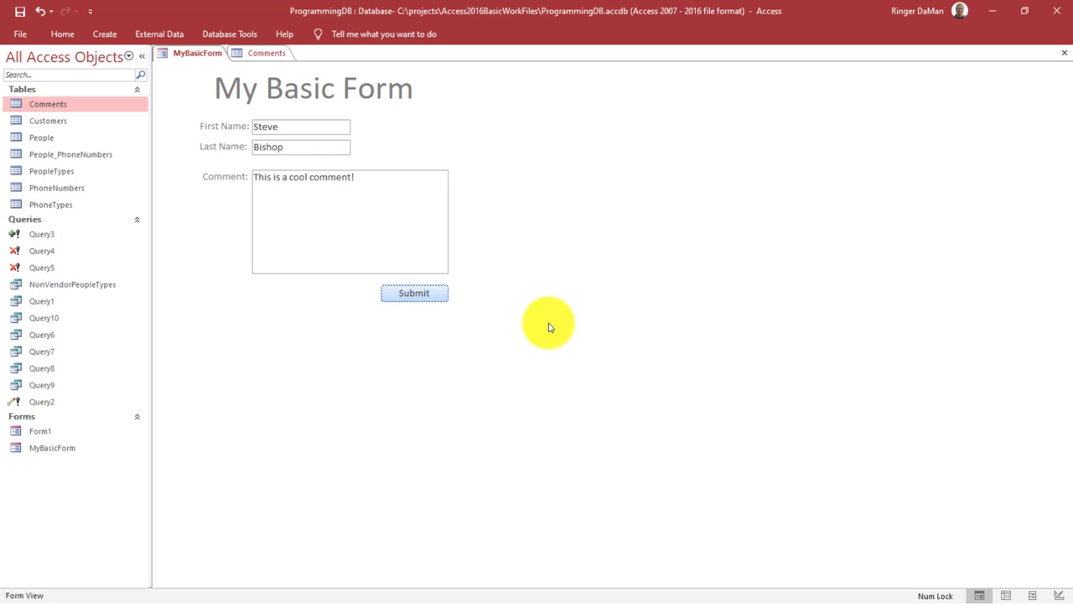
Back in Design View, add a new text box and move it beside the First Name field
right_click(168, 57)
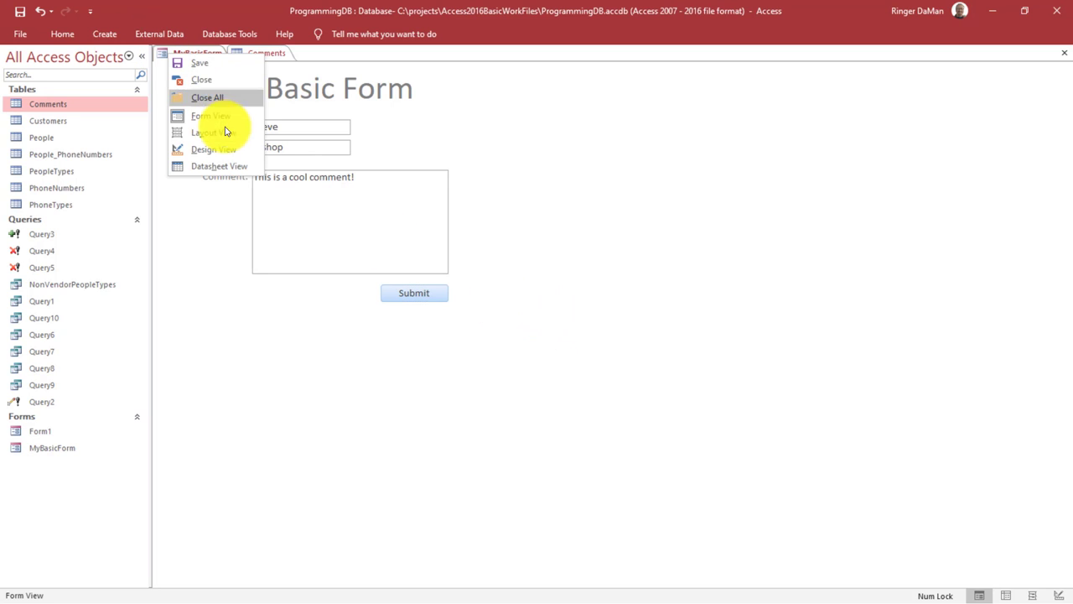
click(221, 143)
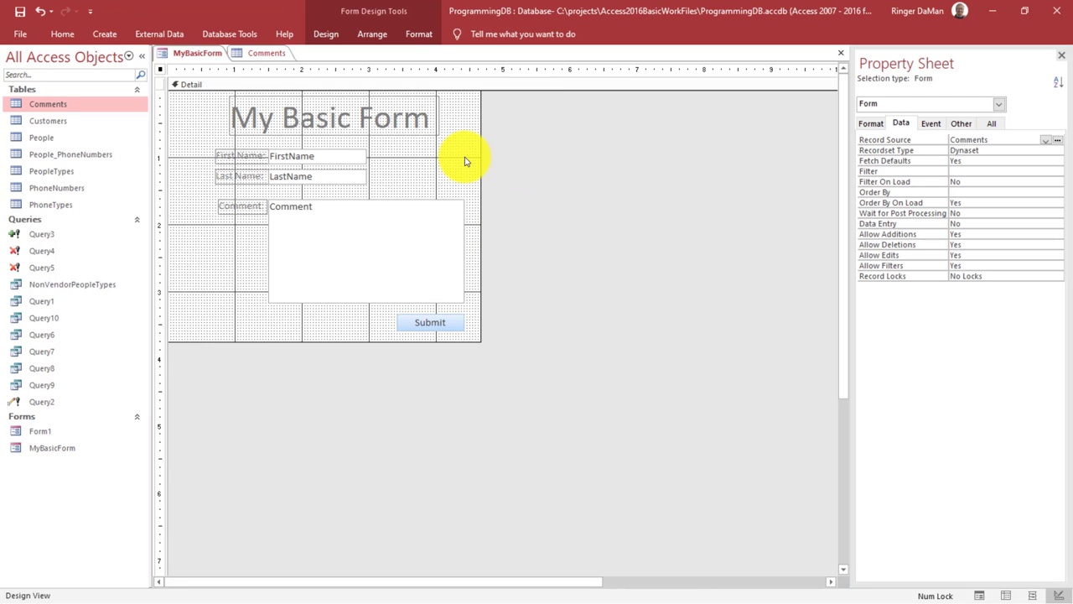
click(174, 121)
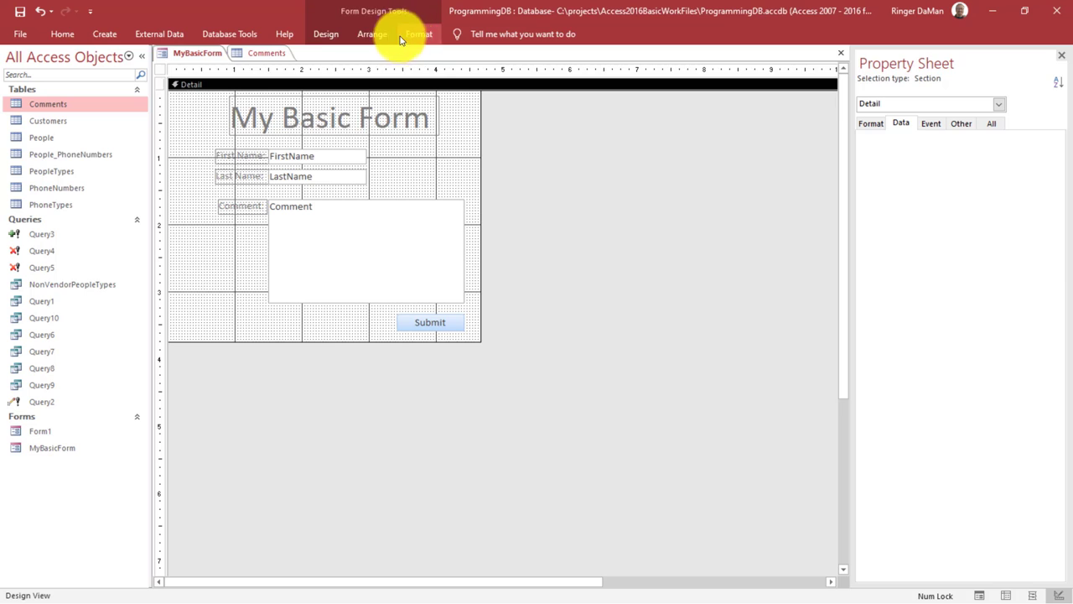
click(326, 34)
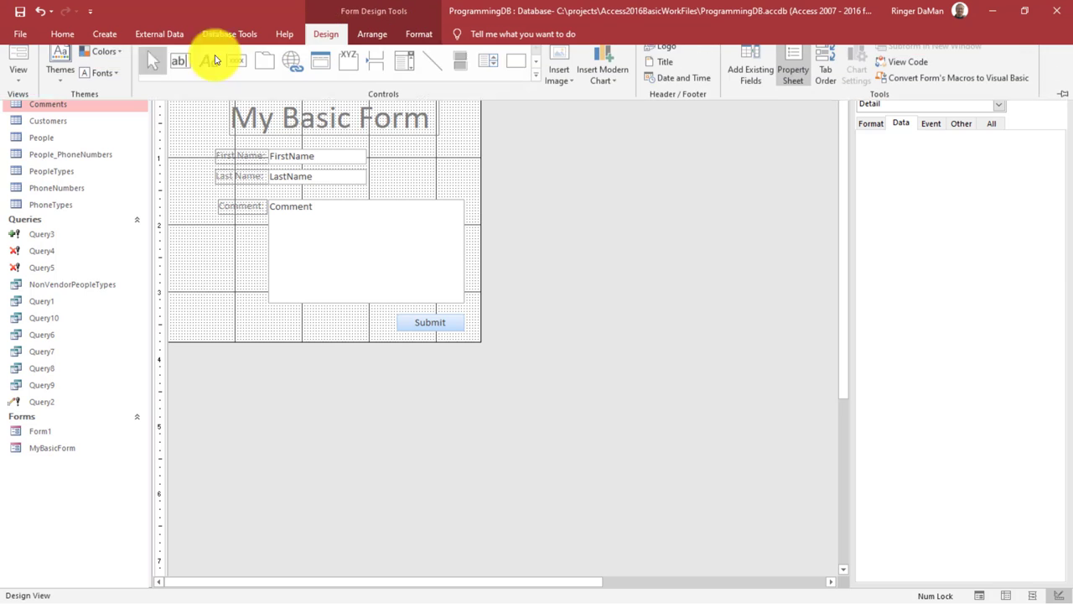
click(180, 79)
click(196, 117)
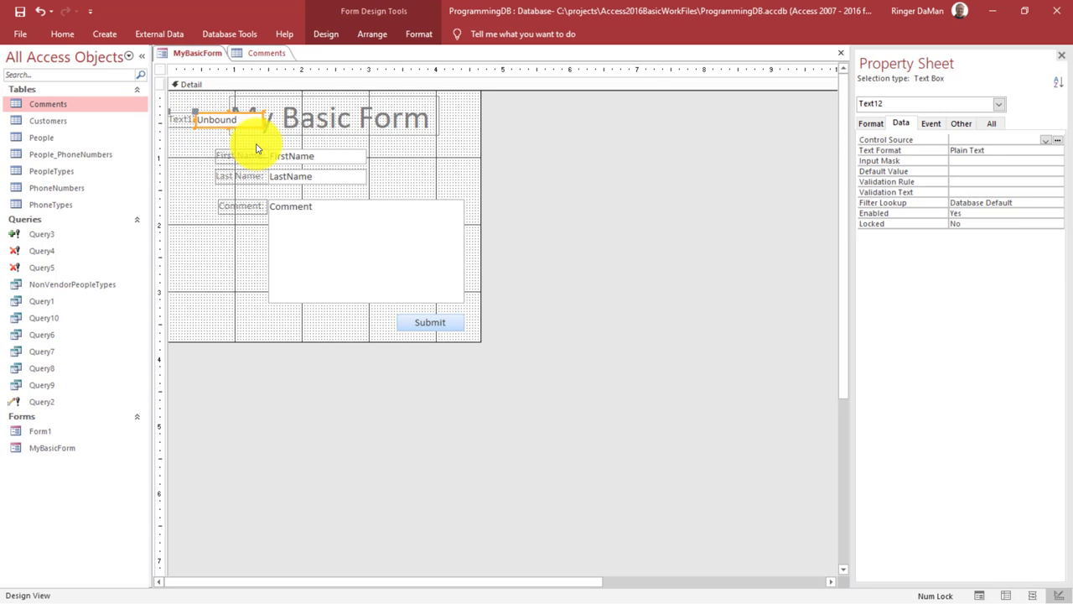
click(175, 122)
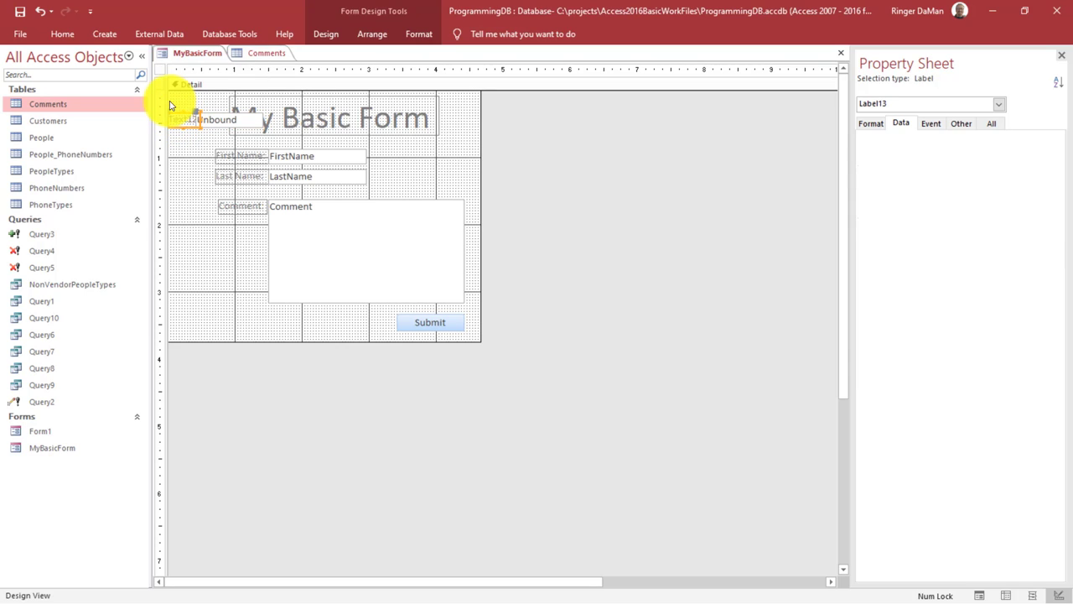
click(211, 113)
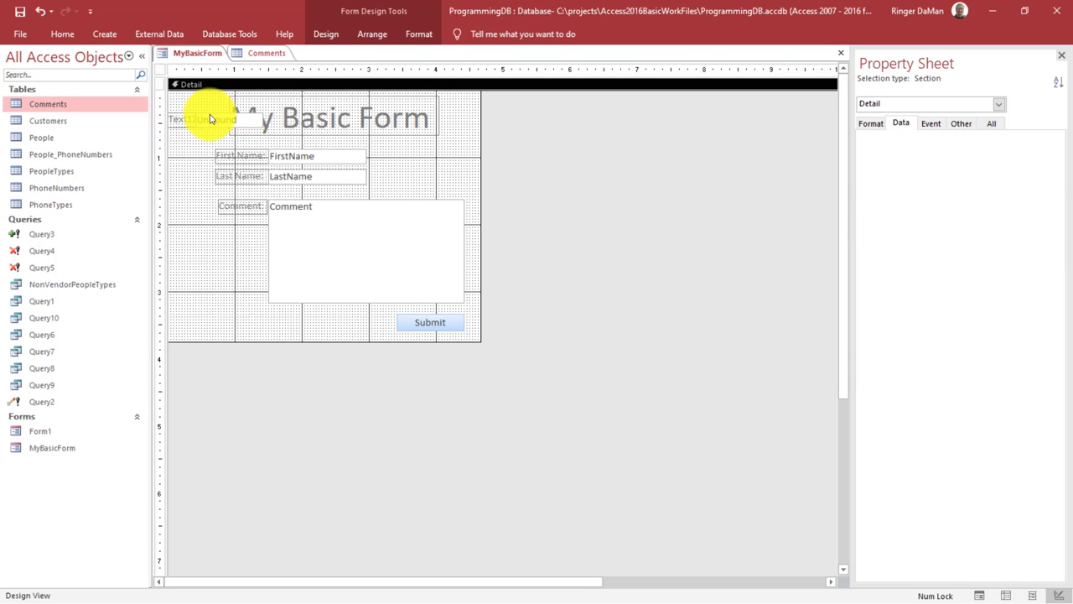
click(214, 115)
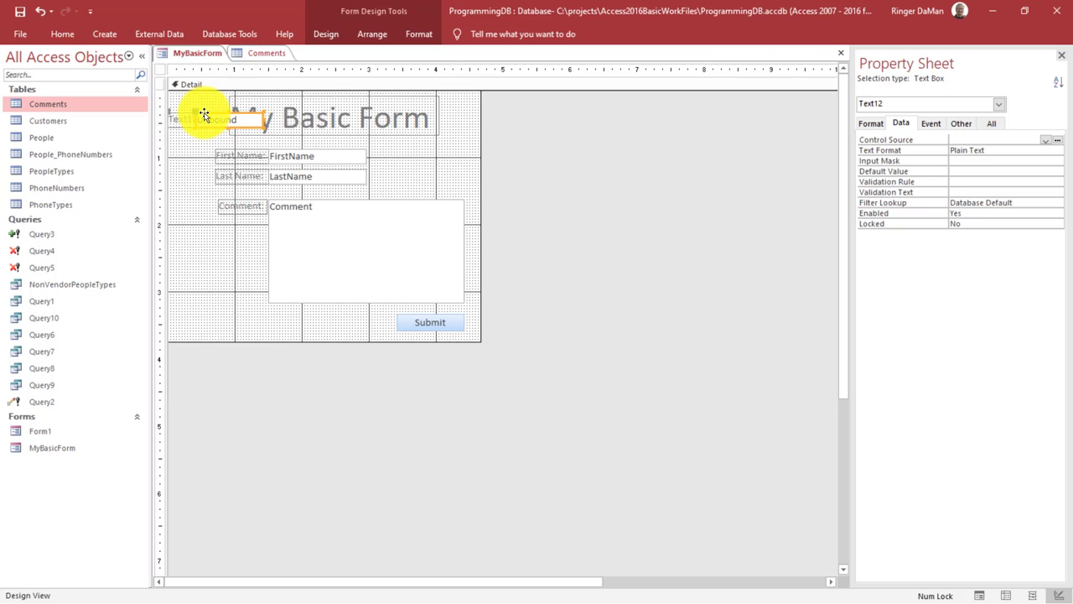
click(204, 114)
drag(214, 132, 411, 143)
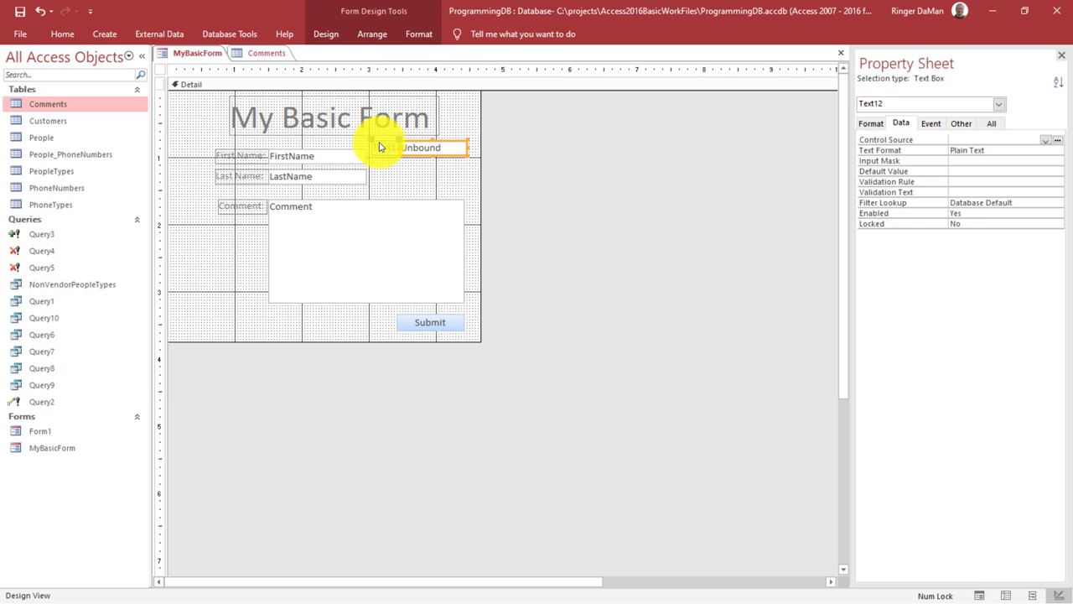
Delete the new text box's label and bind the box to the ID field
click(380, 145)
key(Delete)
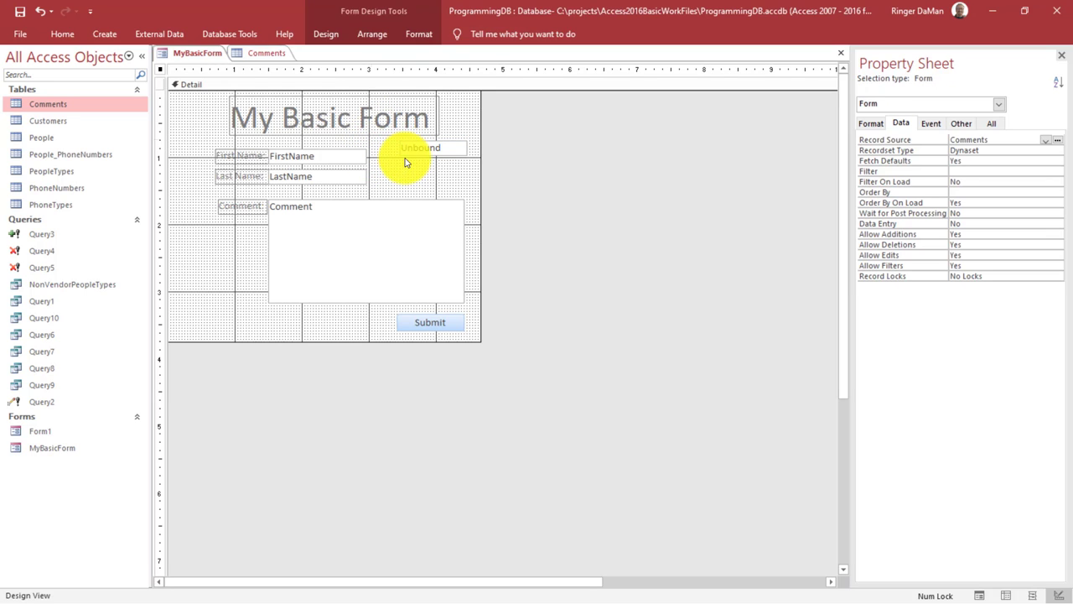
click(435, 147)
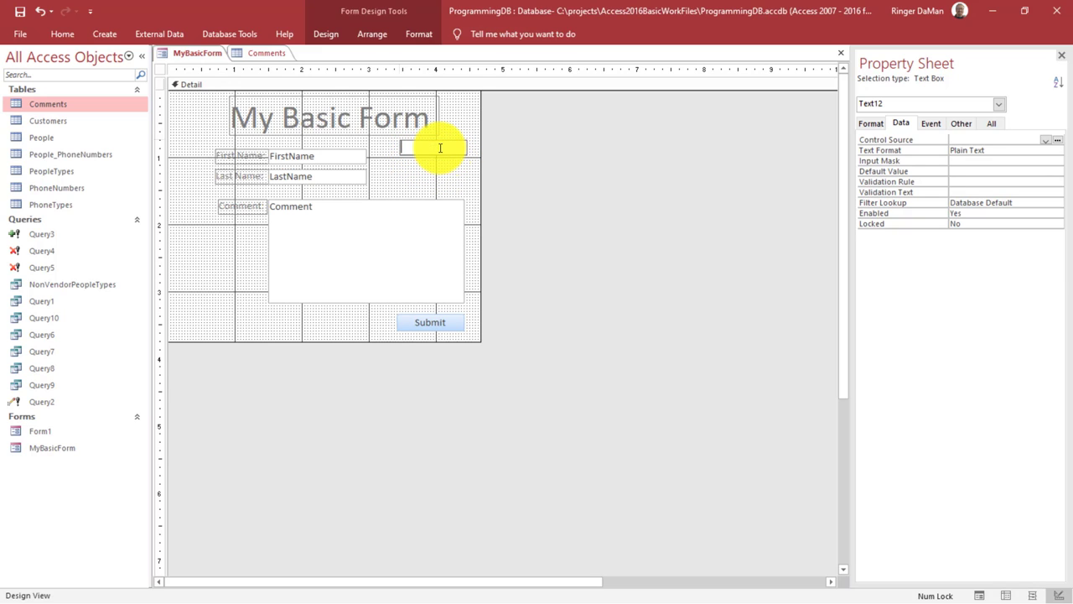
click(445, 152)
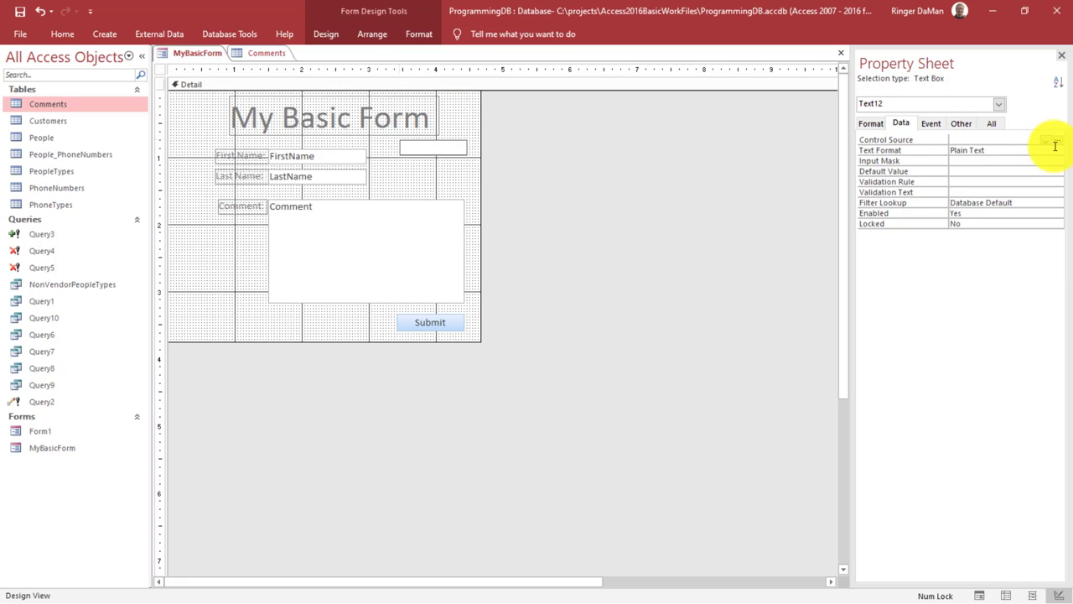
click(445, 144)
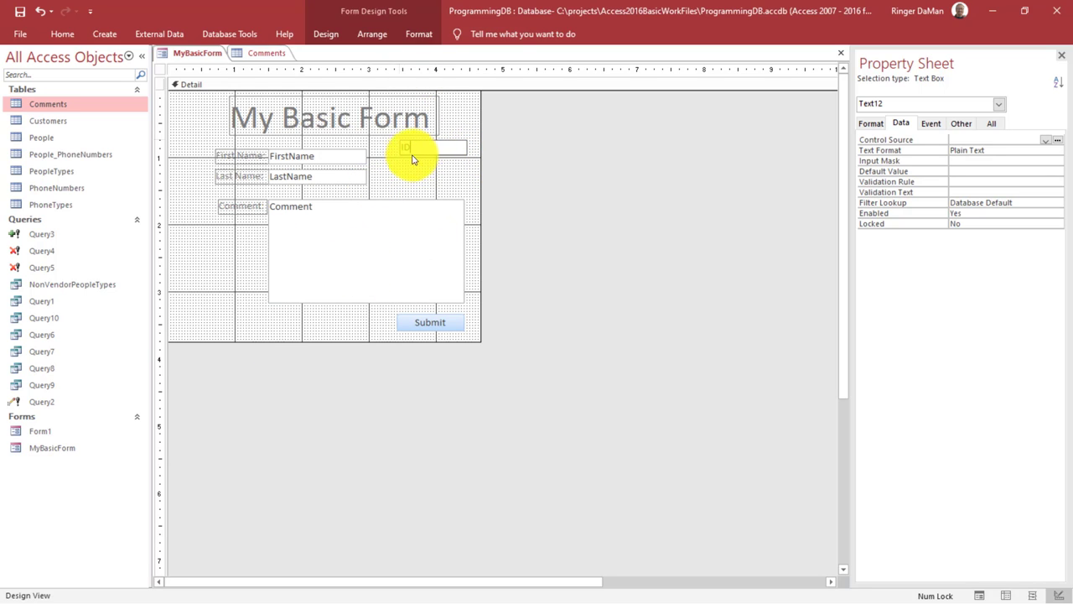
click(456, 178)
click(592, 219)
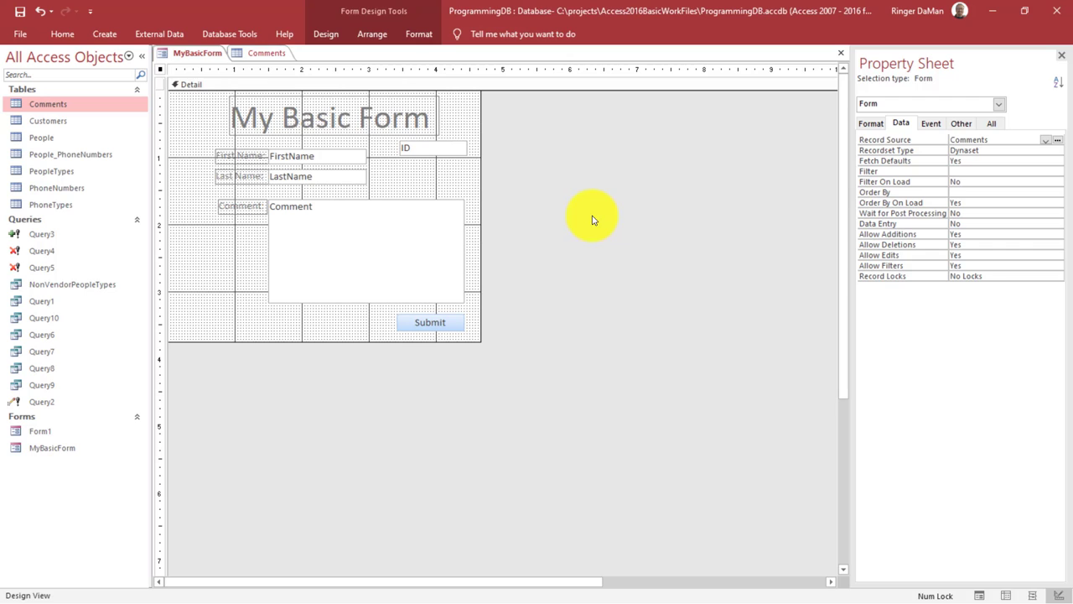
click(413, 149)
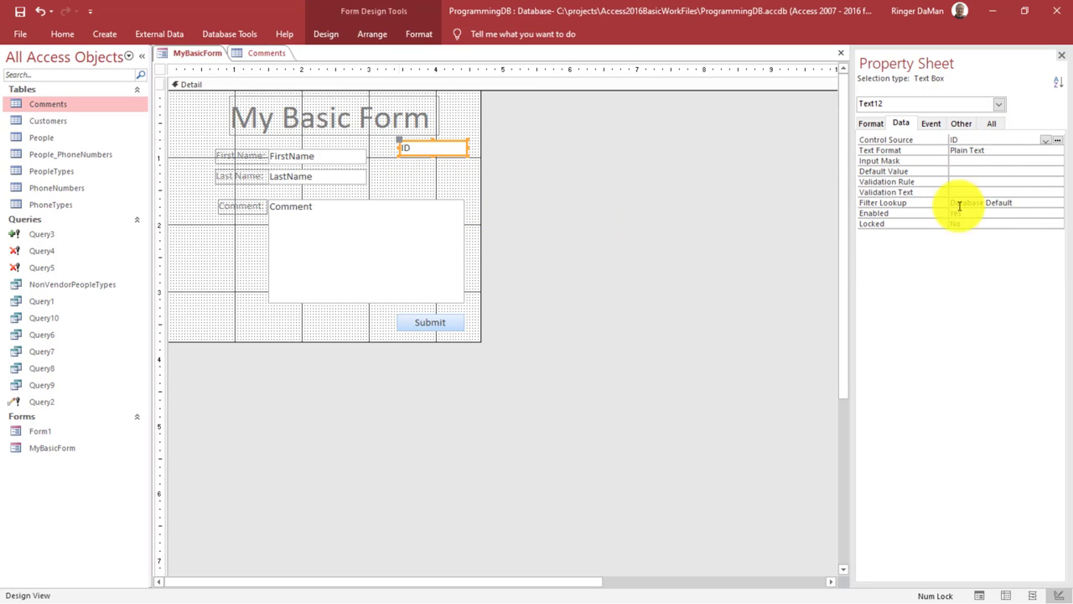
click(1046, 141)
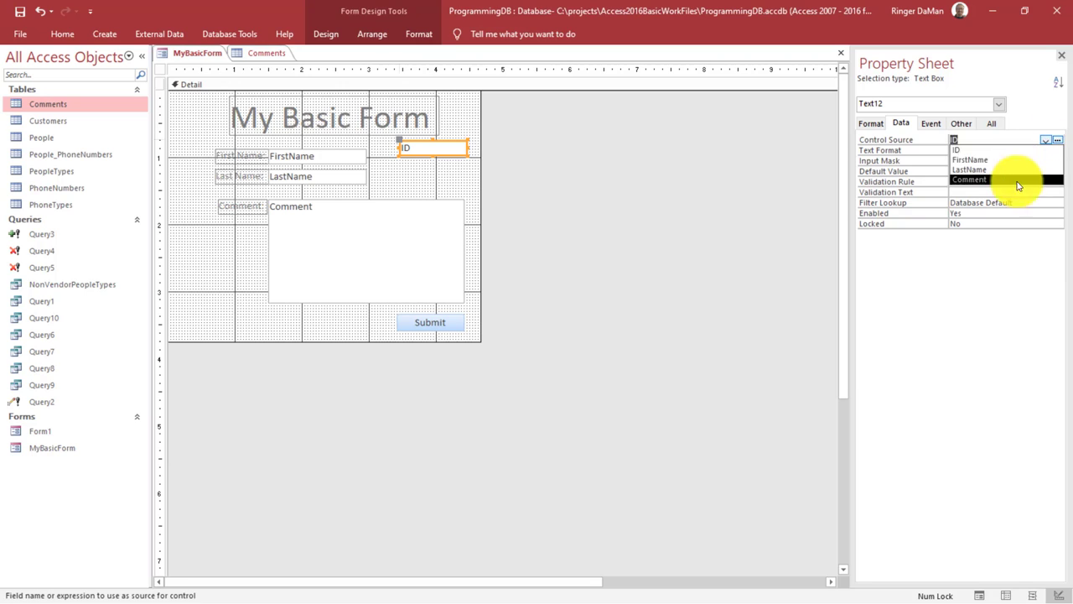
click(556, 192)
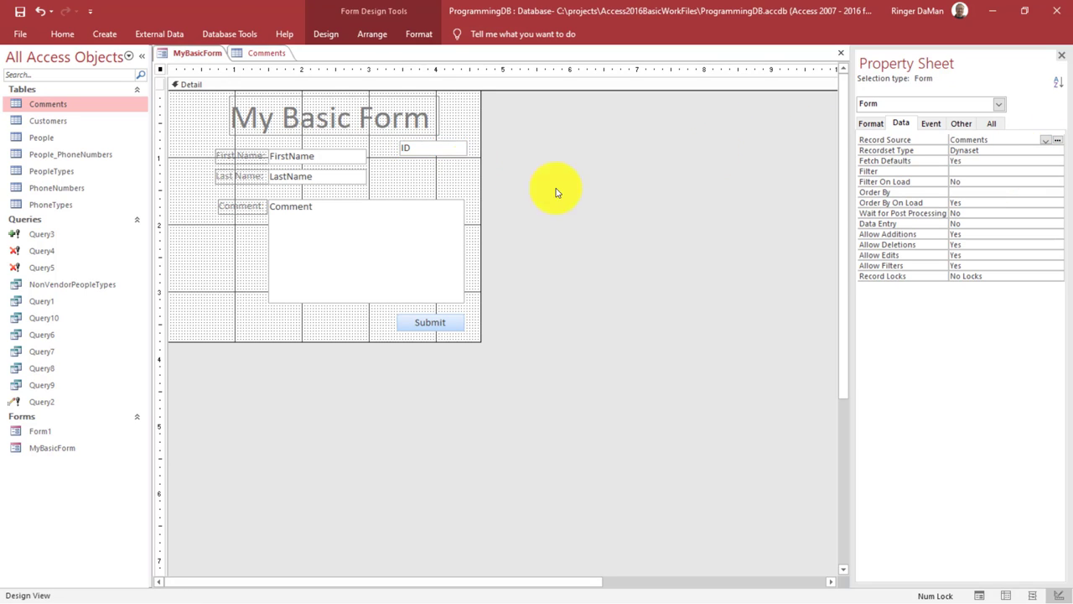
Narrow the ID text box and move it to the form's top-left corner
click(429, 149)
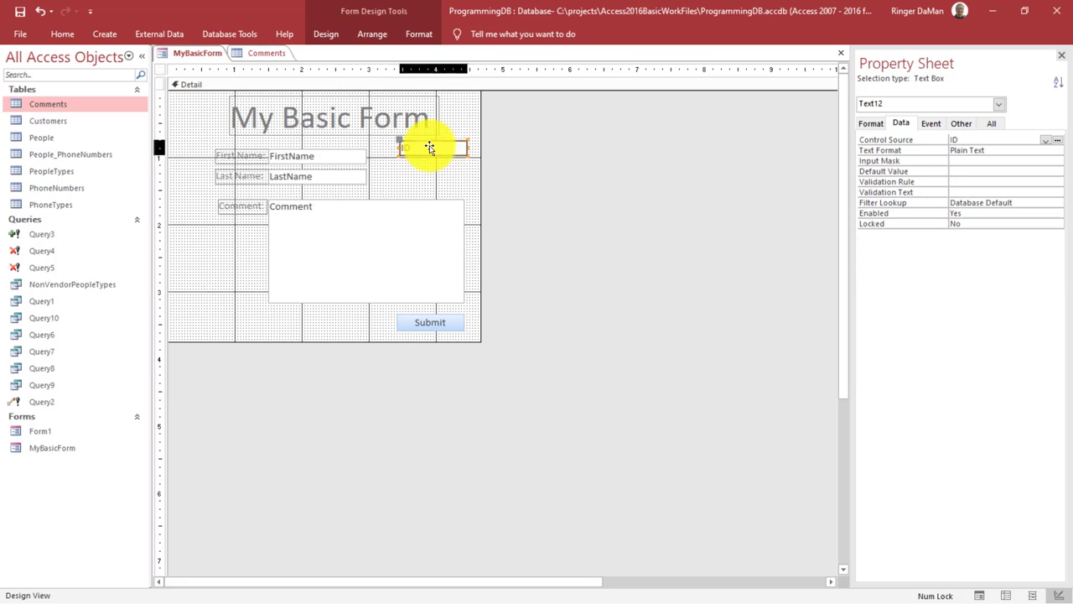
drag(468, 149, 423, 144)
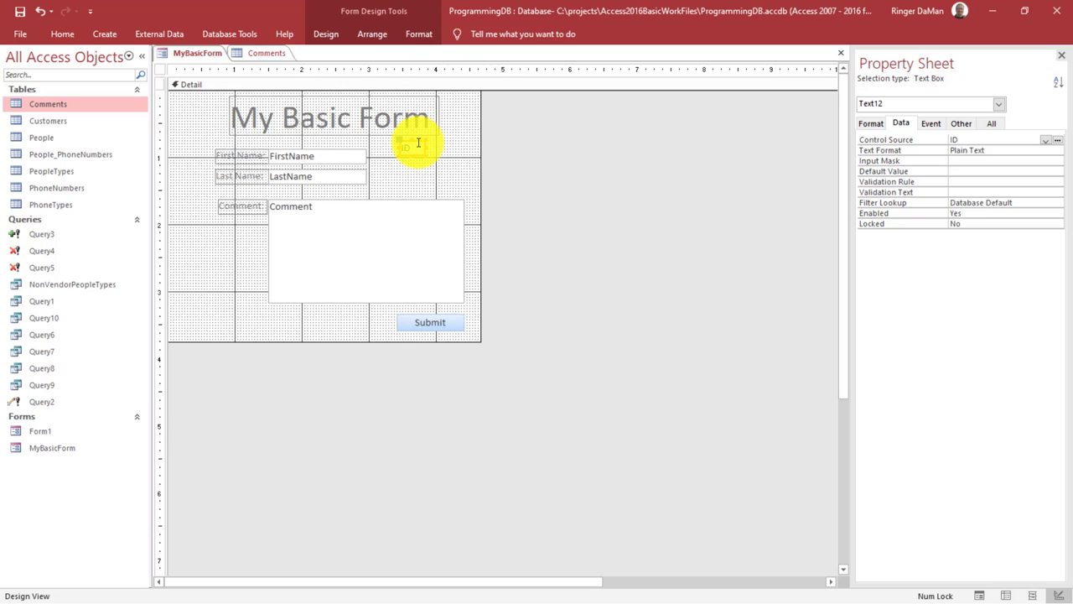
drag(414, 141, 188, 100)
click(294, 201)
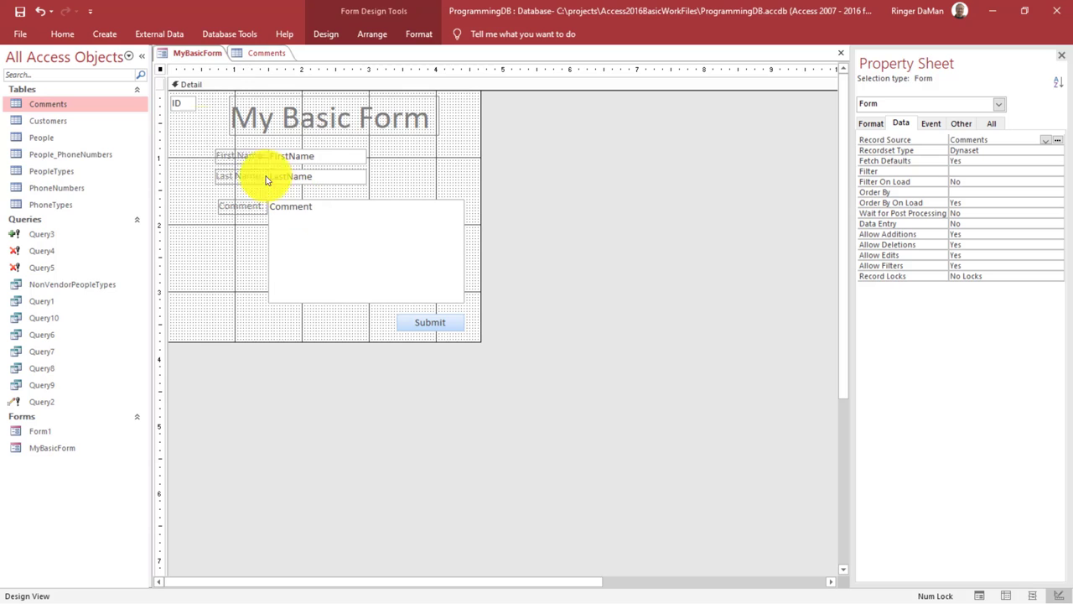
Switch the form to Form View and tab through the fields to submit the record
right_click(202, 54)
click(250, 115)
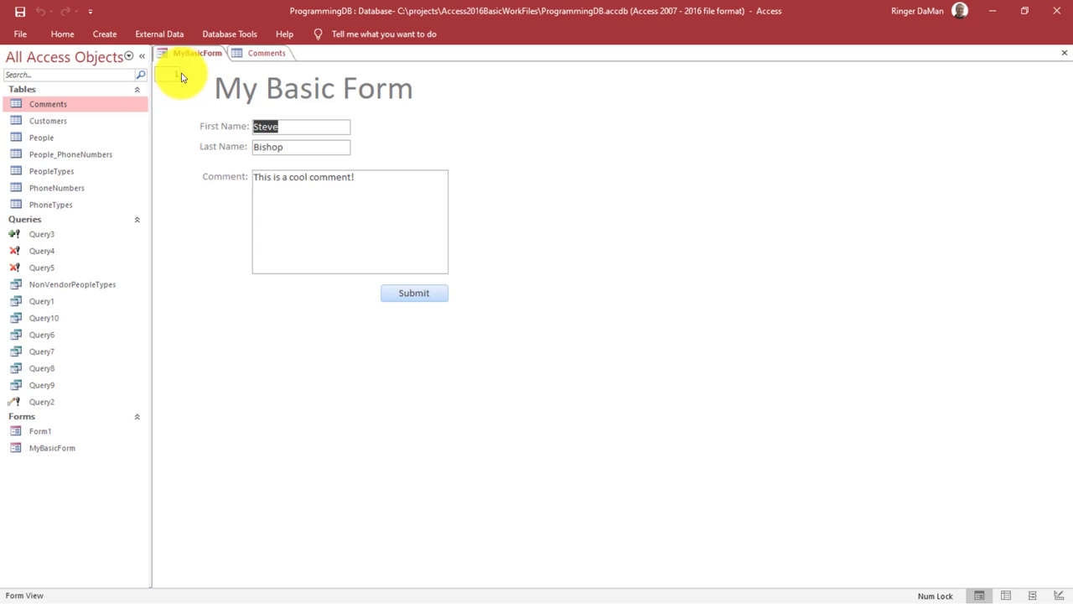
click(260, 56)
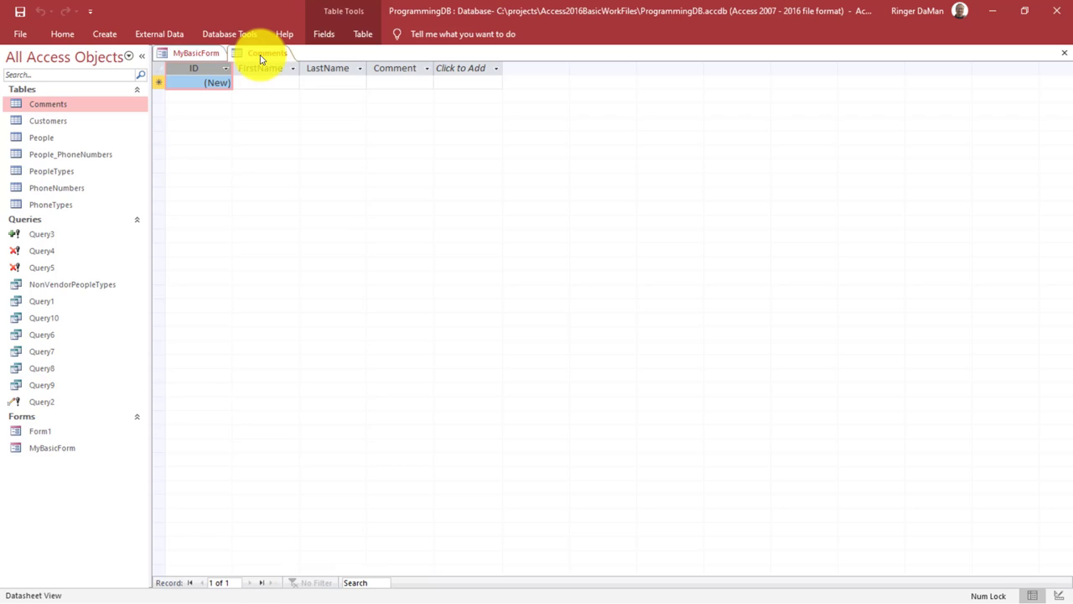
click(196, 53)
click(324, 126)
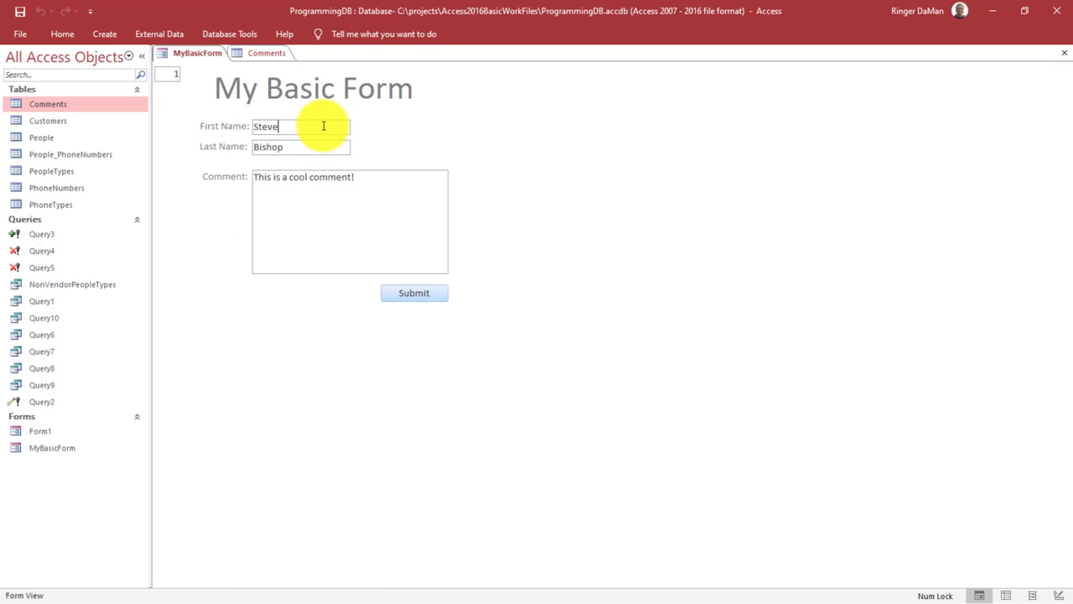
key(Tab)
key(Tab)
key(Tab)
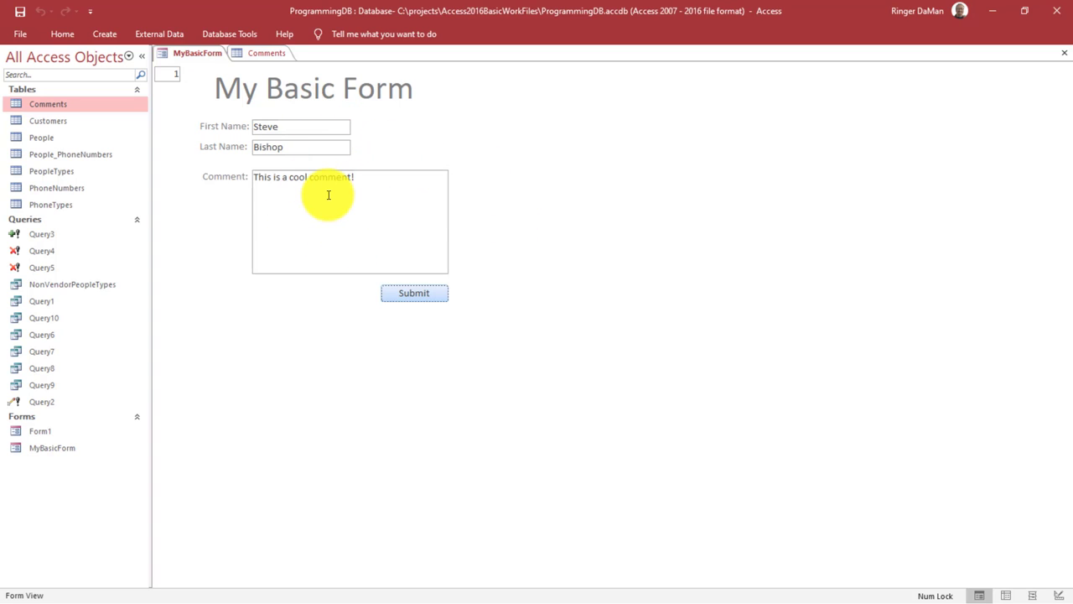
click(273, 55)
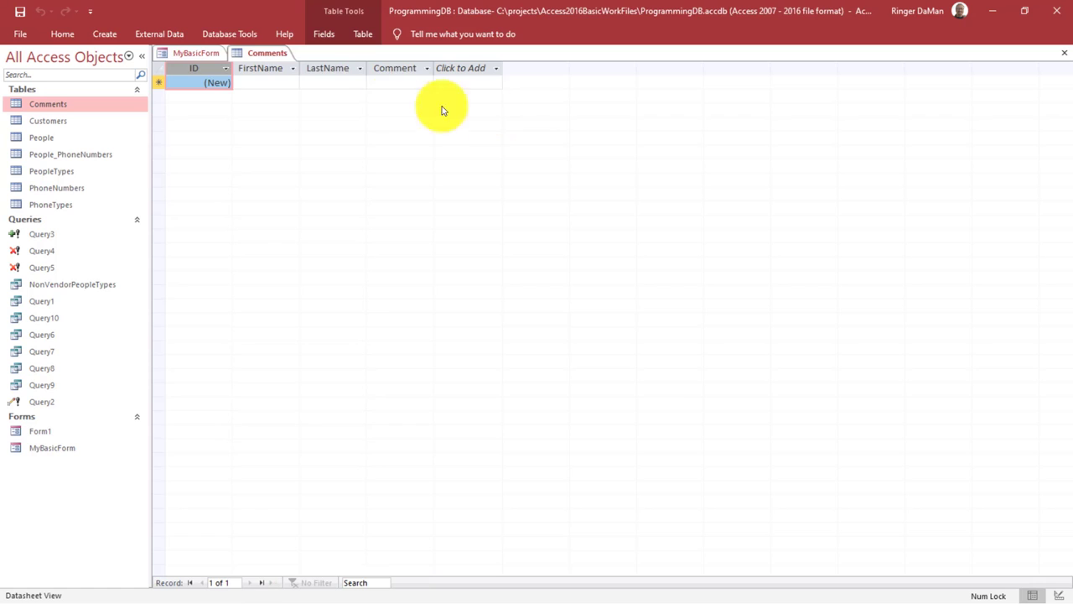
click(198, 55)
click(367, 182)
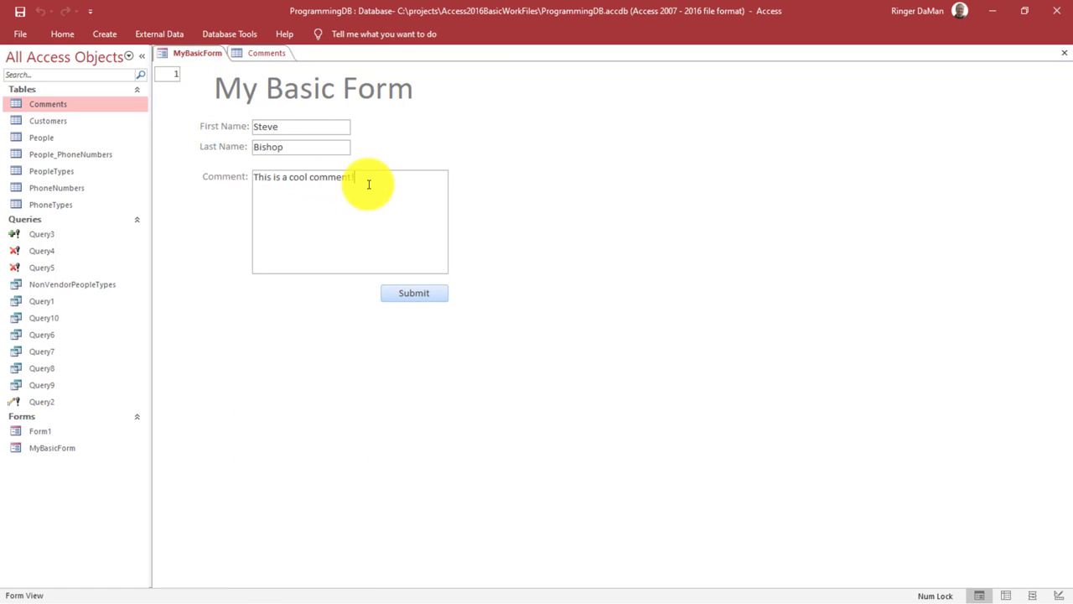
Reopen the Comments table to see record ID 1 and widen the Comment column
right_click(185, 54)
click(255, 52)
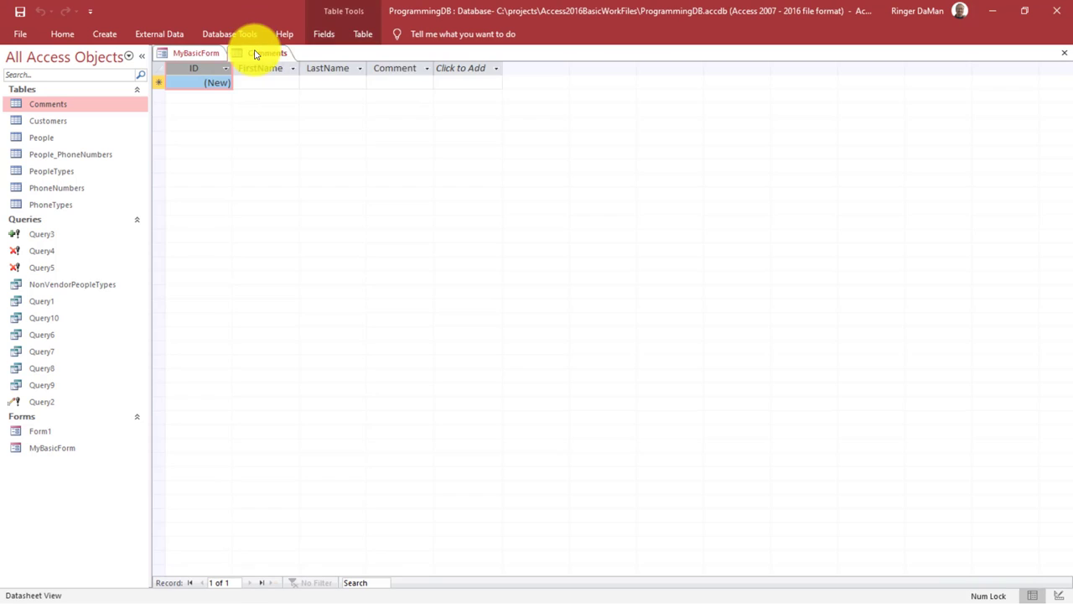
click(198, 53)
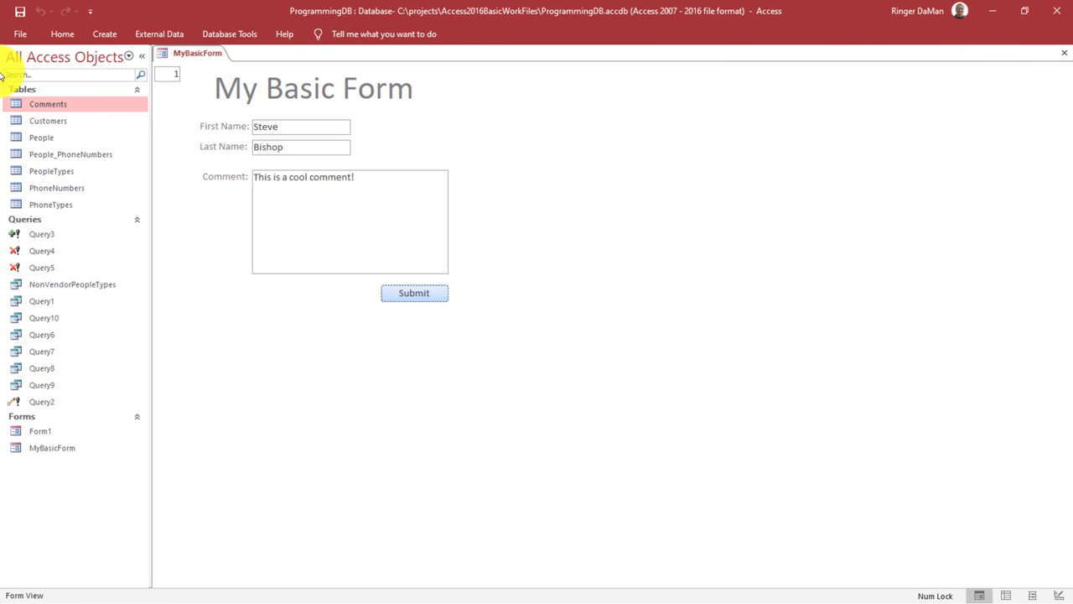
double_click(50, 103)
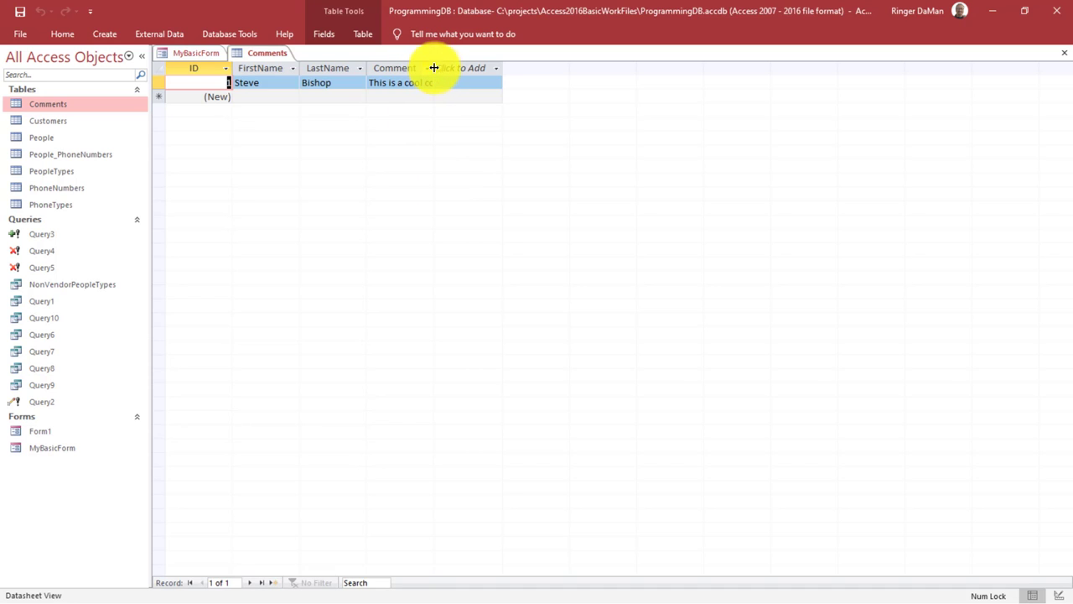
click(497, 68)
key(Escape)
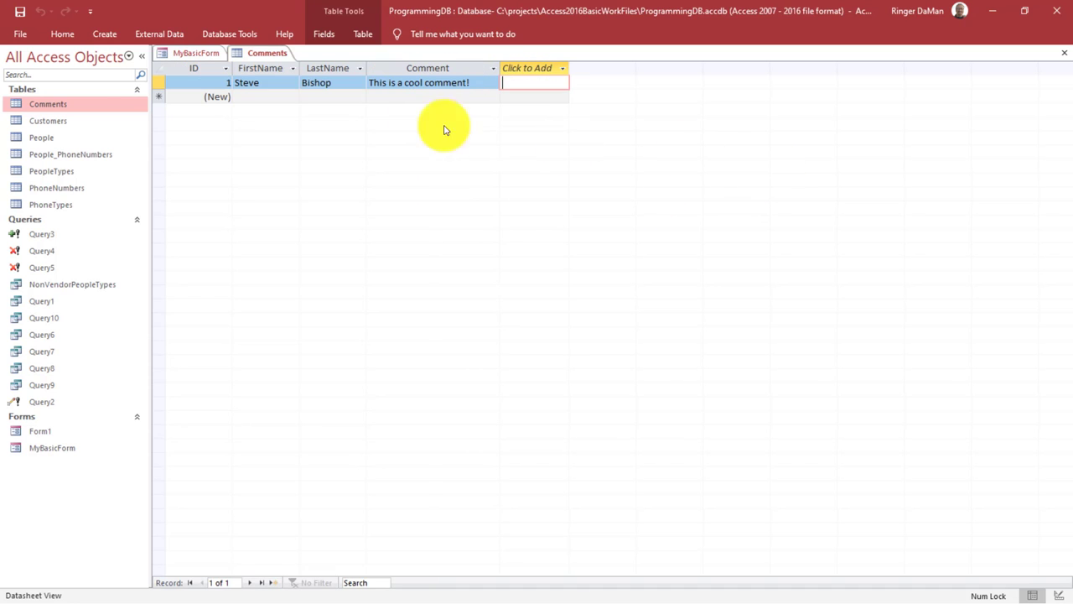
click(198, 53)
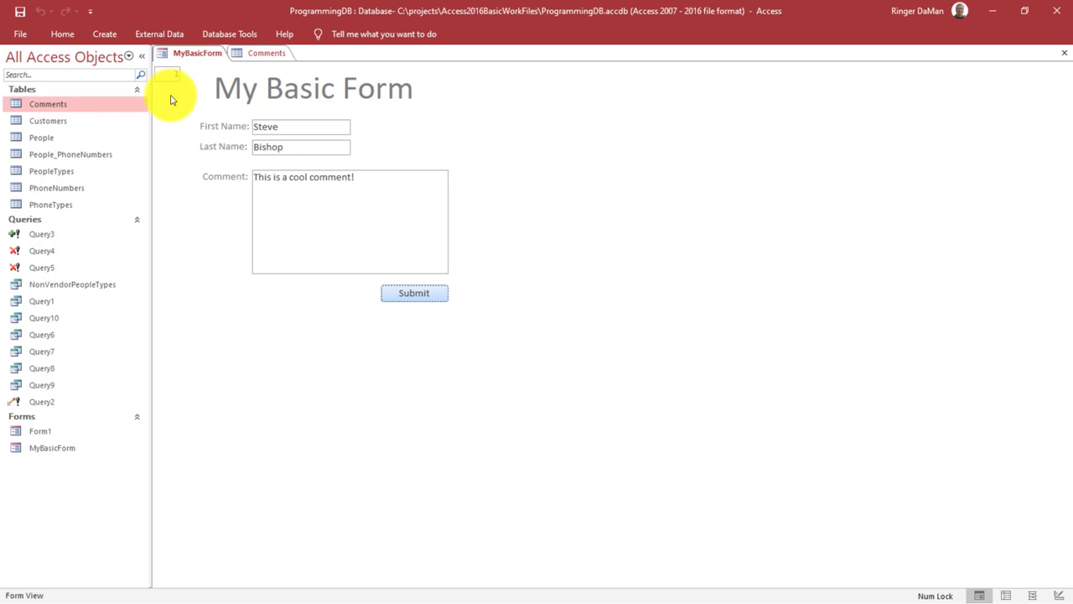
click(266, 54)
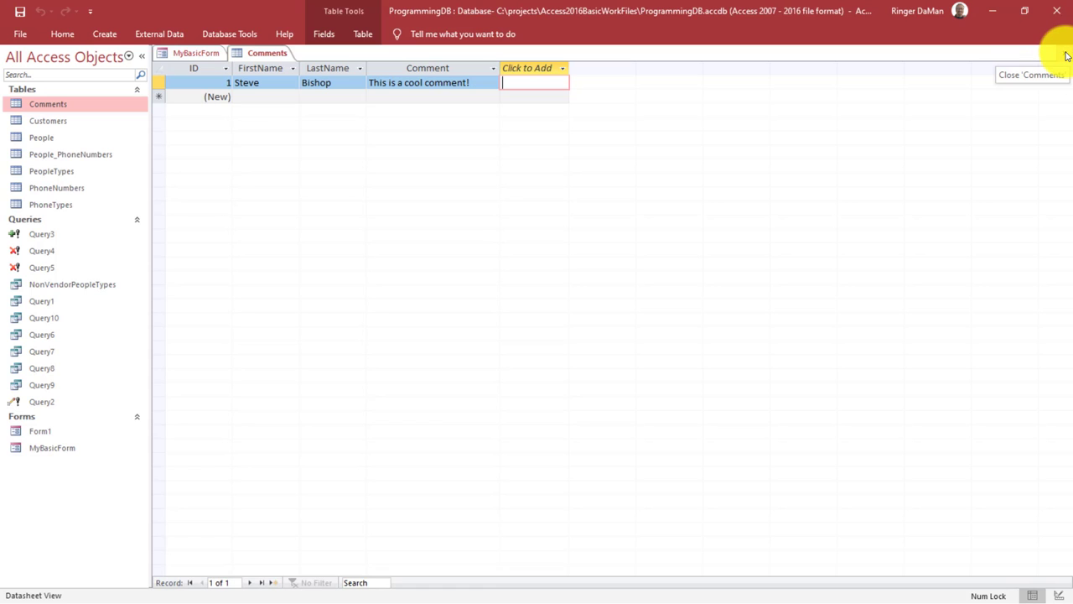
Close the Comments table and MyBasicForm, saving changes to both
right_click(268, 55)
click(712, 166)
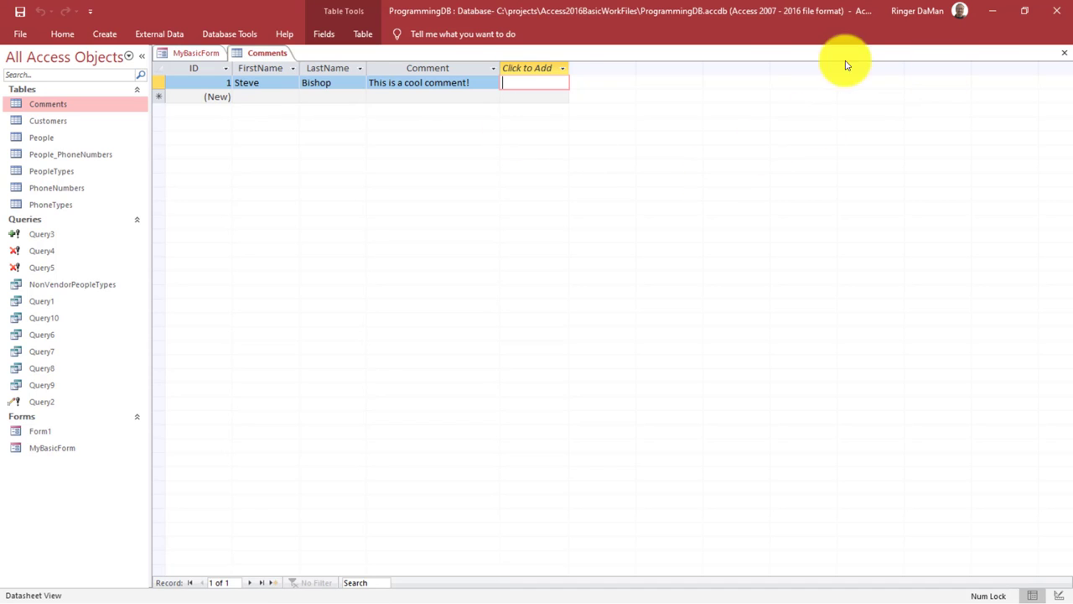
click(1062, 55)
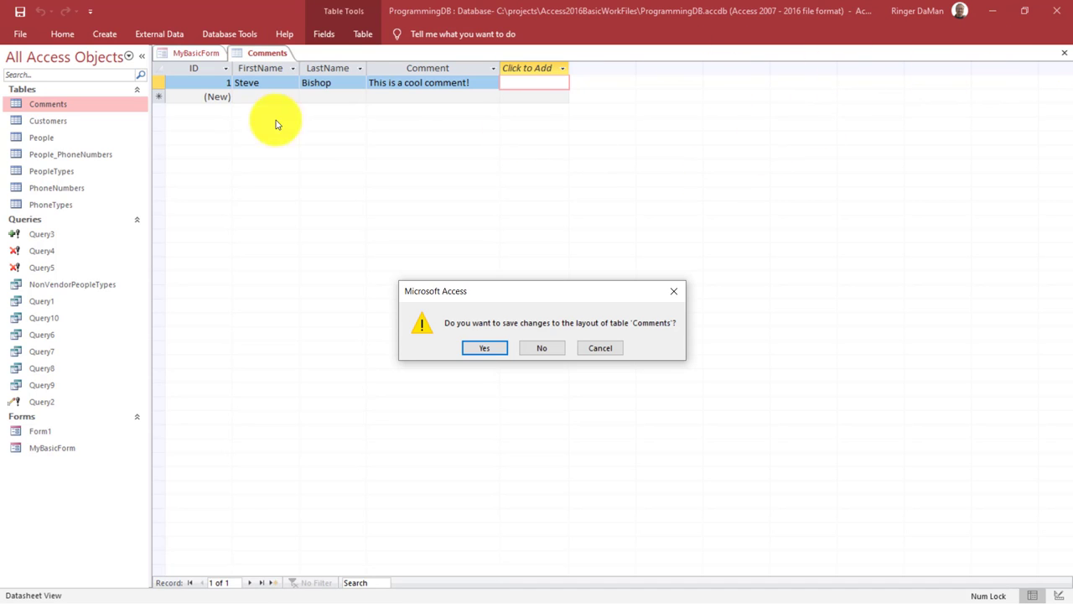
click(480, 348)
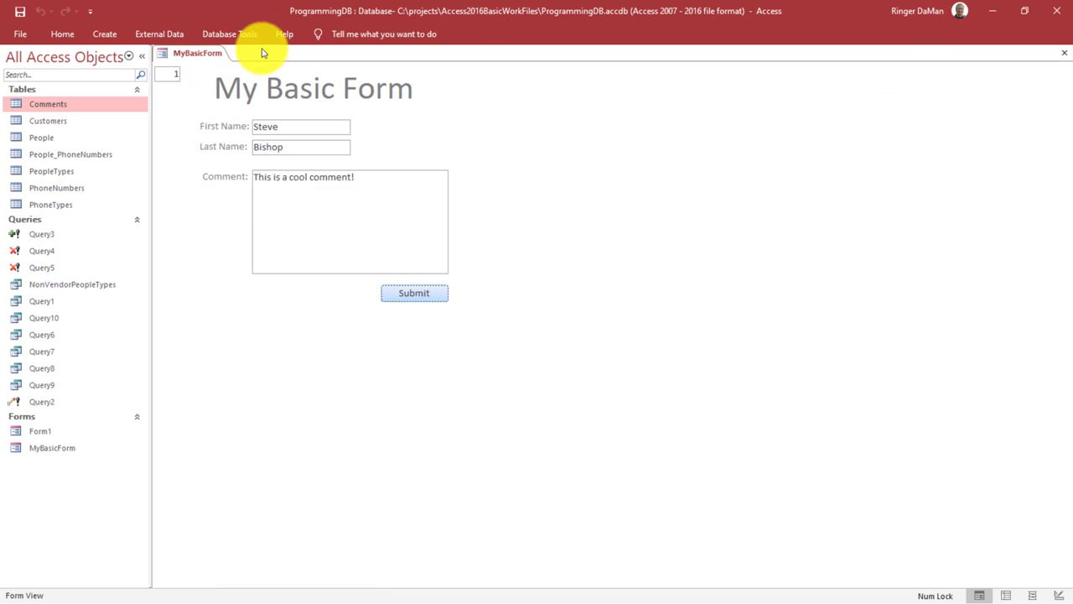
click(1063, 52)
click(479, 347)
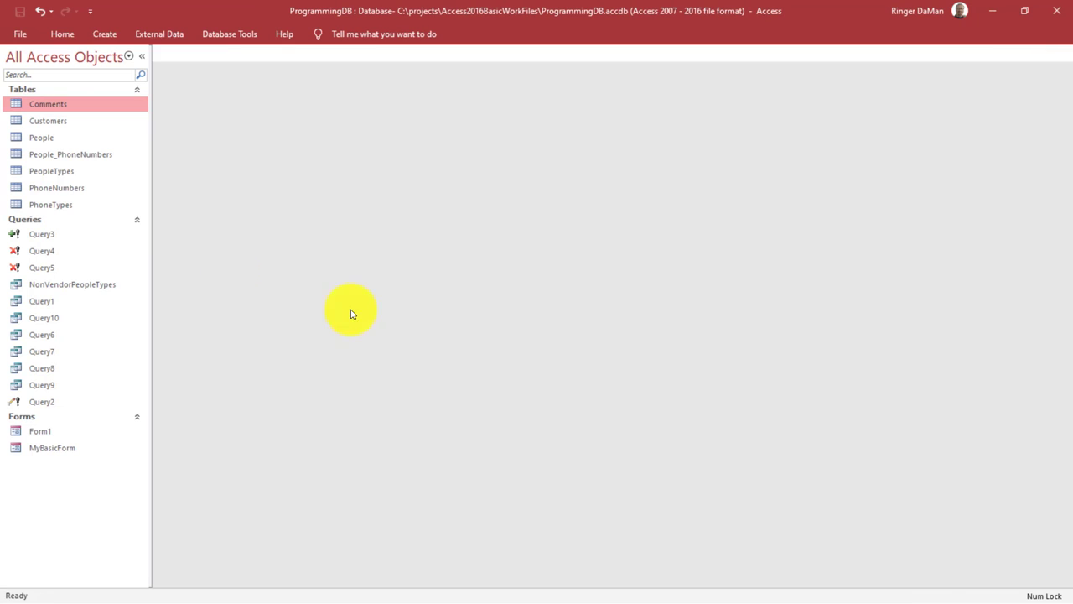
Check the Comments table in Design View, close it, and reopen MyBasicForm in Design View
right_click(74, 107)
click(143, 129)
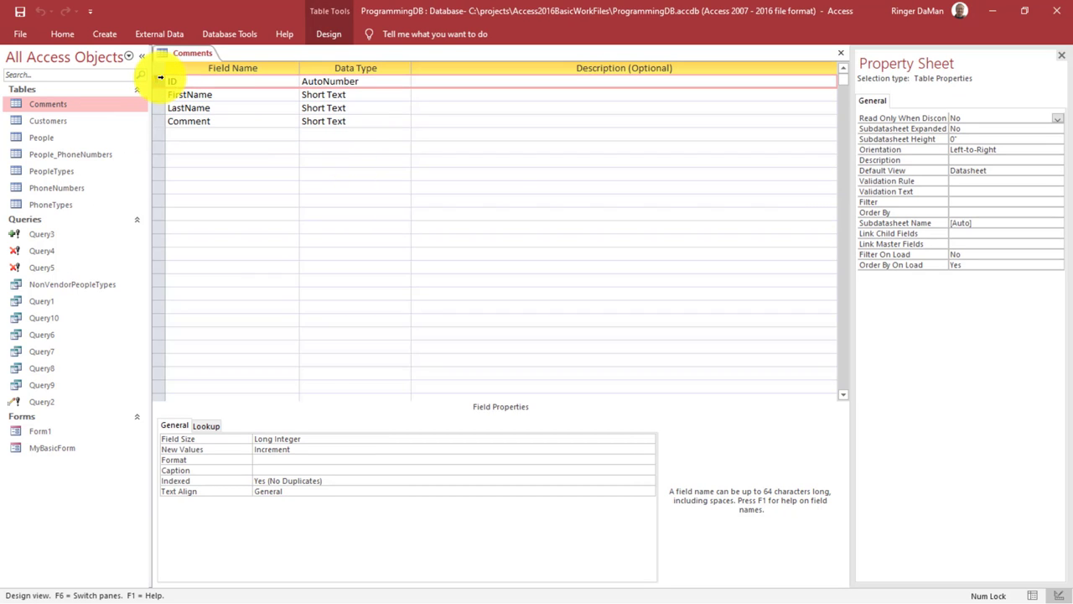
click(160, 79)
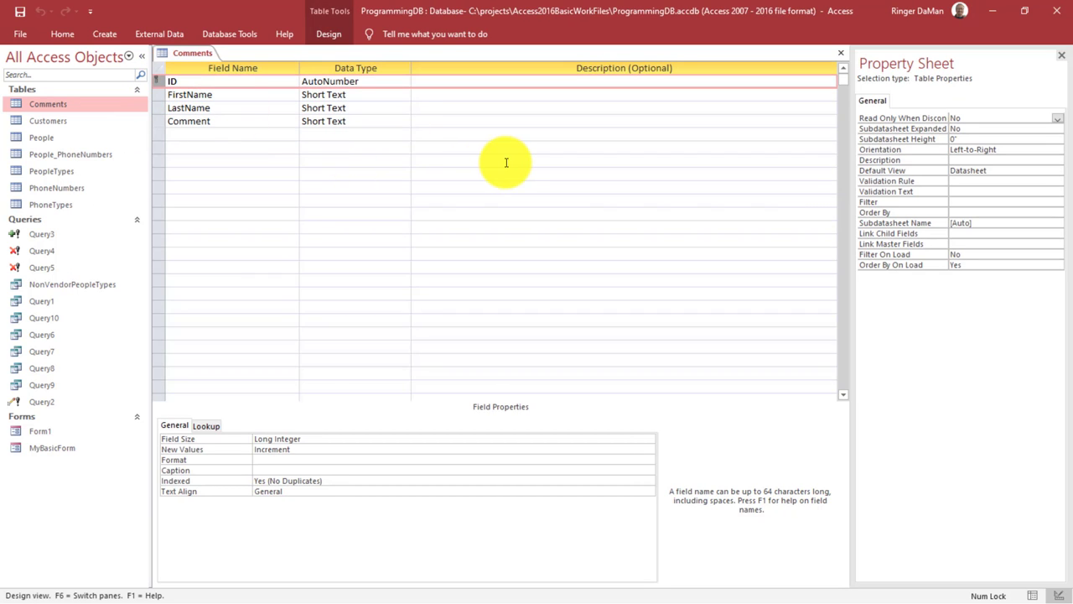
click(840, 53)
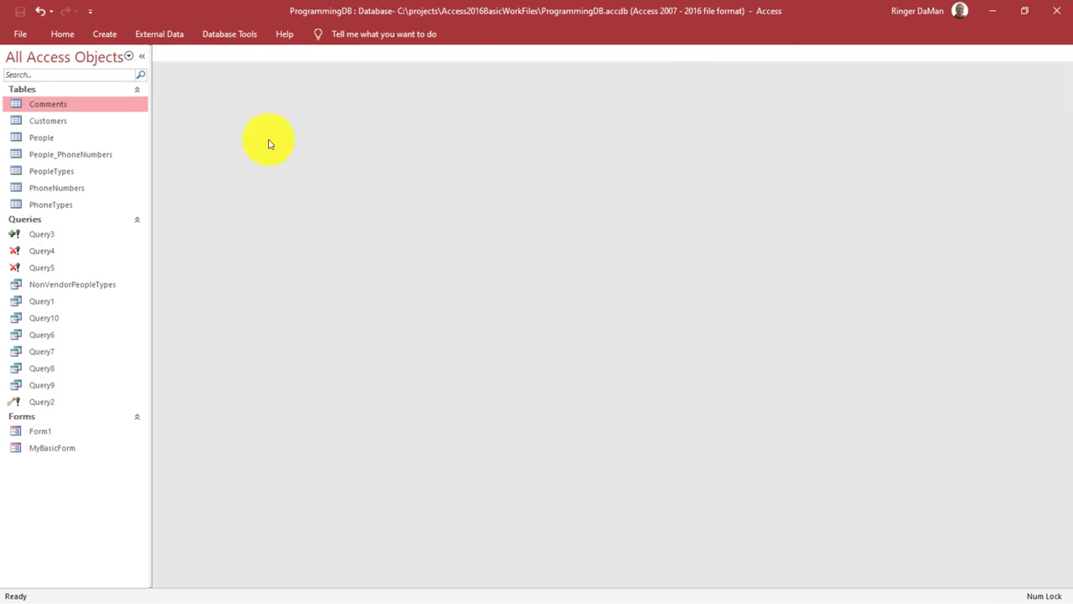
right_click(65, 448)
click(132, 299)
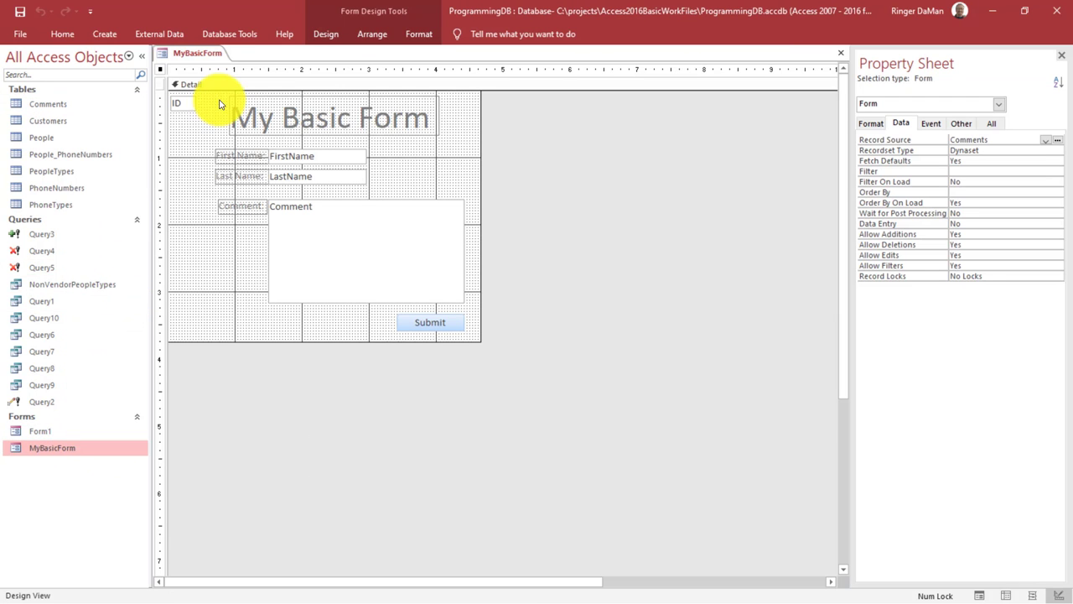
Set the ID text box's Visible property to No on the Format tab
click(187, 103)
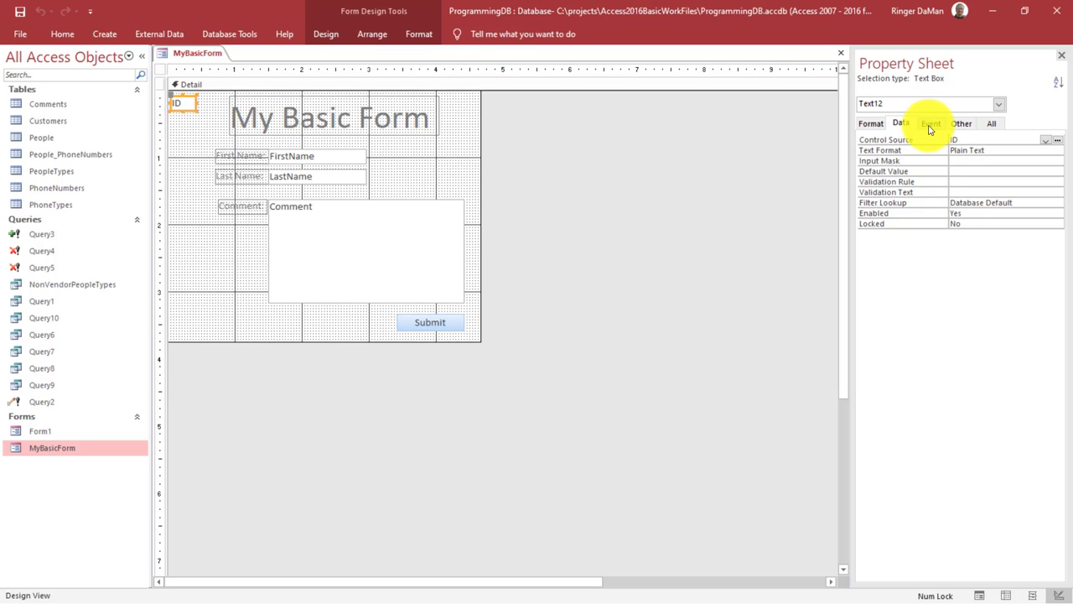
click(872, 123)
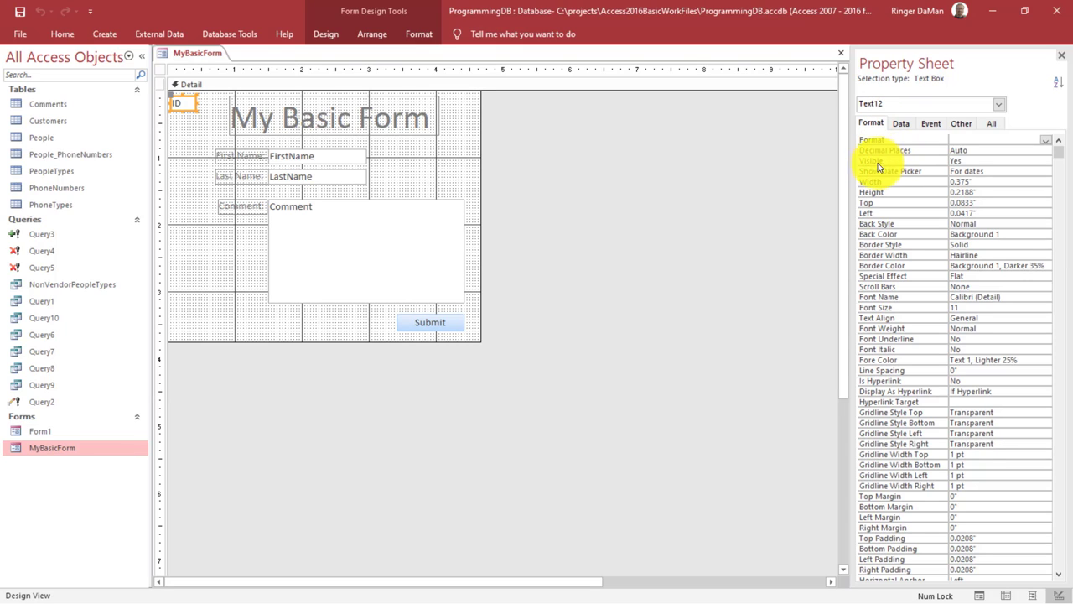
click(983, 160)
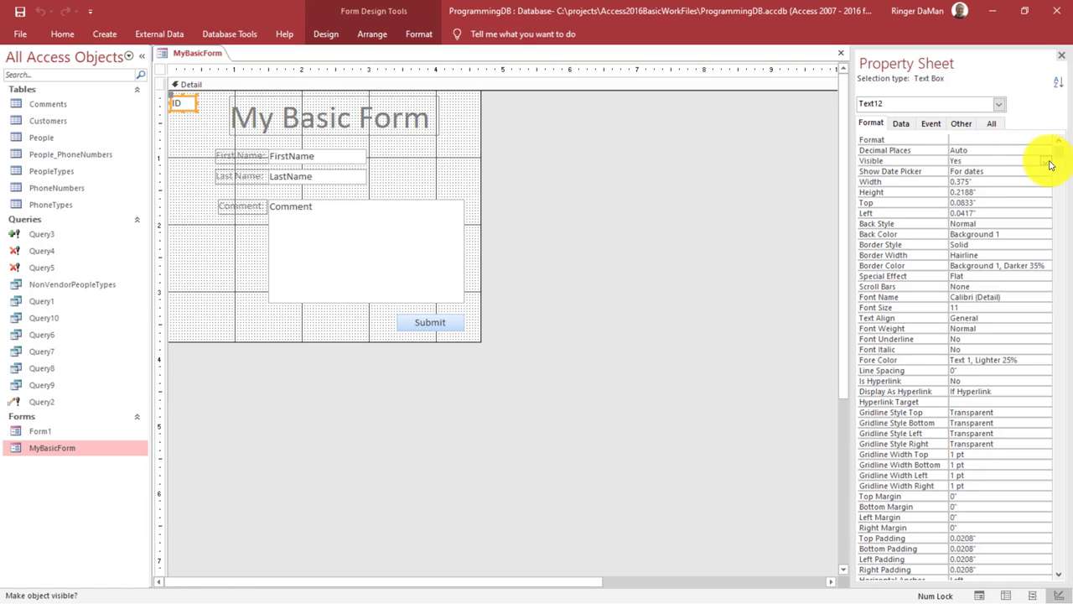
click(1045, 161)
click(983, 179)
click(629, 150)
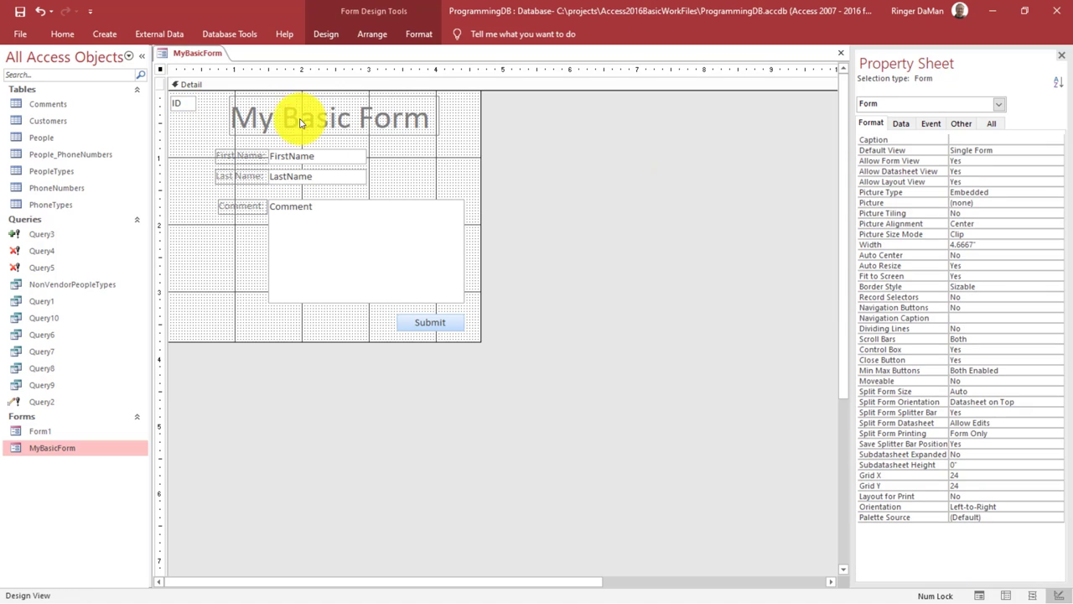
click(187, 103)
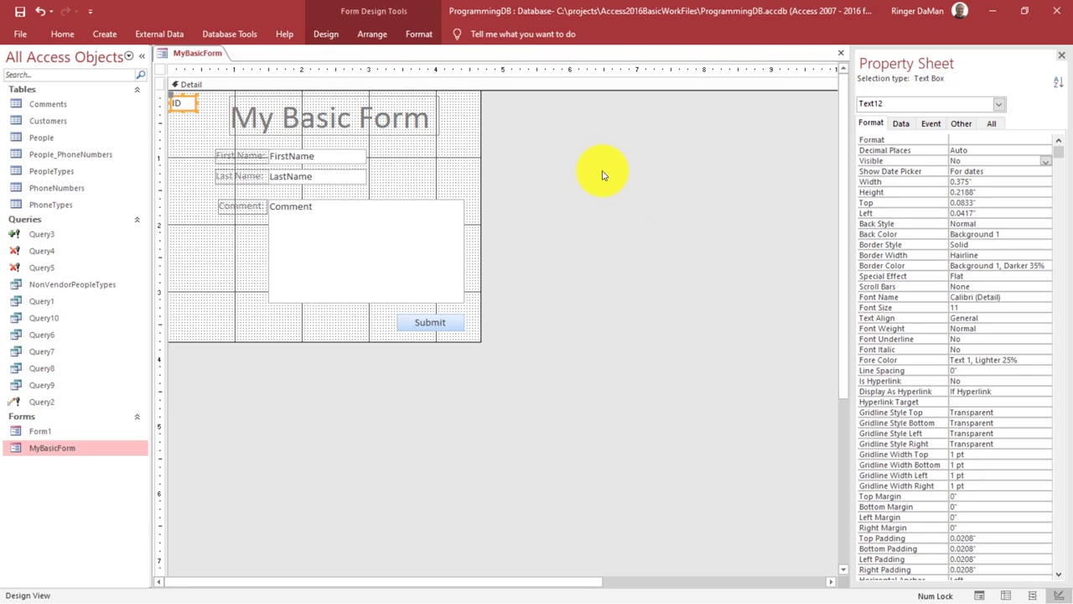
right_click(216, 55)
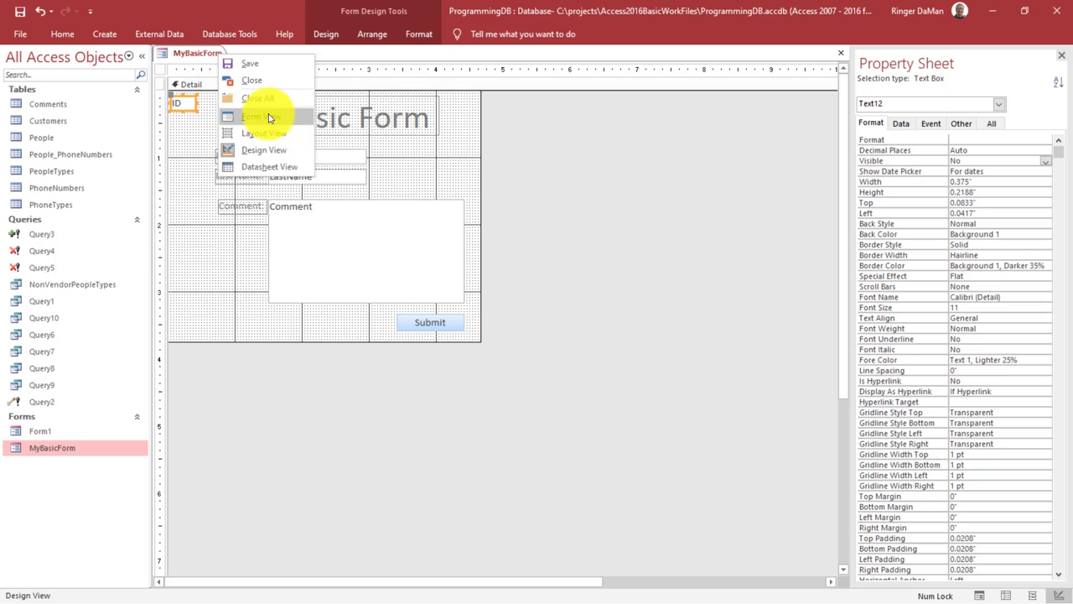
Edit the record's first name in Form View and open the Comments table
click(267, 115)
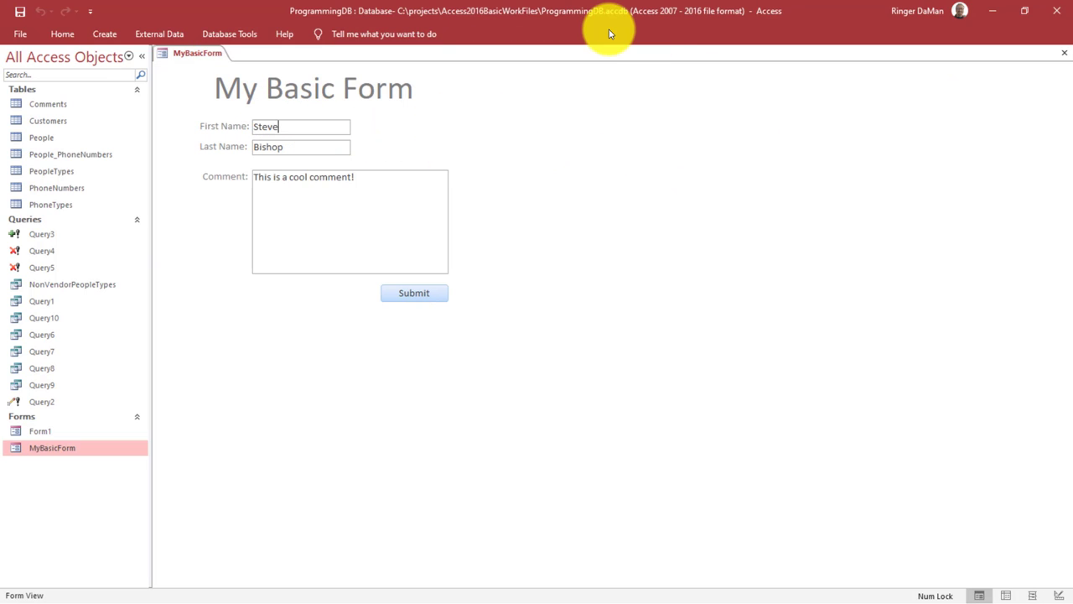
key(Tab)
key(Tab)
key(Tab)
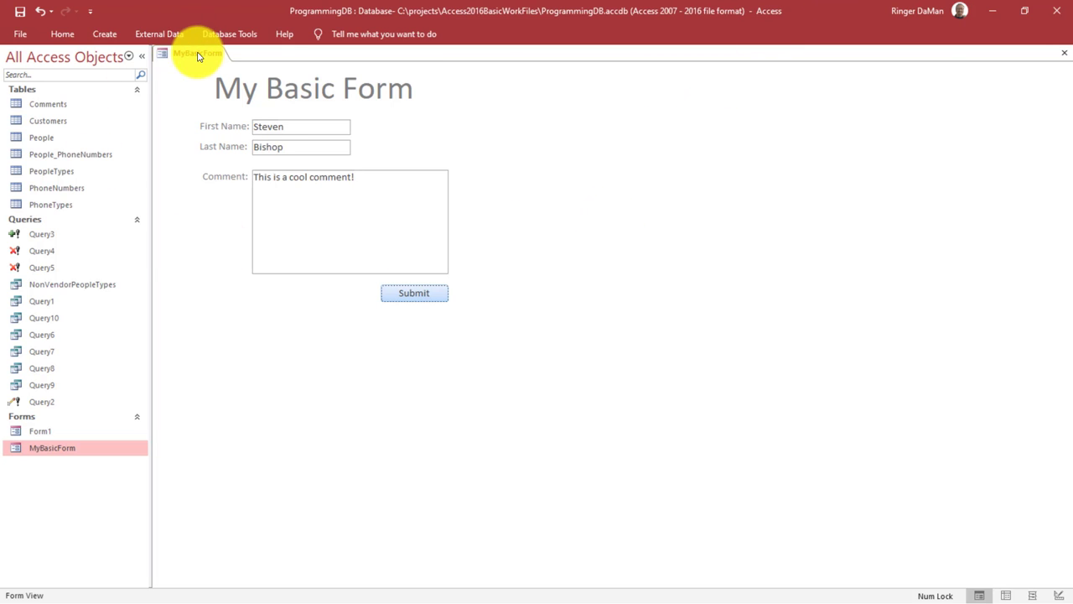
double_click(89, 111)
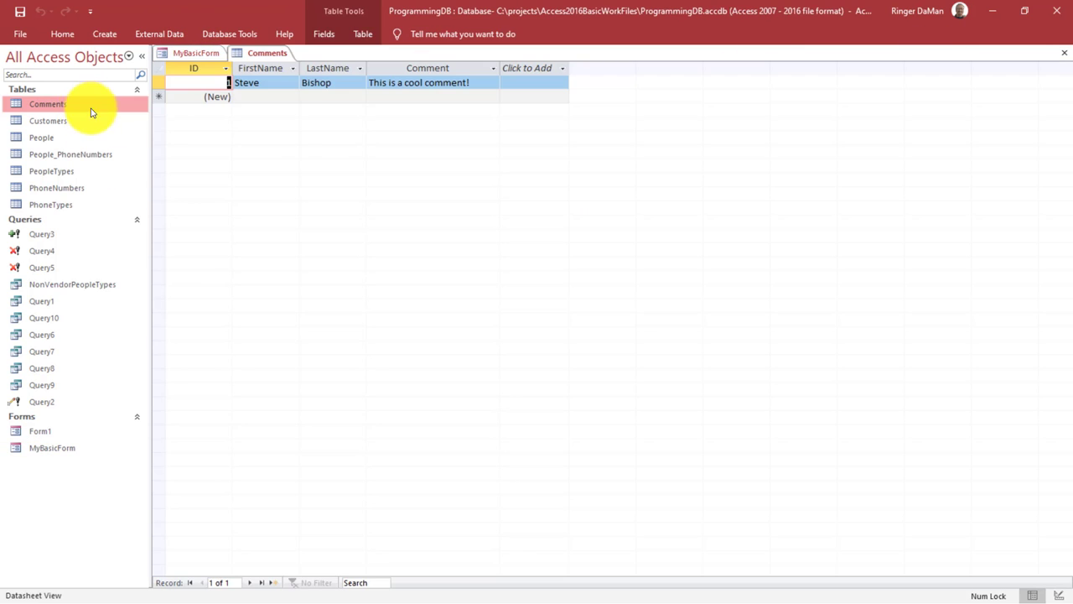
Close the table and the form, saving its changes, then reopen Comments to check the edited record
click(1064, 53)
click(1063, 52)
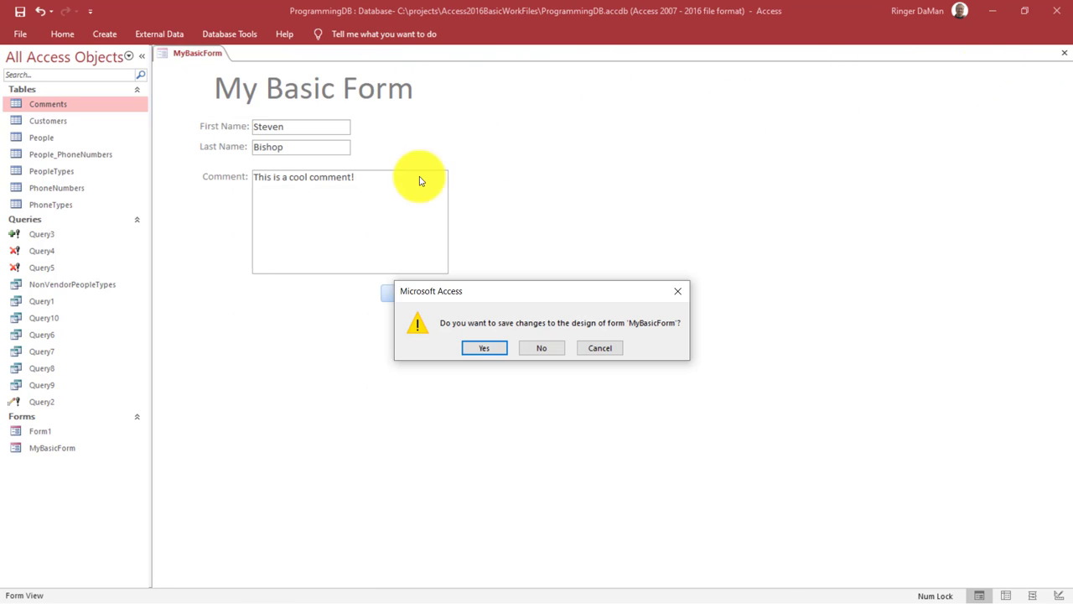
click(485, 347)
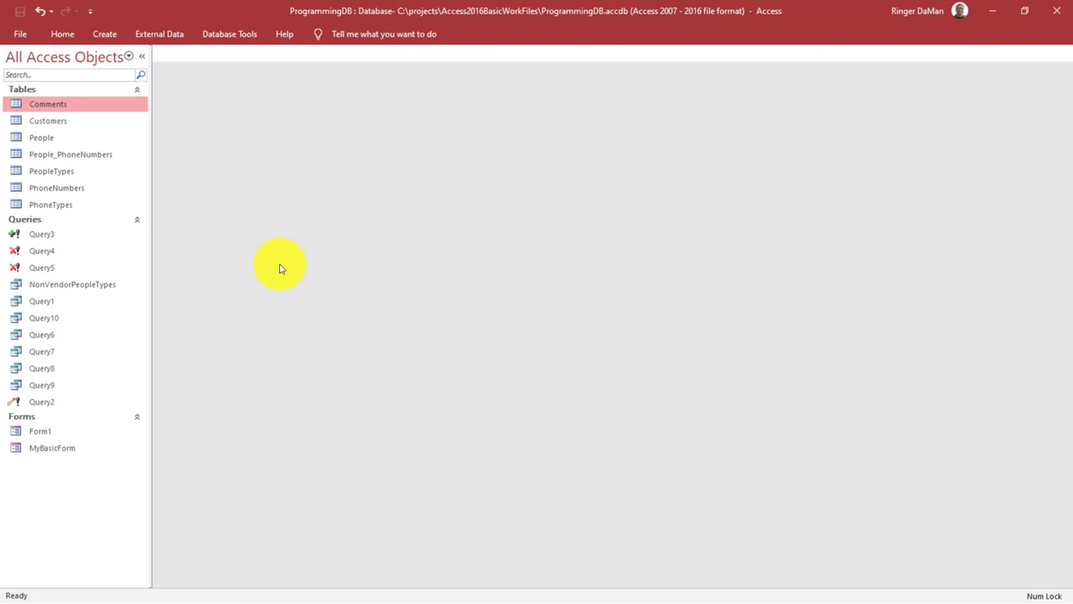
double_click(57, 107)
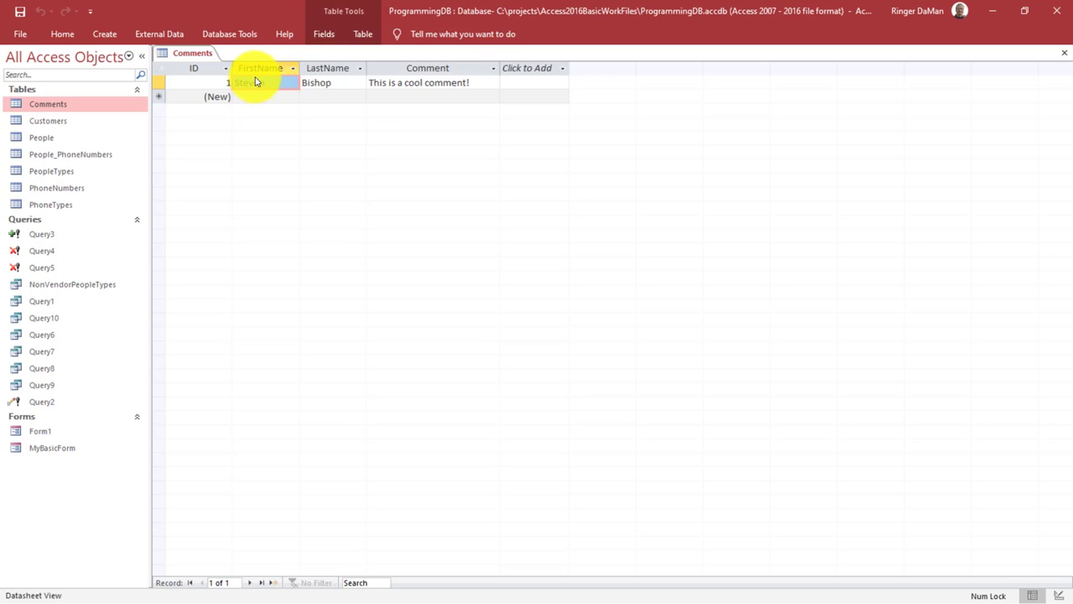
click(156, 82)
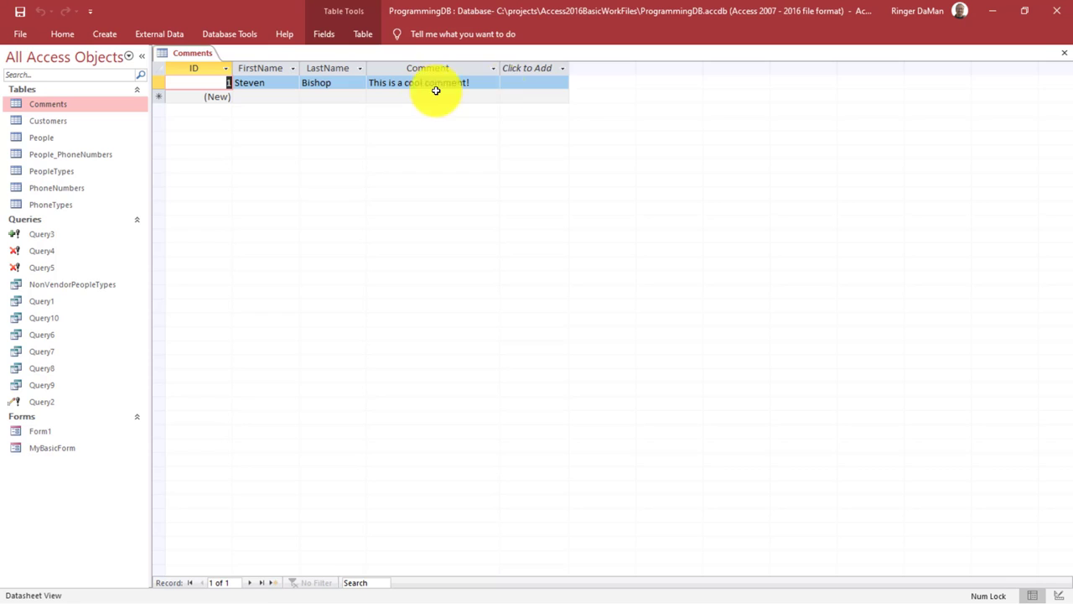
Open MyBasicForm in Design View from the navigation pane
click(64, 451)
right_click(74, 448)
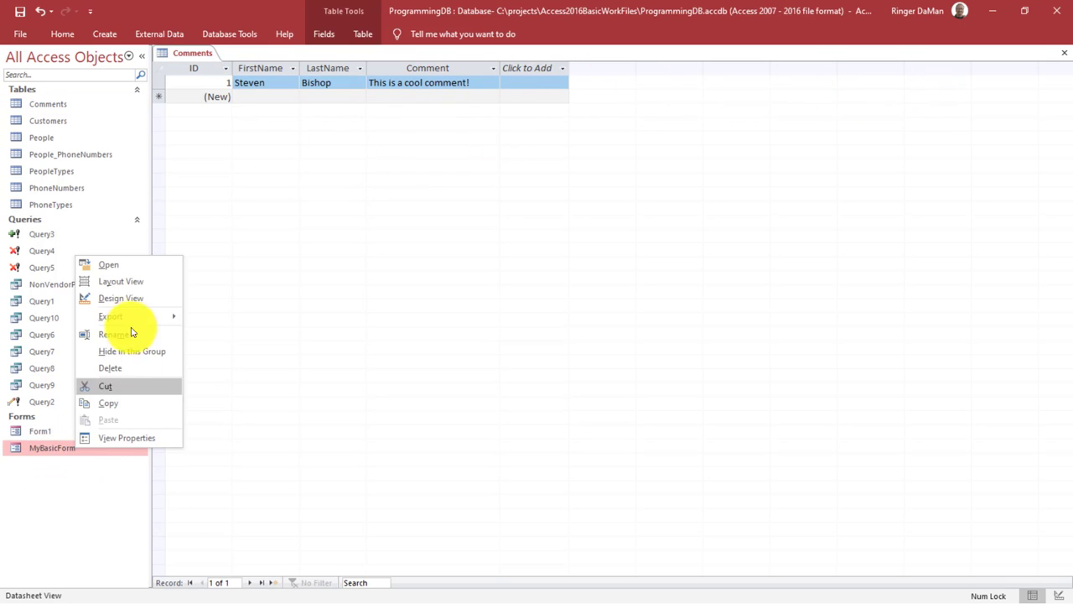
click(139, 298)
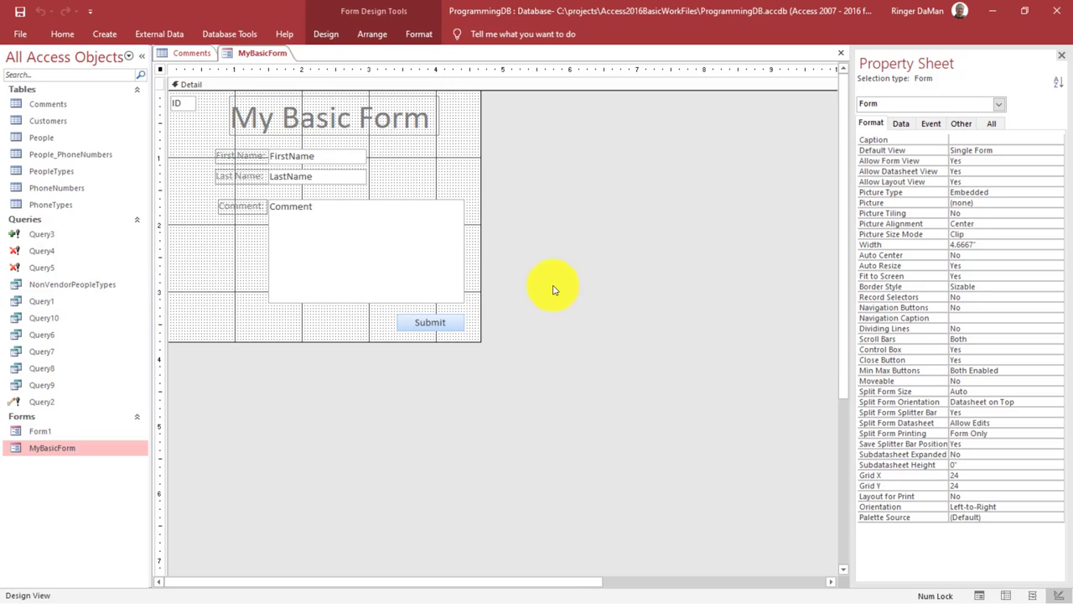
Switch MyBasicForm to Form View and back to Design View, then bring the Comments table forward
right_click(263, 55)
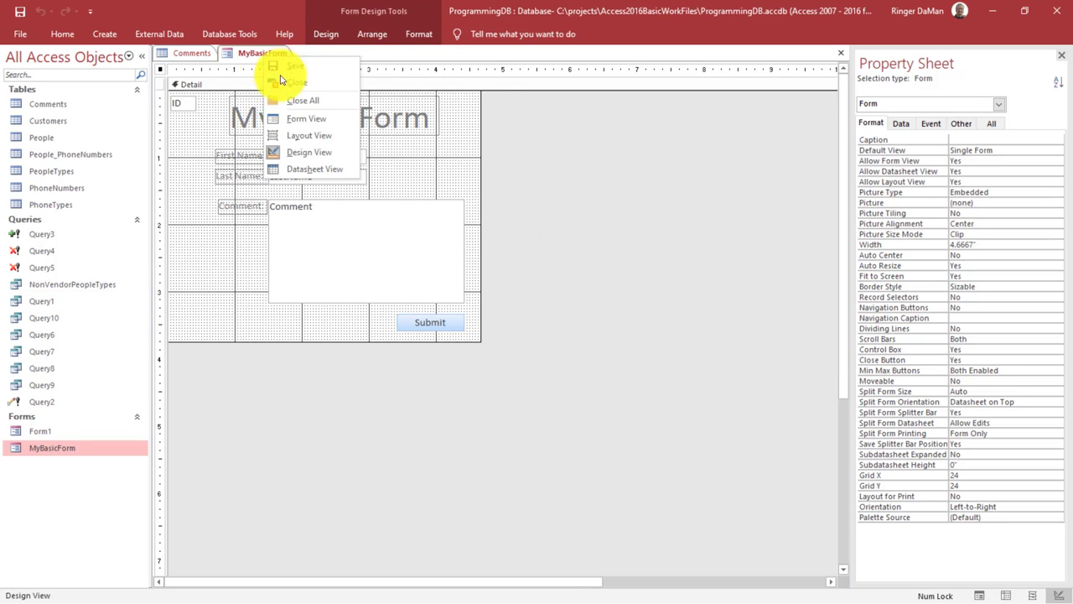
click(307, 125)
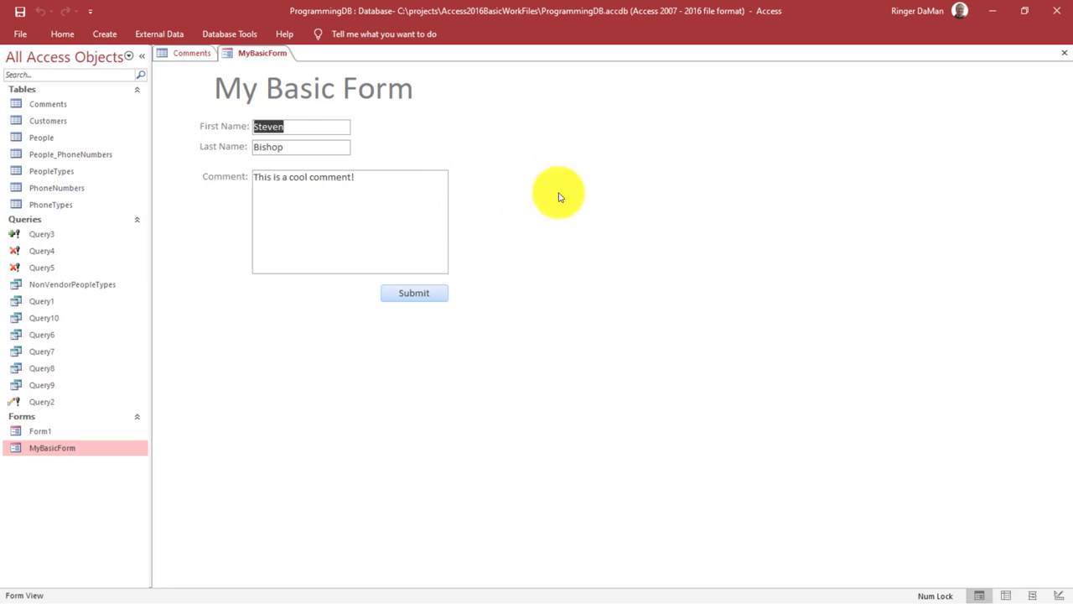
right_click(277, 64)
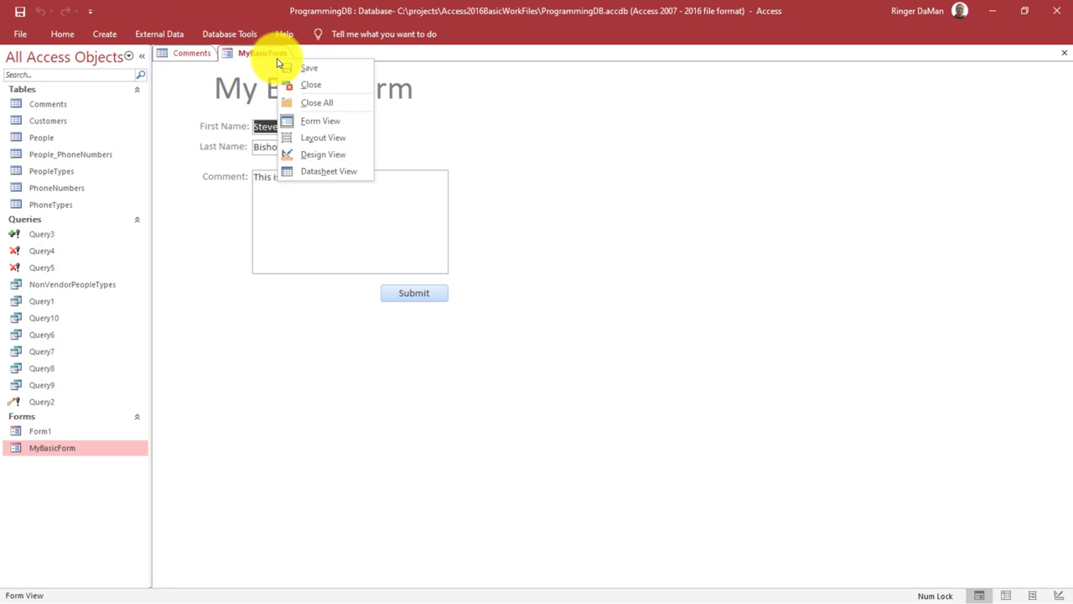
click(325, 154)
click(190, 55)
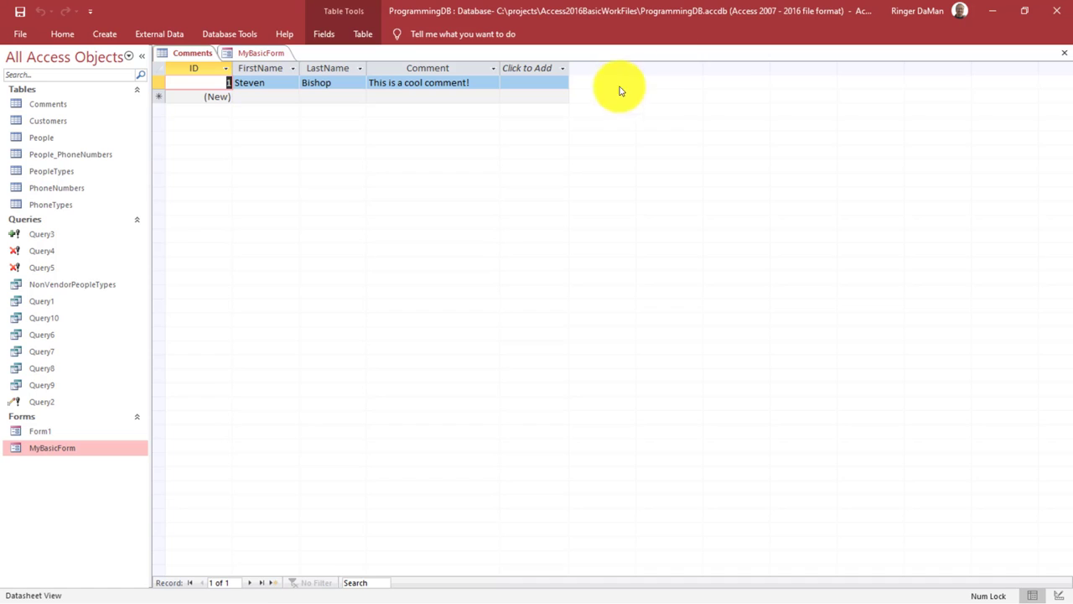
Close Comments, set MyBasicForm's Navigation Buttons property to Yes, and view it in Form View
click(1066, 53)
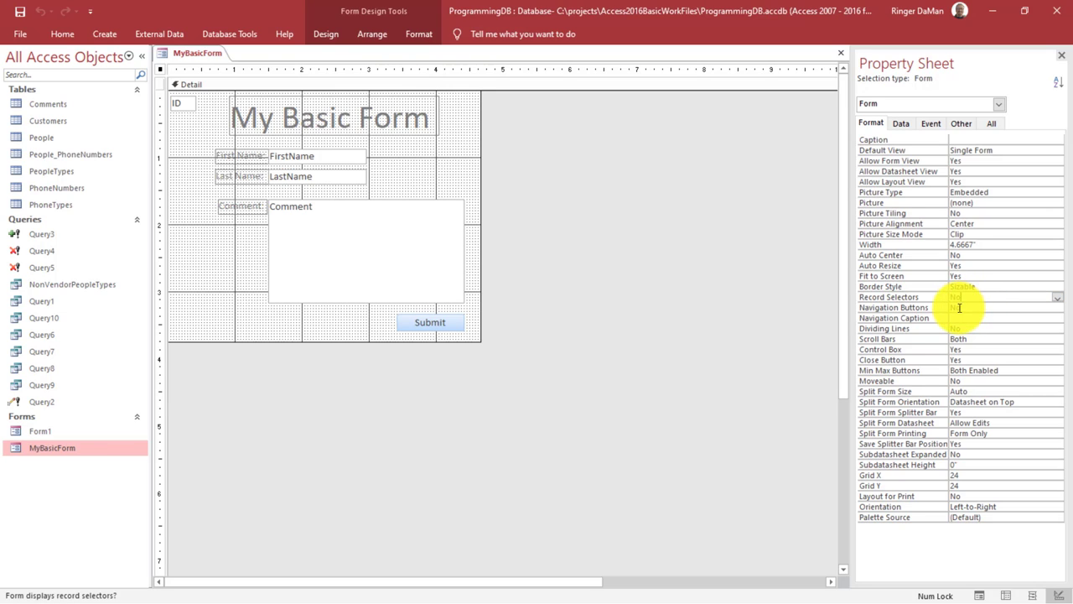
click(963, 307)
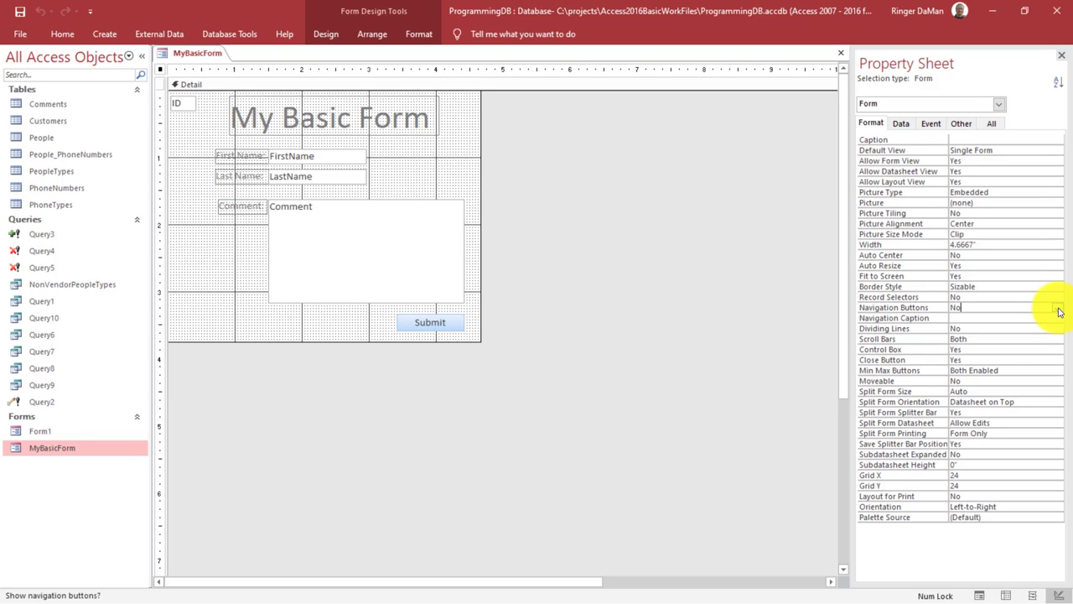
click(1058, 308)
click(1039, 319)
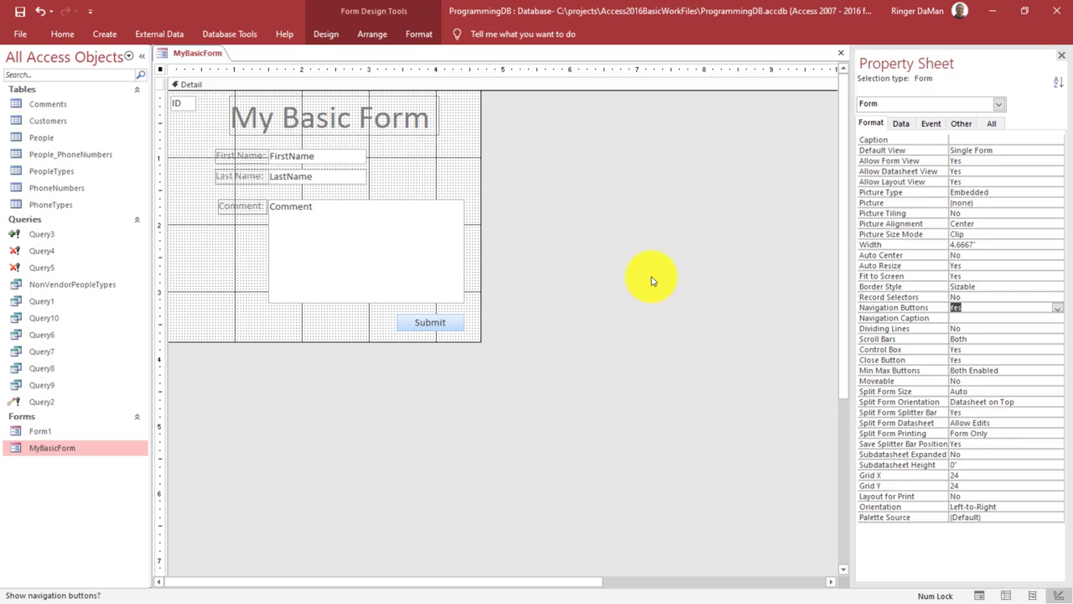
right_click(206, 53)
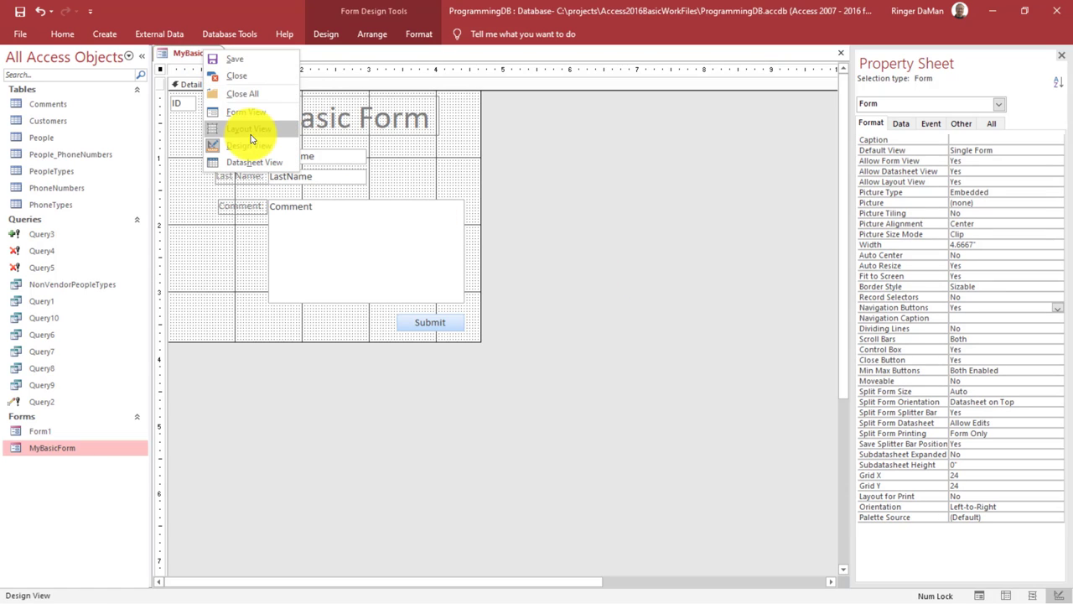
click(246, 111)
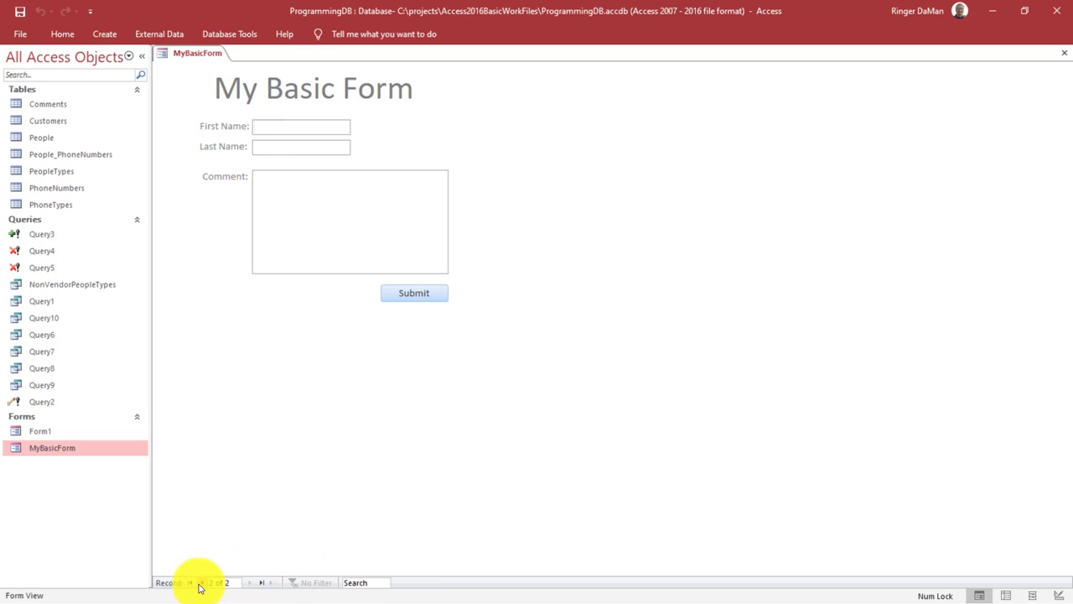
Enter a second record with a first name, last name and comment 'Hi there!', then close the form, saving it
click(201, 581)
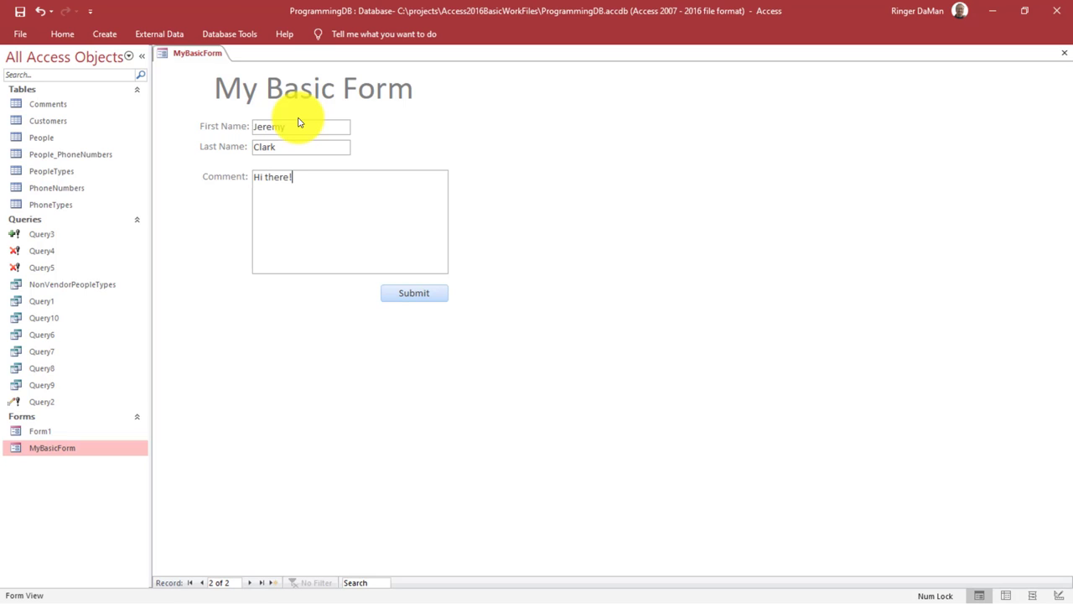
key(Tab)
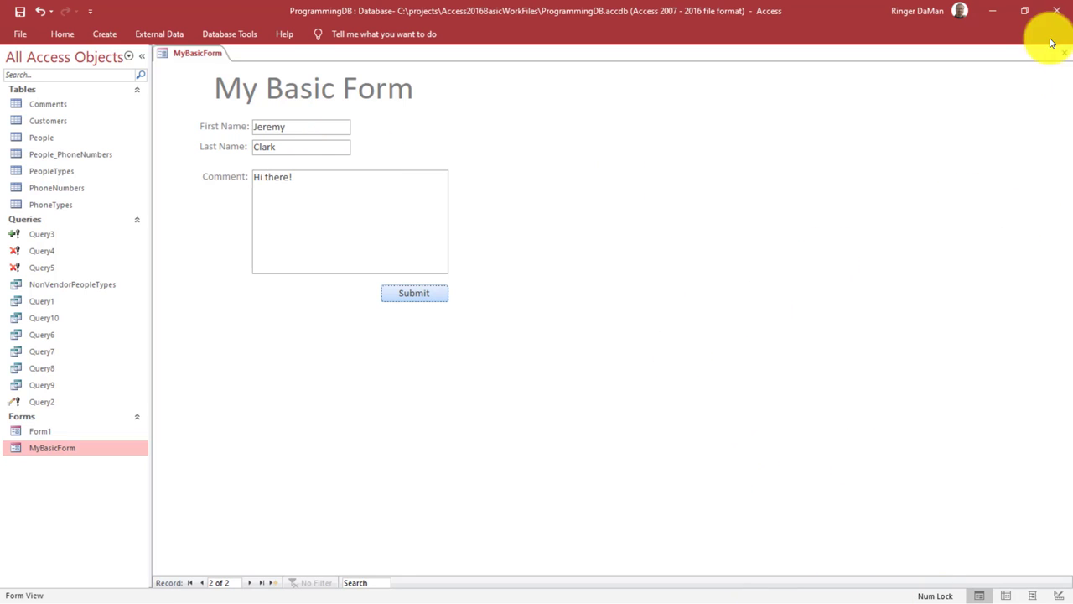
click(1065, 54)
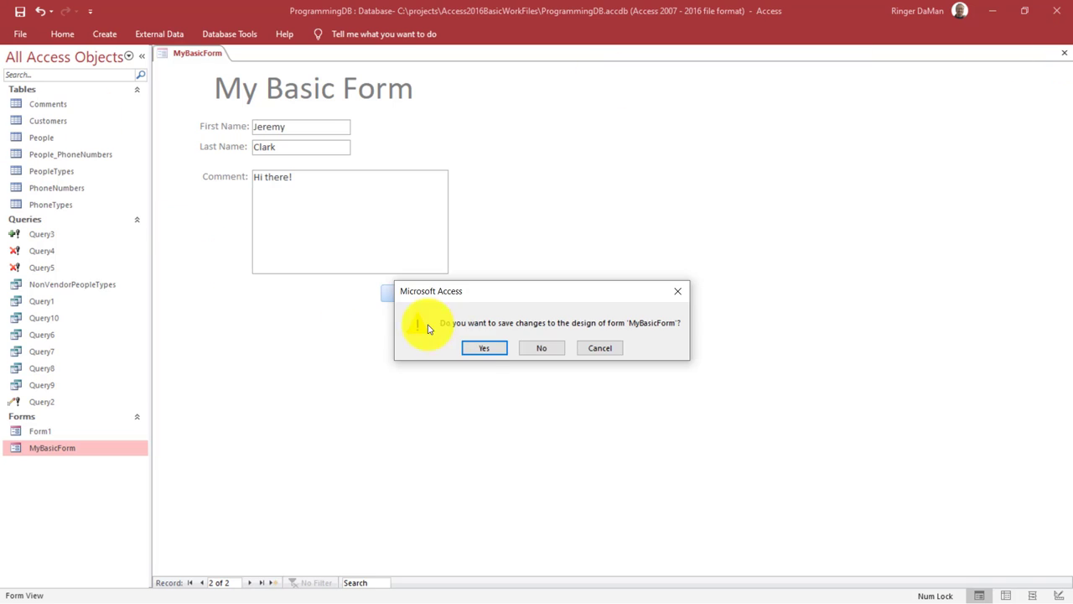
click(484, 348)
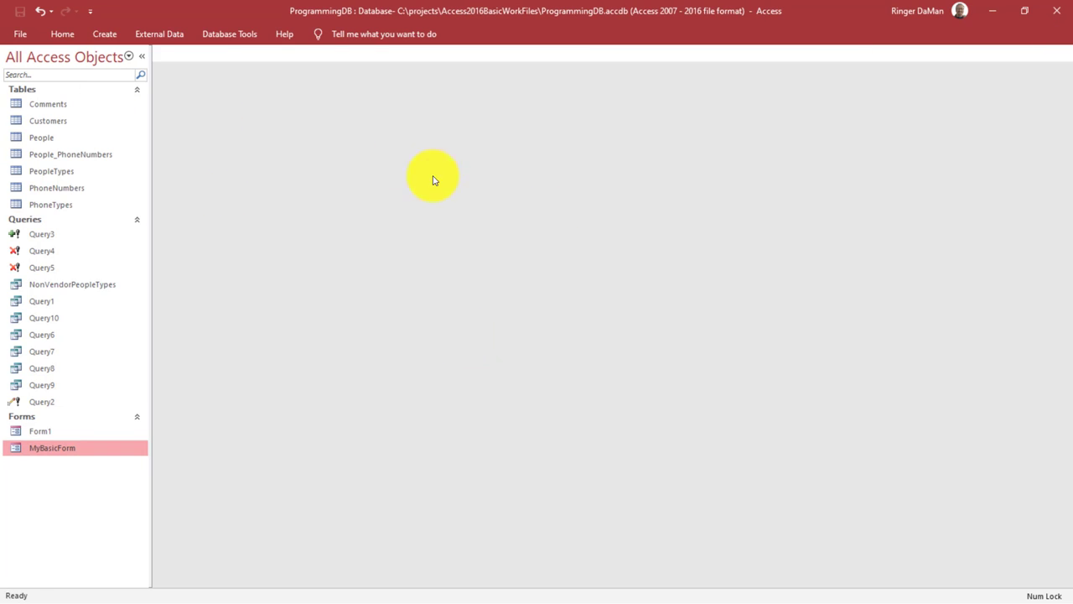
double_click(61, 103)
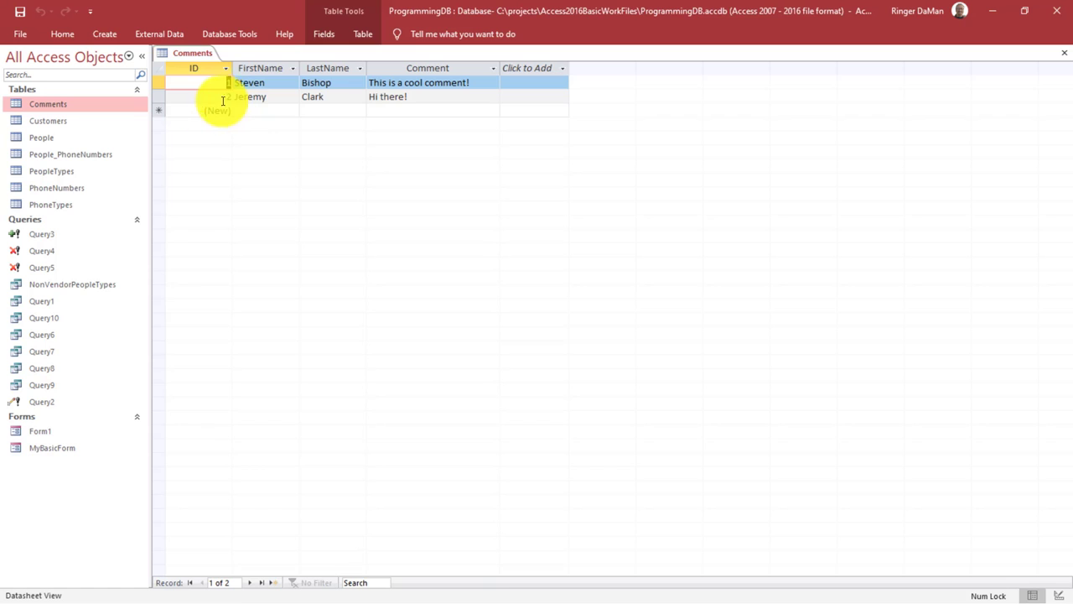
click(262, 96)
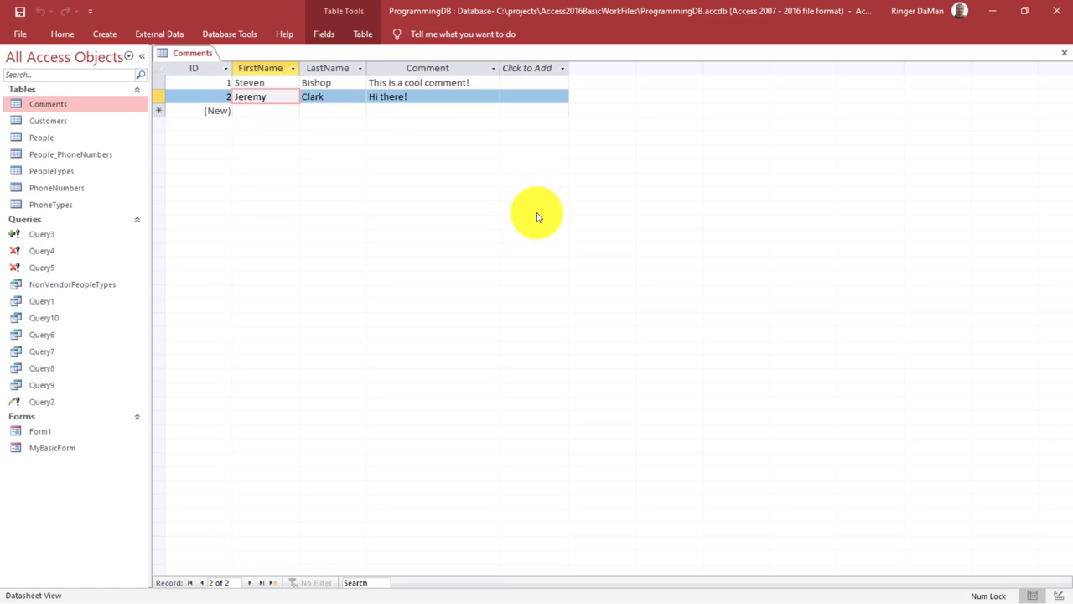
click(1061, 50)
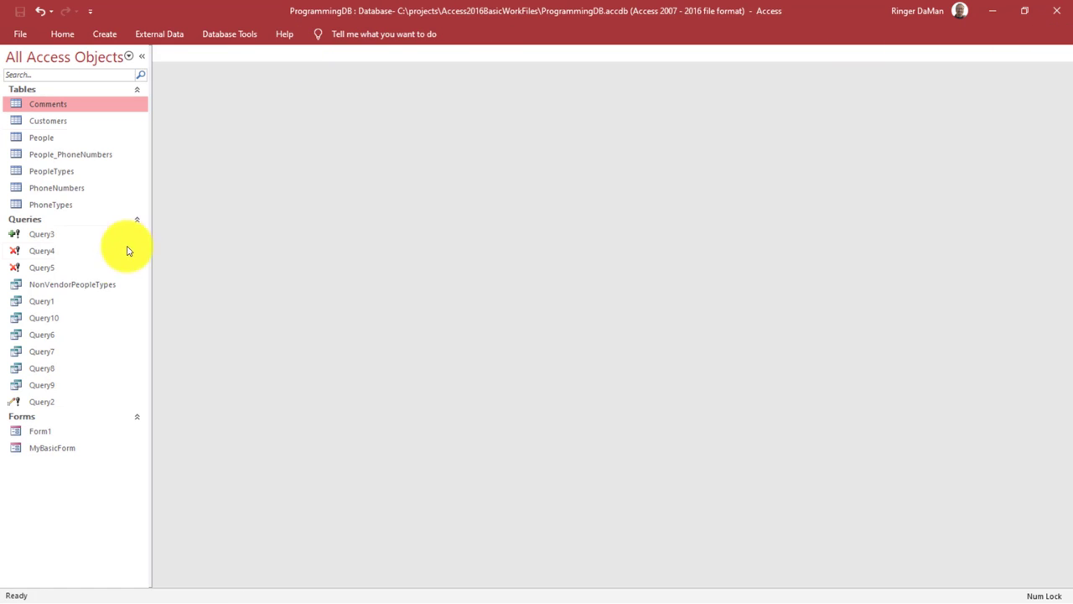
double_click(46, 448)
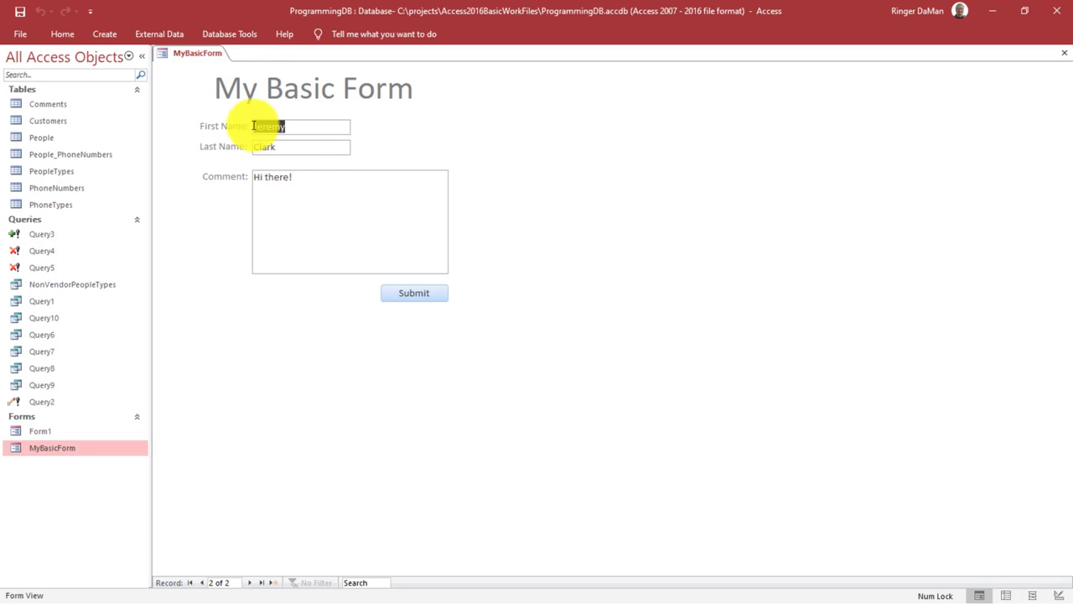
click(333, 204)
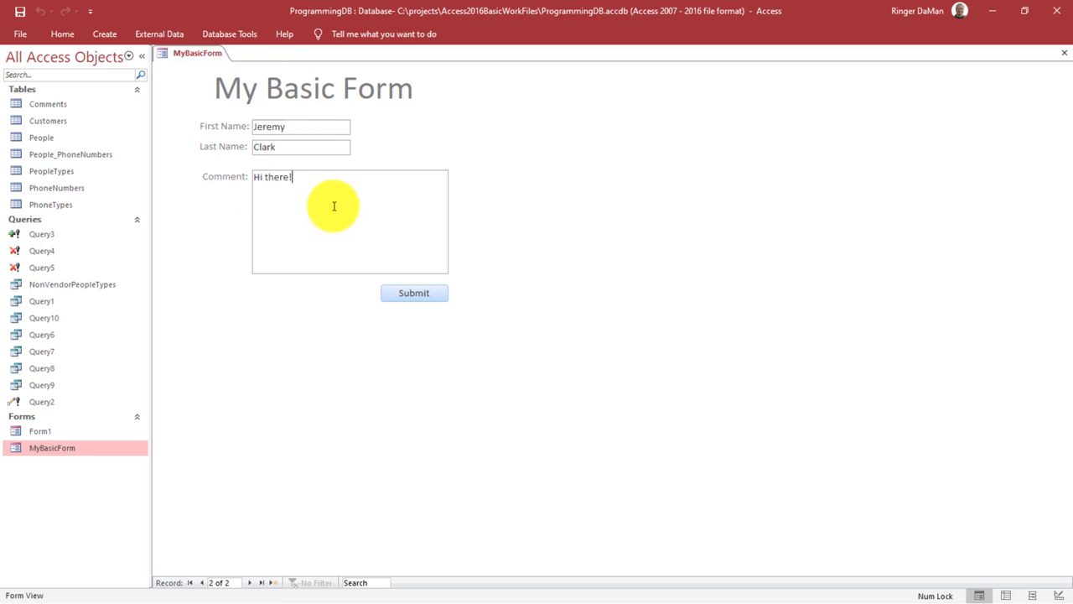
click(199, 582)
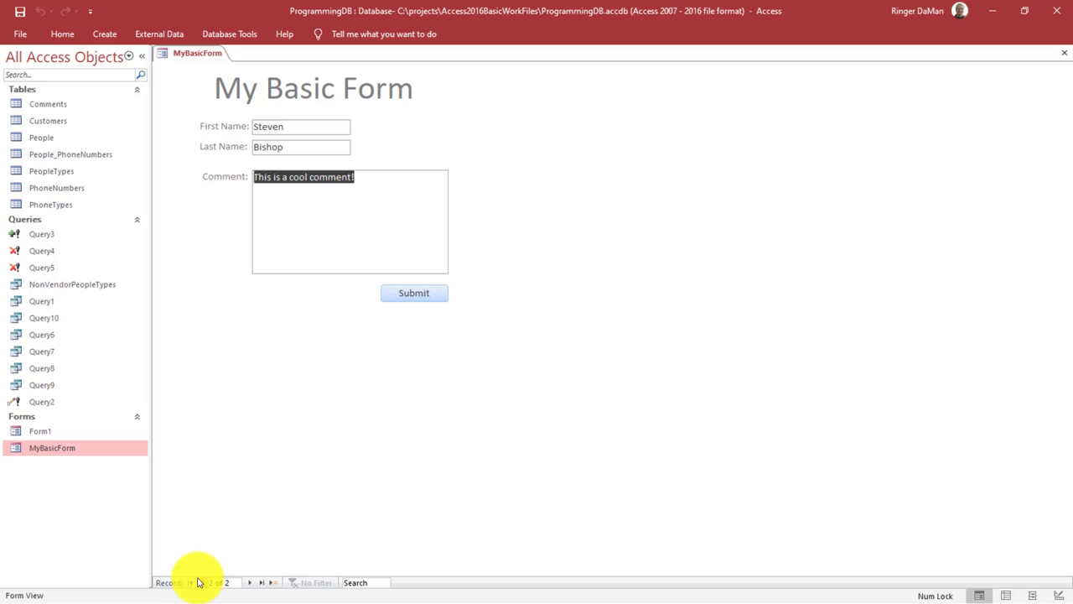
click(248, 582)
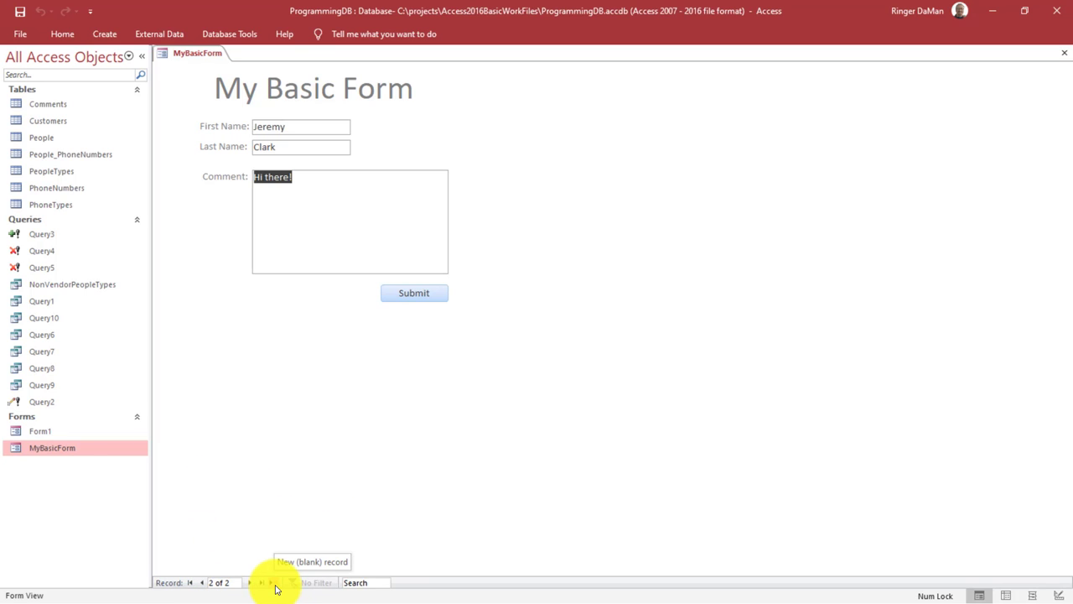
click(272, 583)
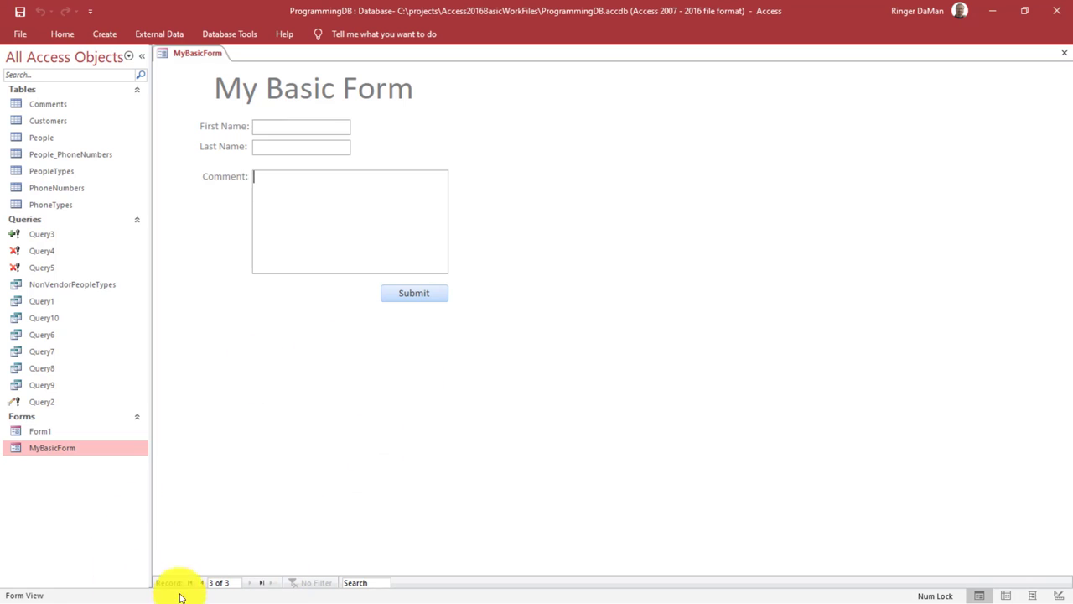
click(311, 125)
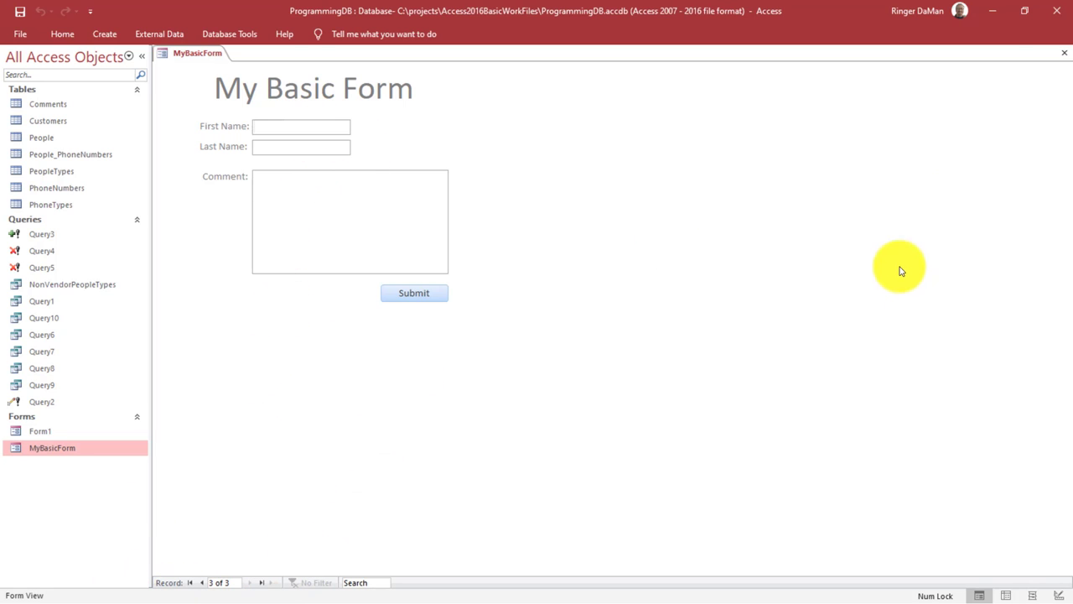
click(1064, 52)
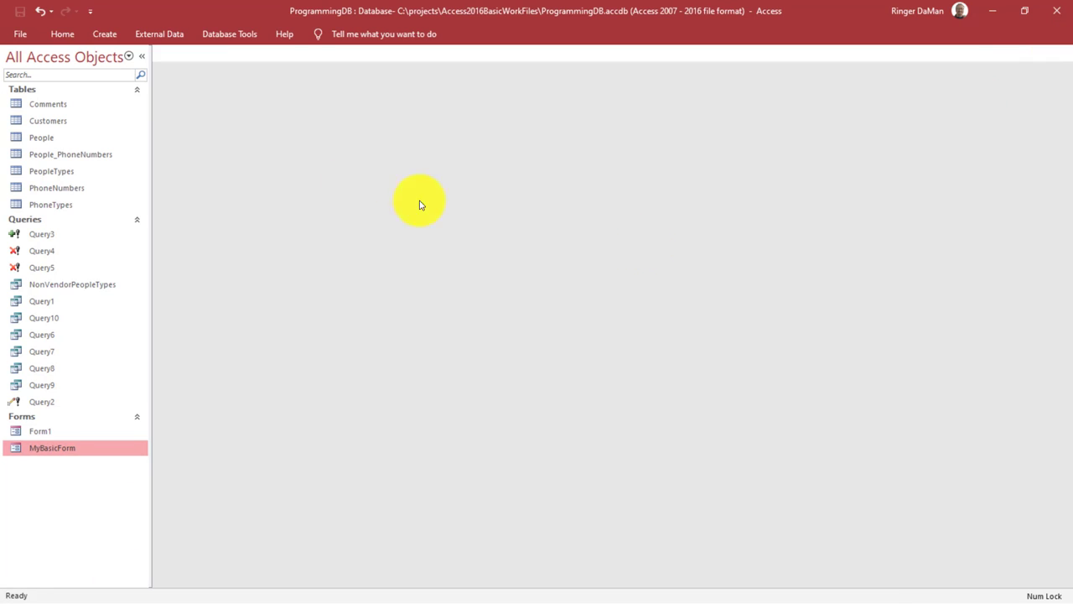
Check the Comments table, then open MyBasicForm in Design View and extend the Detail section to 4.125"
double_click(62, 106)
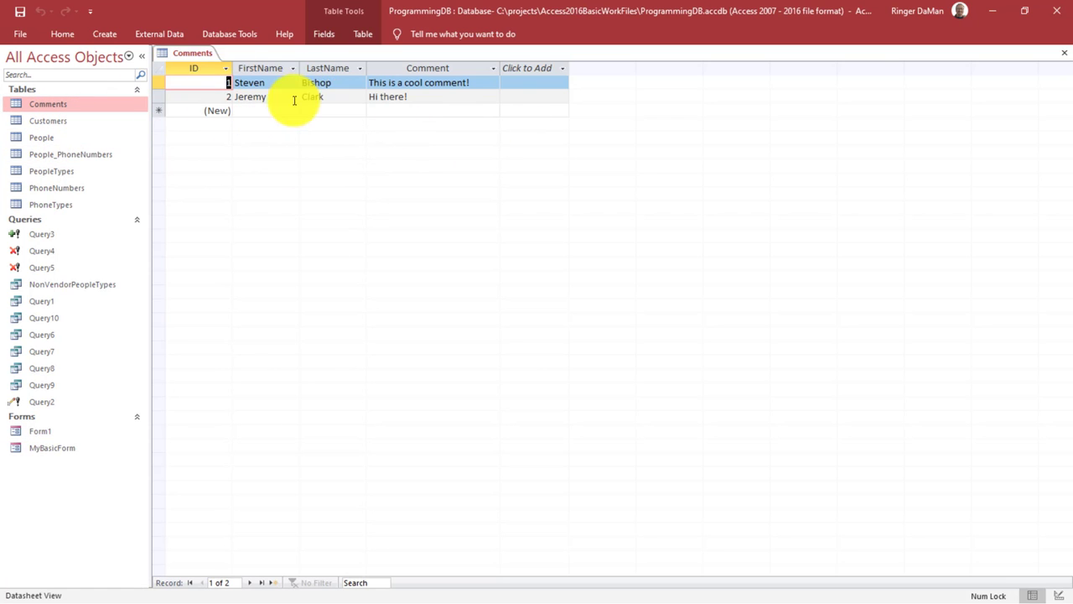
click(1061, 54)
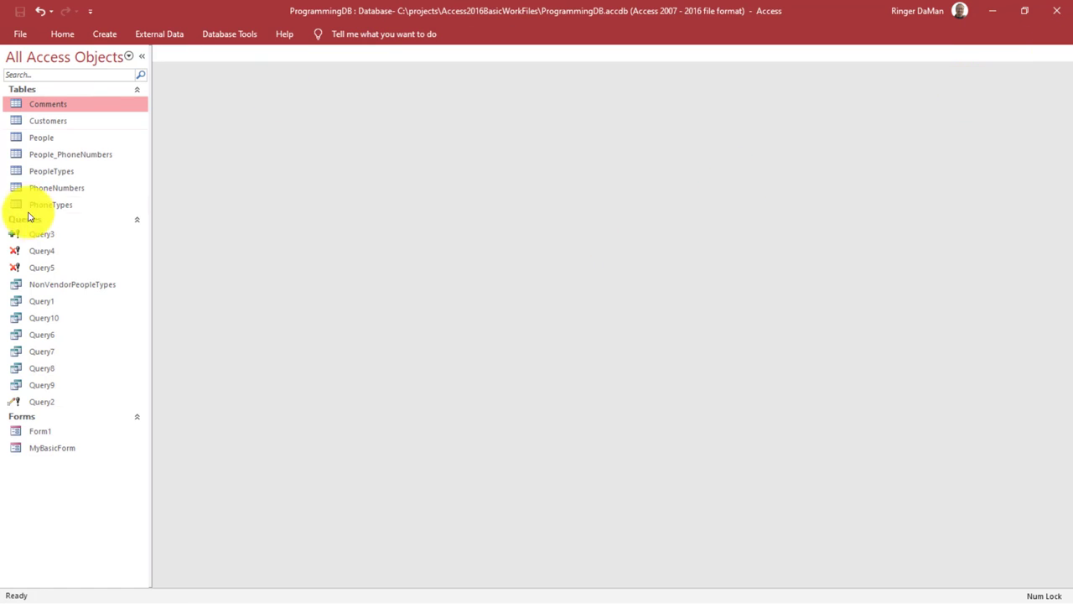
right_click(71, 450)
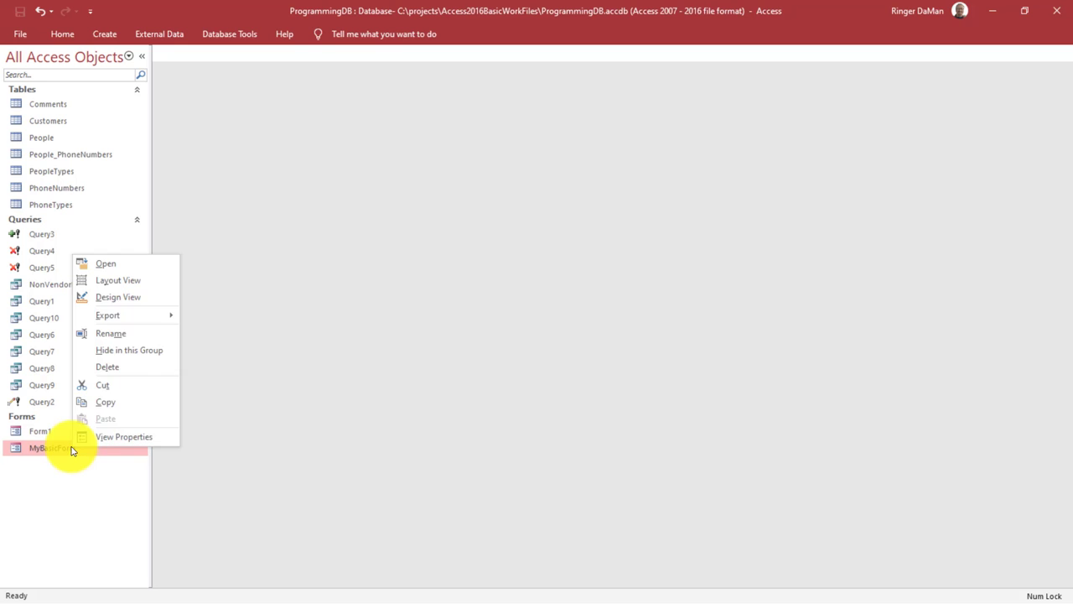
click(126, 296)
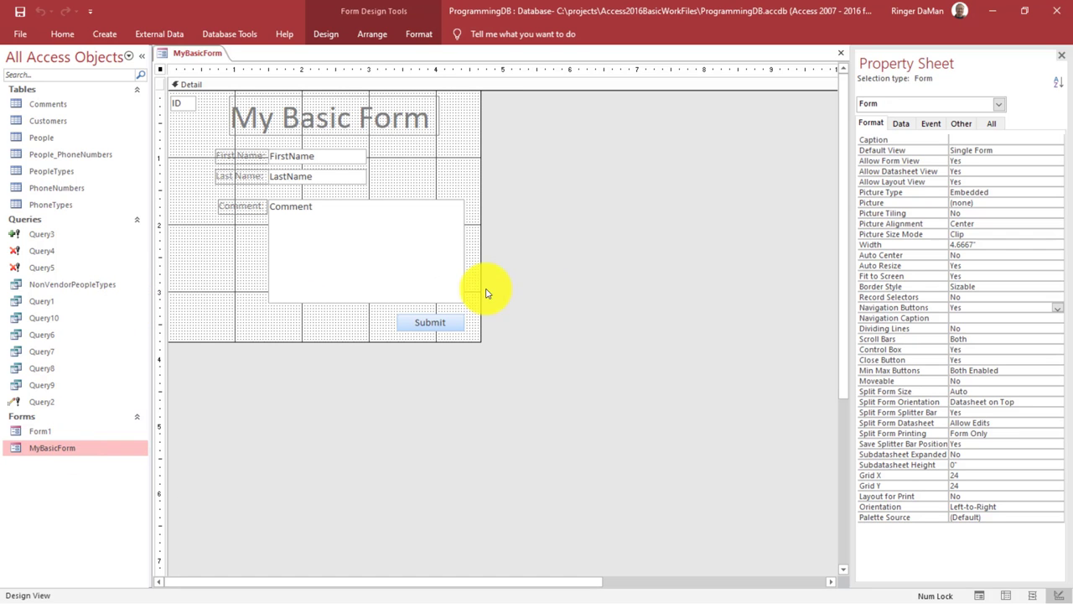
drag(327, 342, 318, 366)
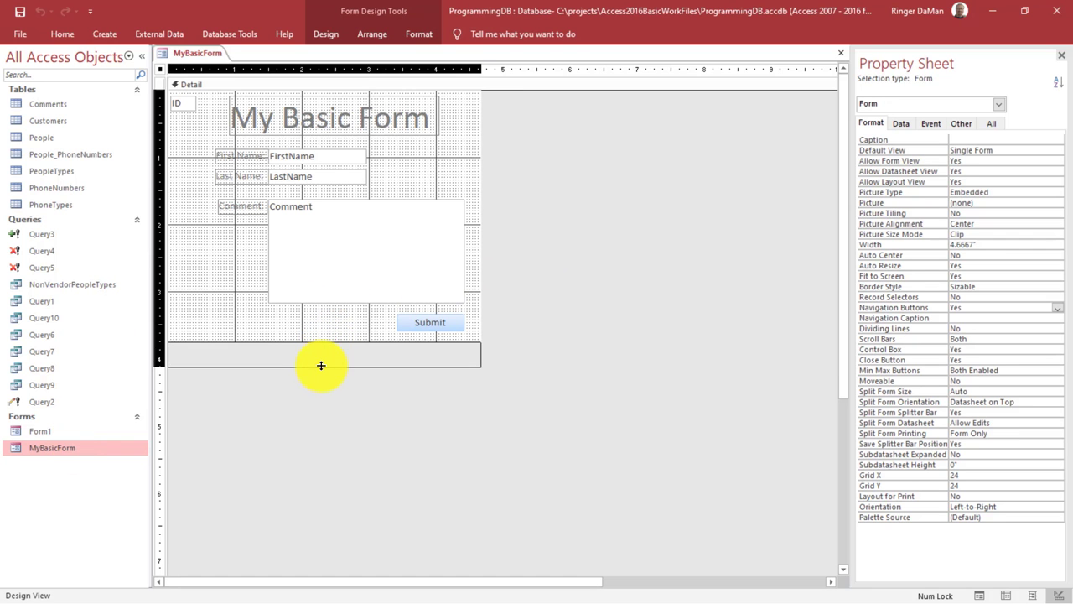
Hide the Submit button on the finished form via its Visible property, then reselect the Detail section
click(419, 325)
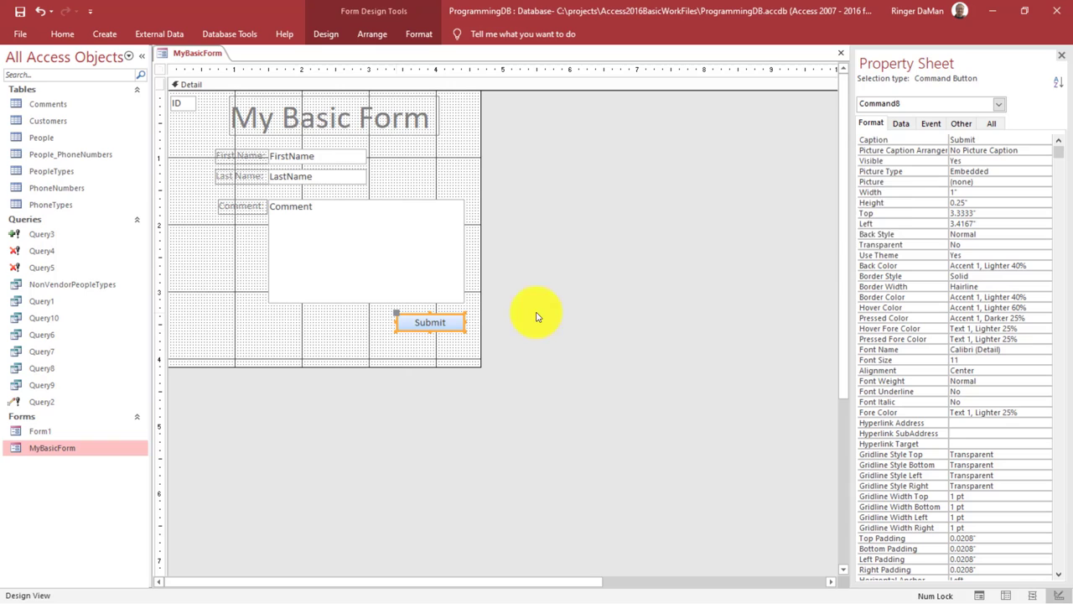
click(901, 124)
click(872, 124)
click(989, 161)
click(1046, 161)
click(972, 181)
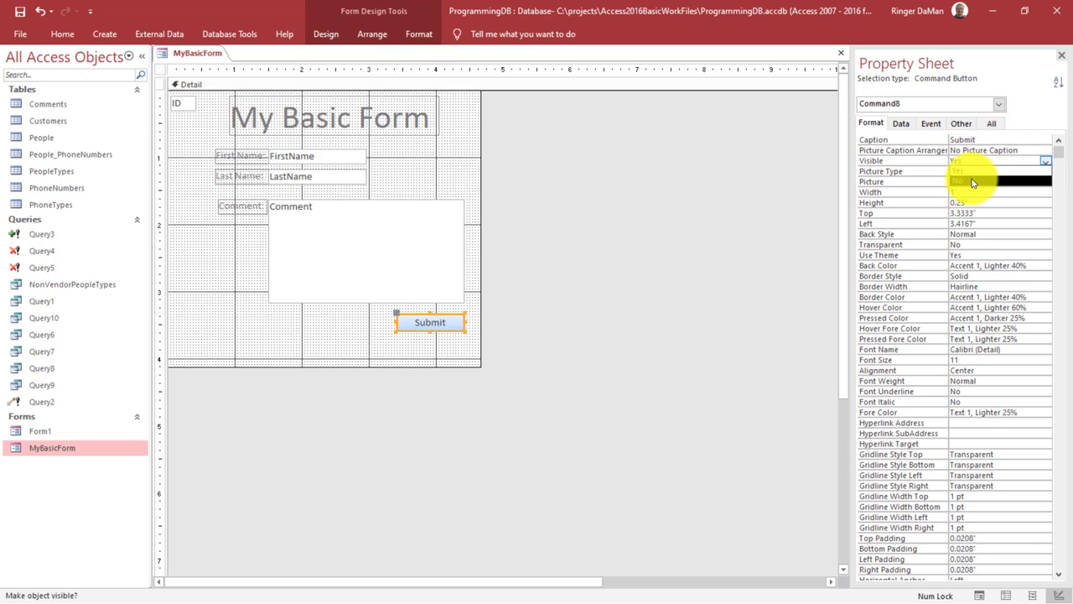
click(653, 159)
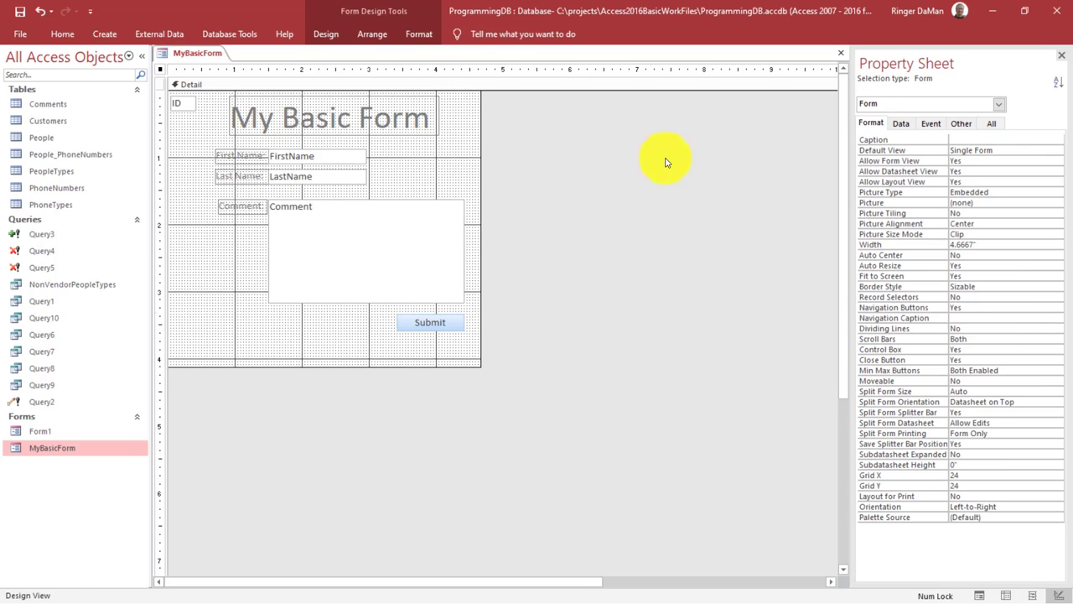
click(316, 340)
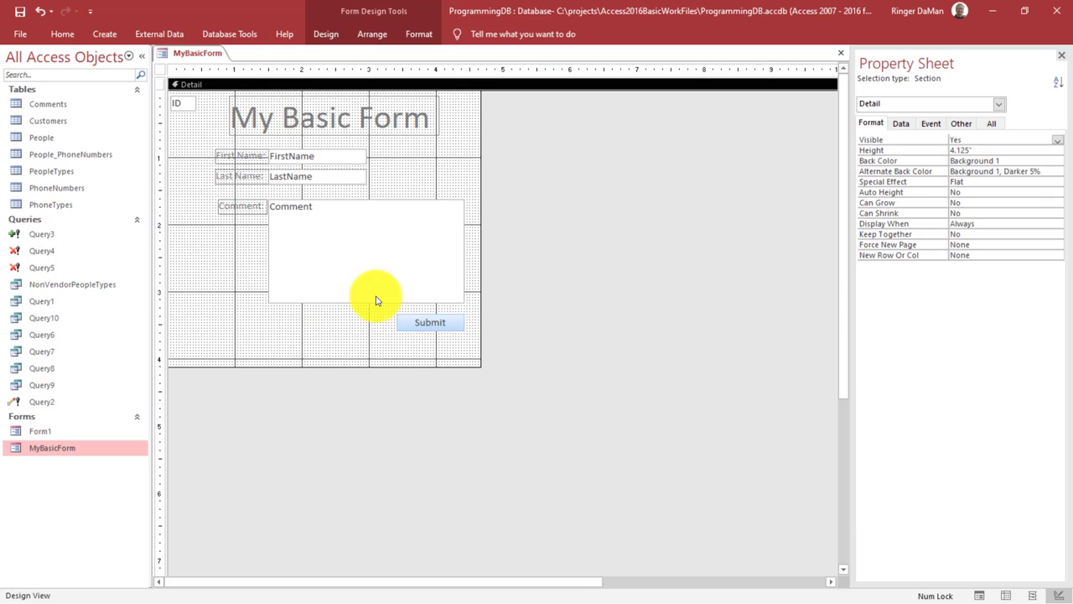
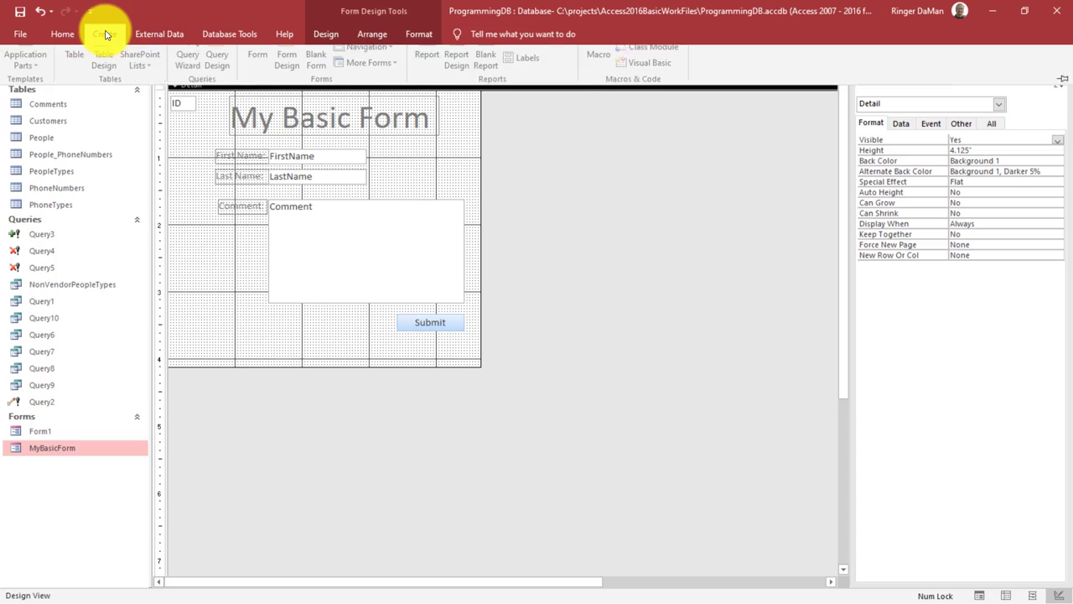
Place a new command button below the Comment box on MyBasicForm
click(426, 34)
click(329, 34)
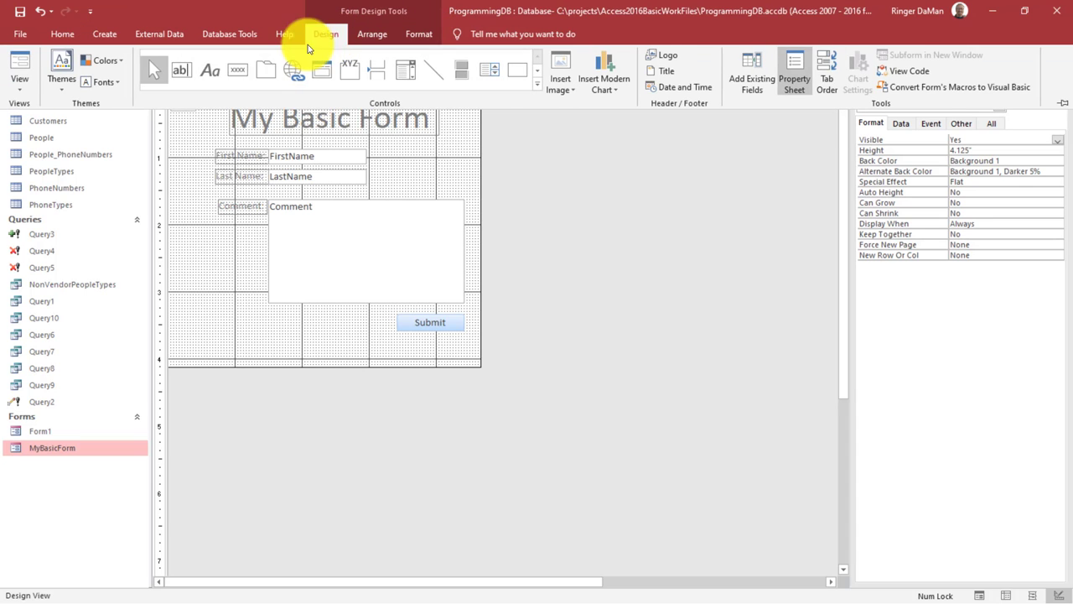
click(239, 72)
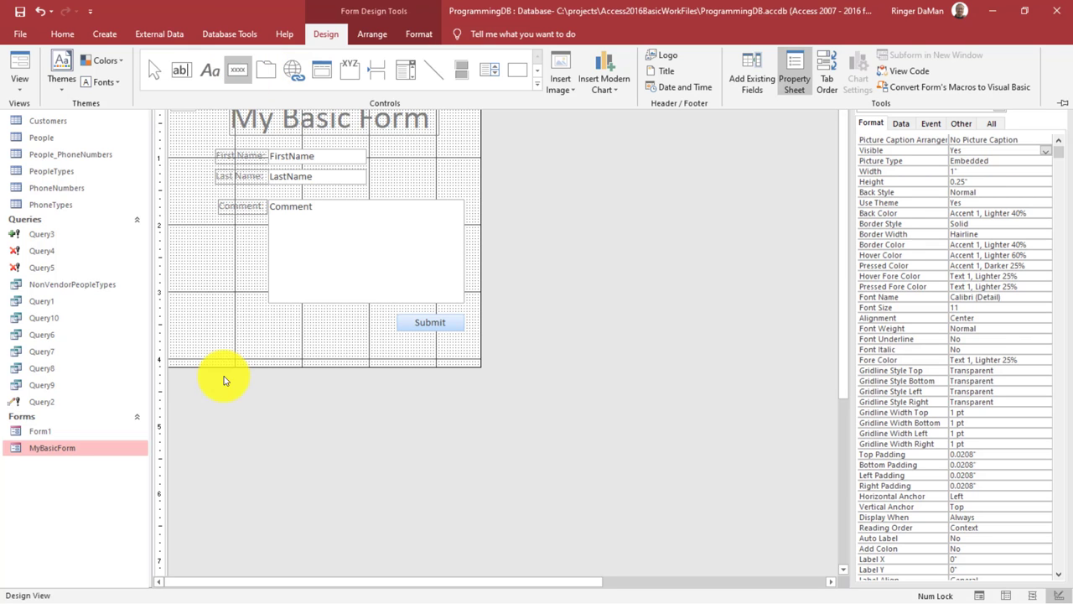
click(233, 322)
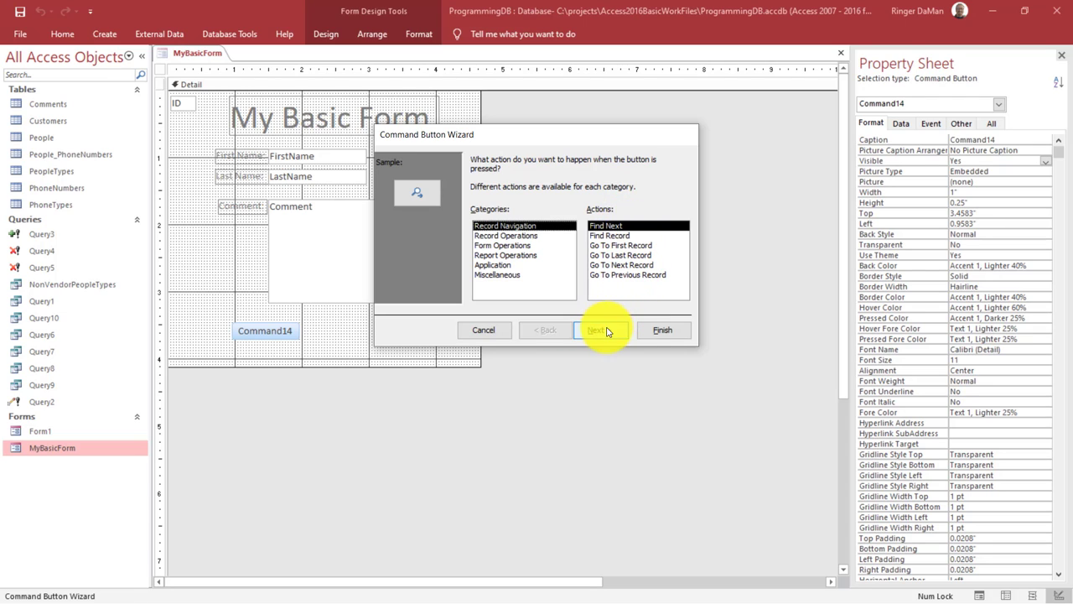
Make the button go to the next record with the 'Go To Next' picture, named NextRecord
click(633, 264)
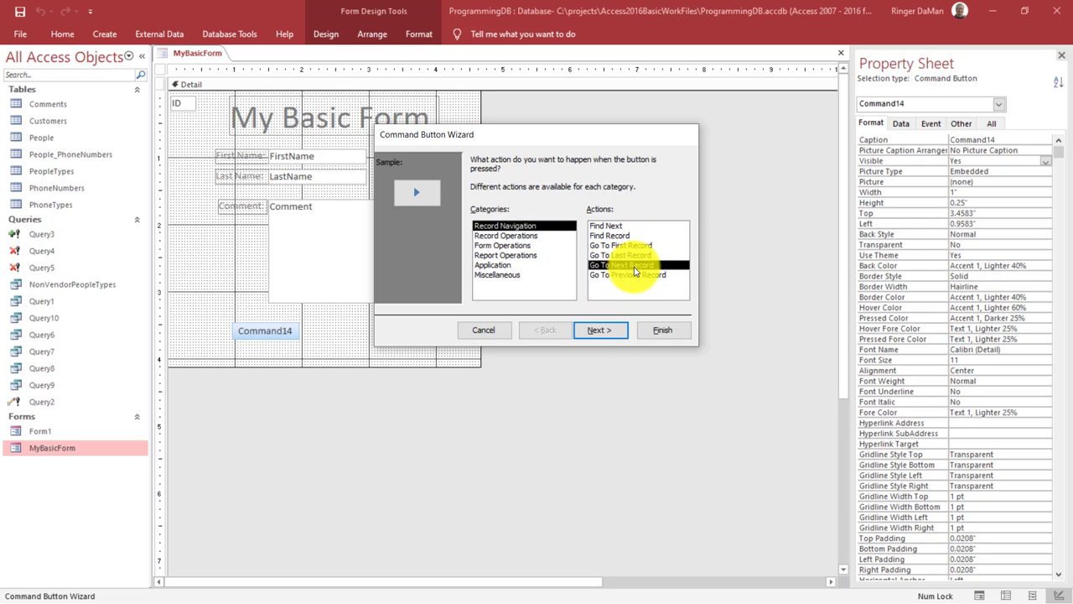
click(601, 330)
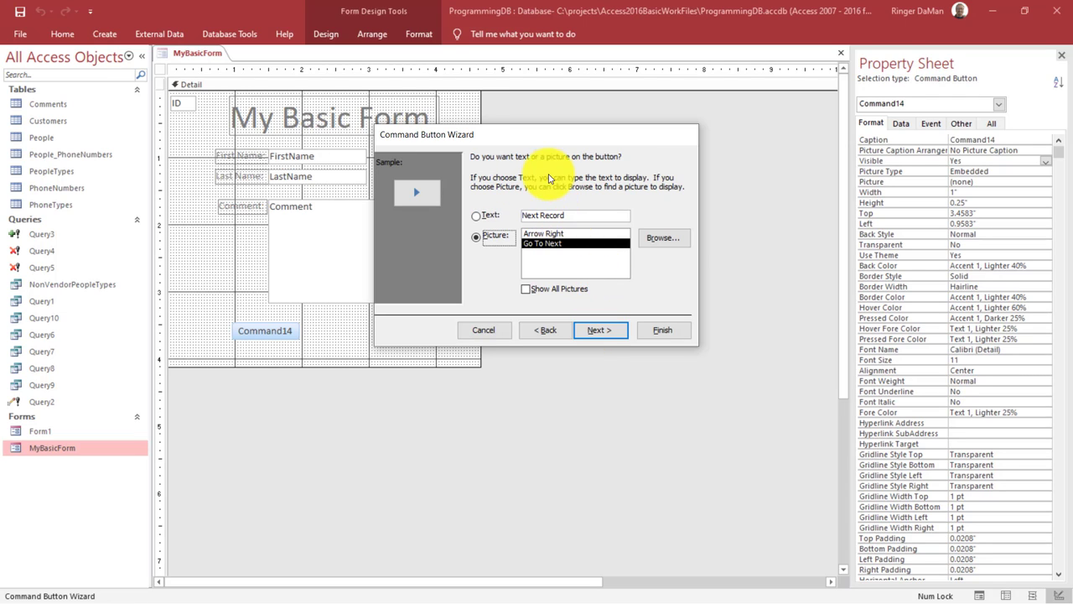
click(540, 233)
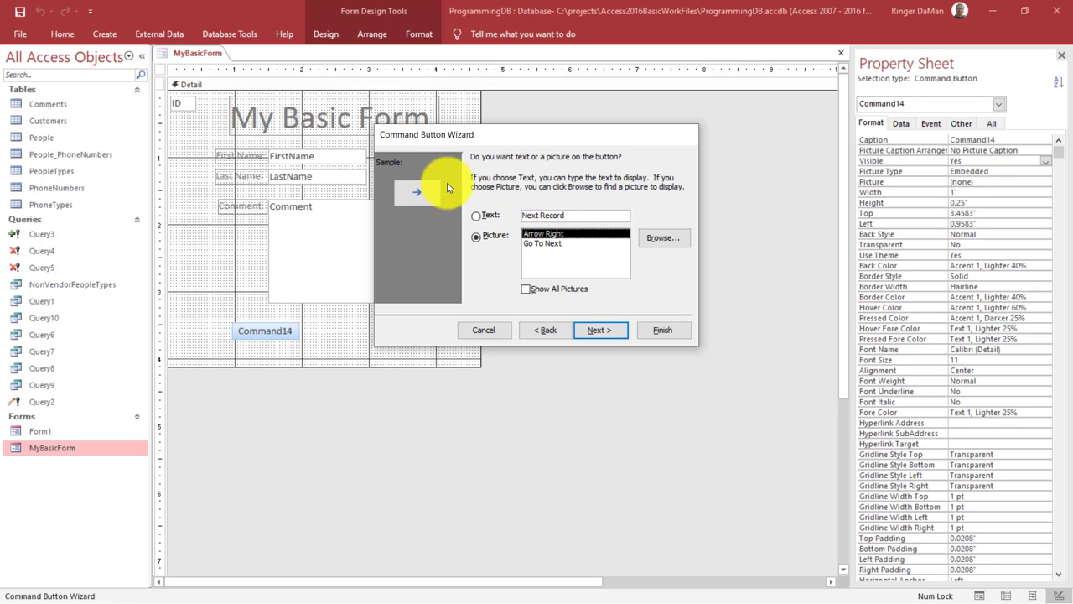
click(553, 243)
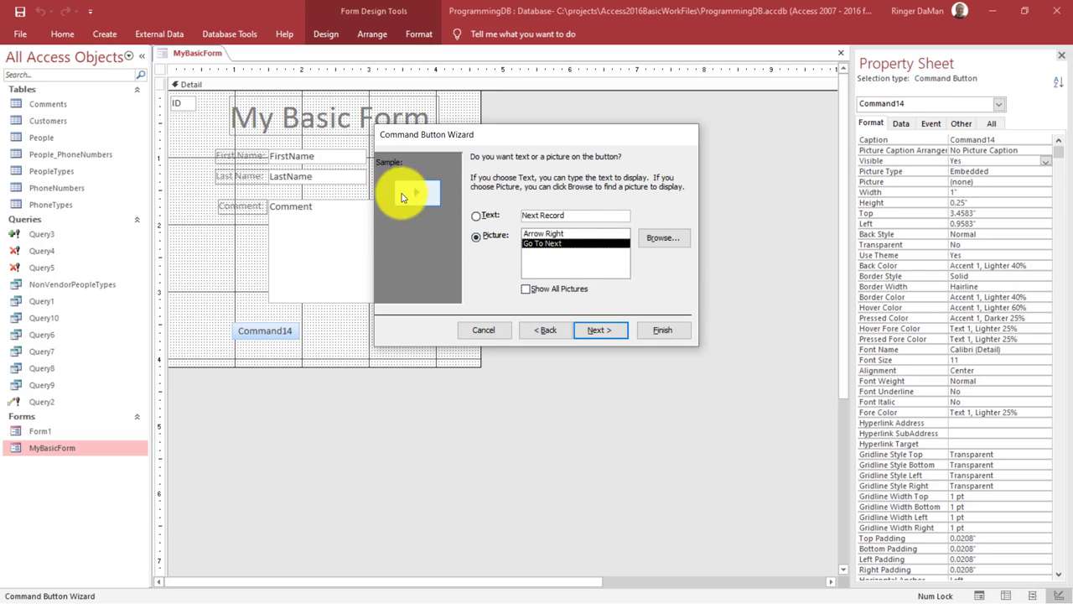
click(543, 233)
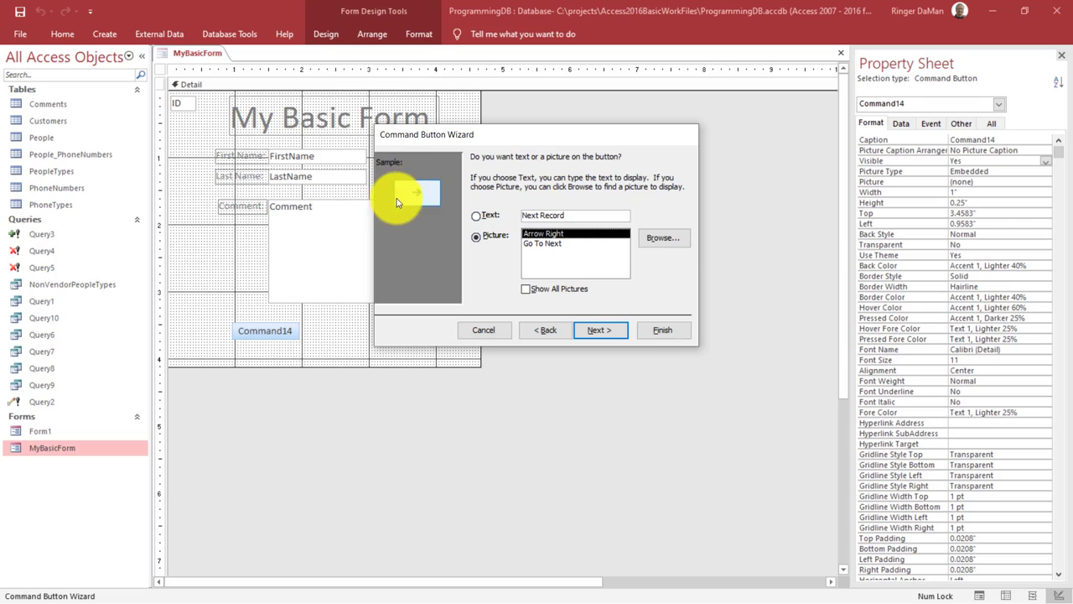
click(489, 216)
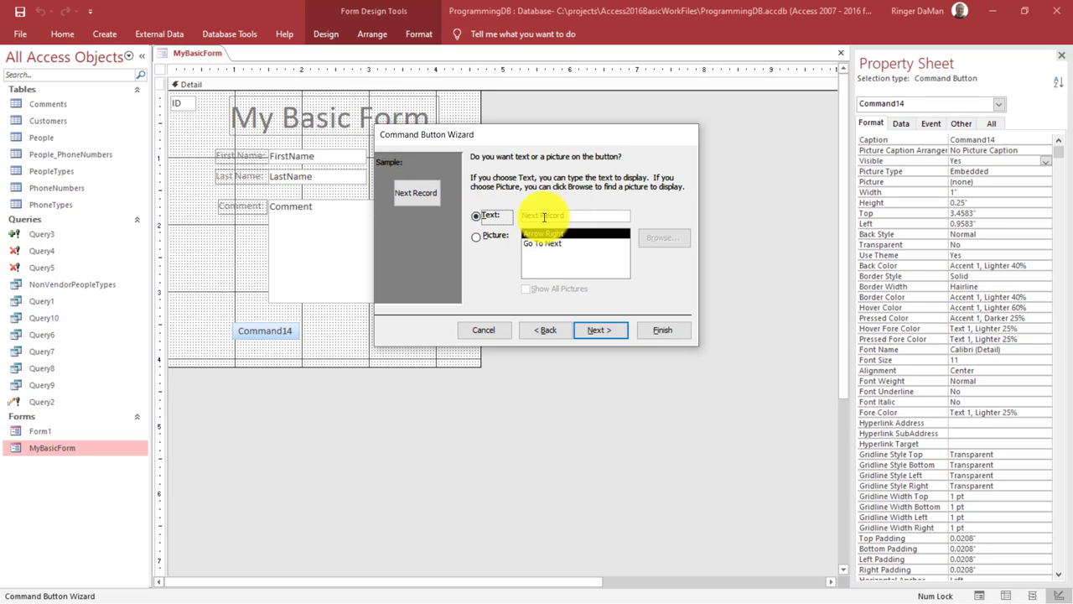
click(475, 237)
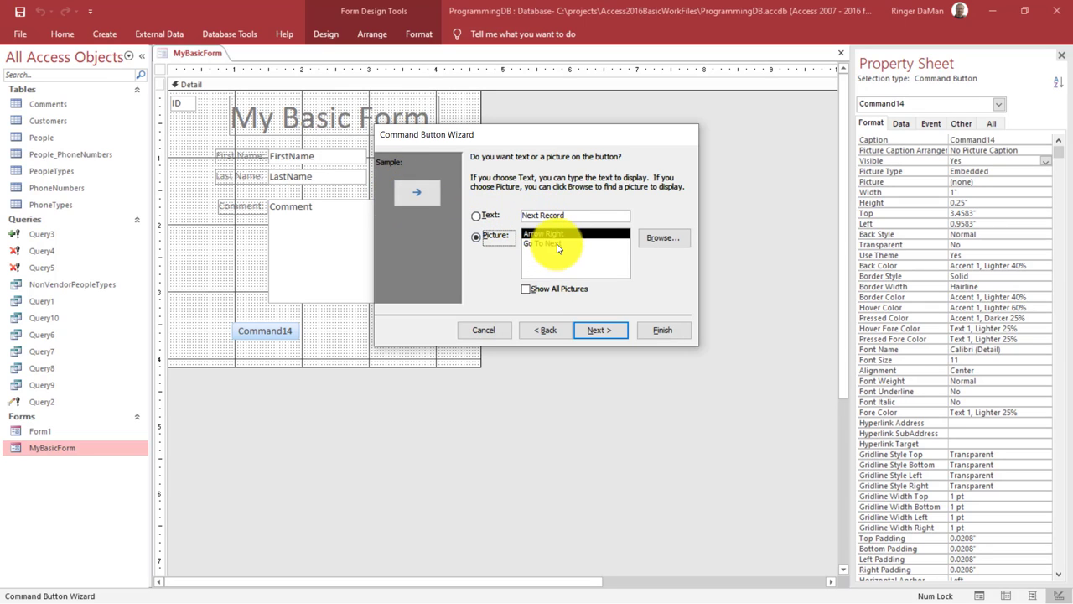
click(556, 243)
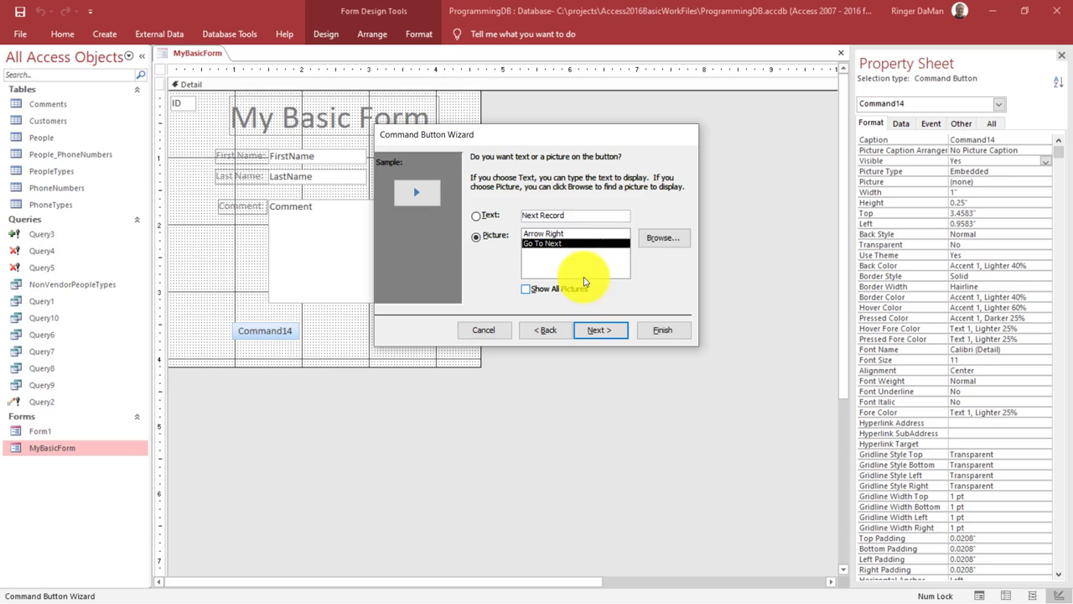
click(595, 330)
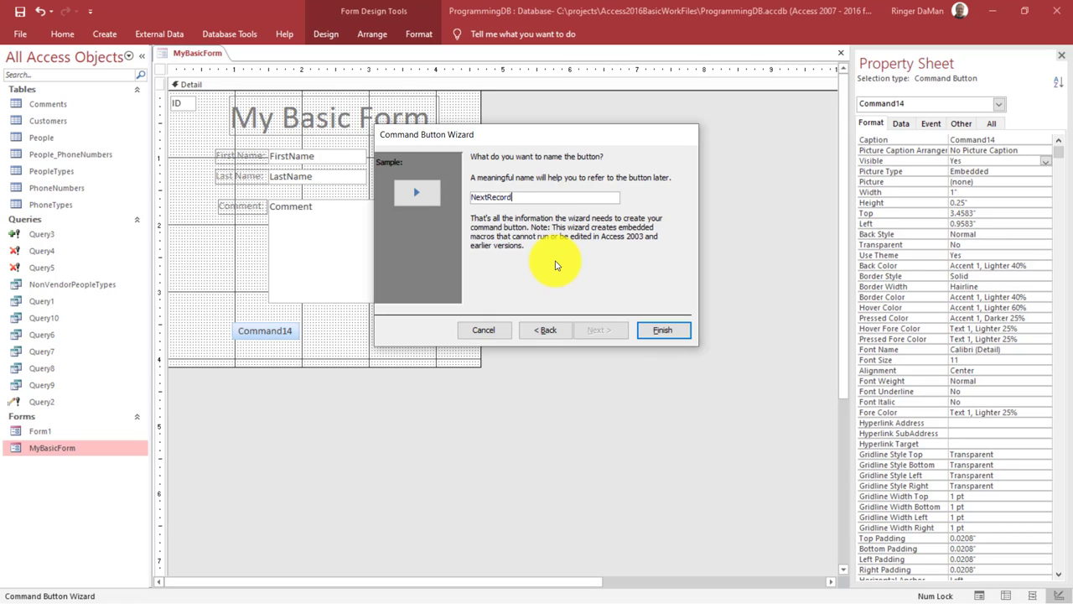
click(683, 330)
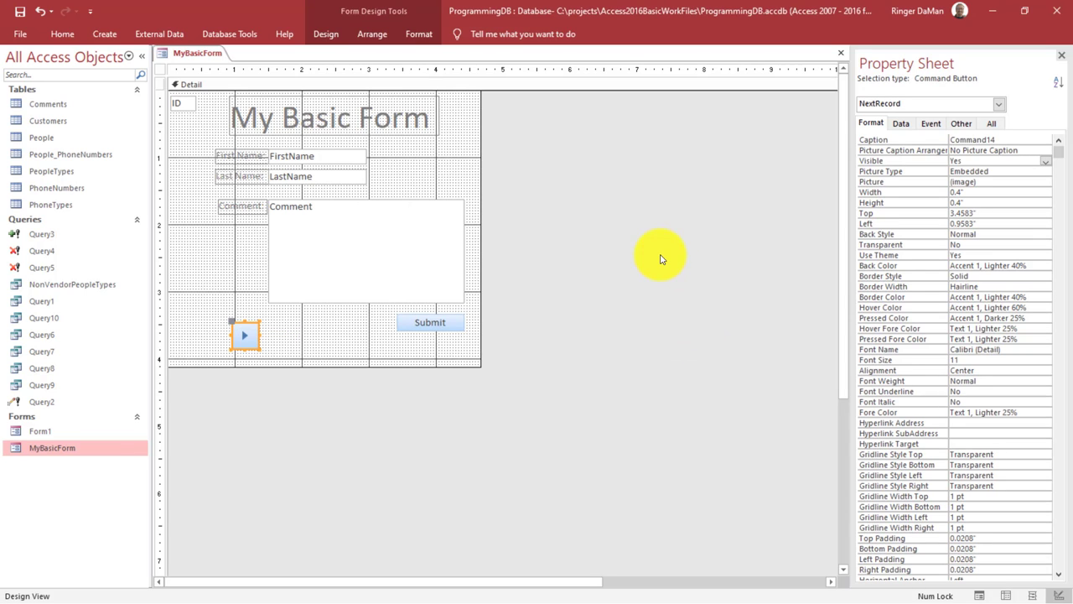
Shift NextRecord right toward Submit and place a second command button at the lower left
drag(233, 321, 315, 314)
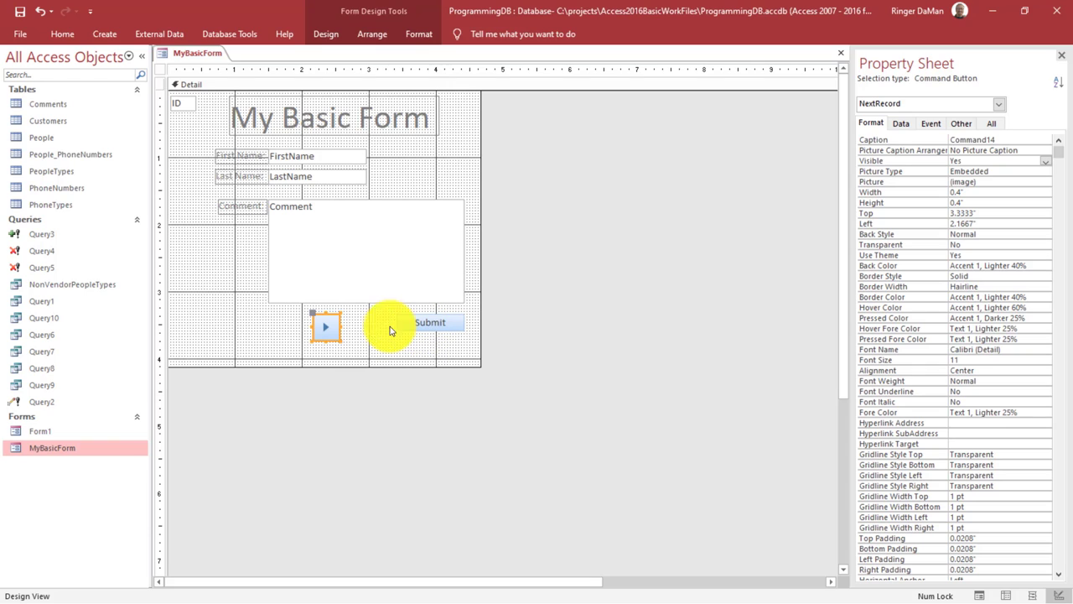
click(276, 318)
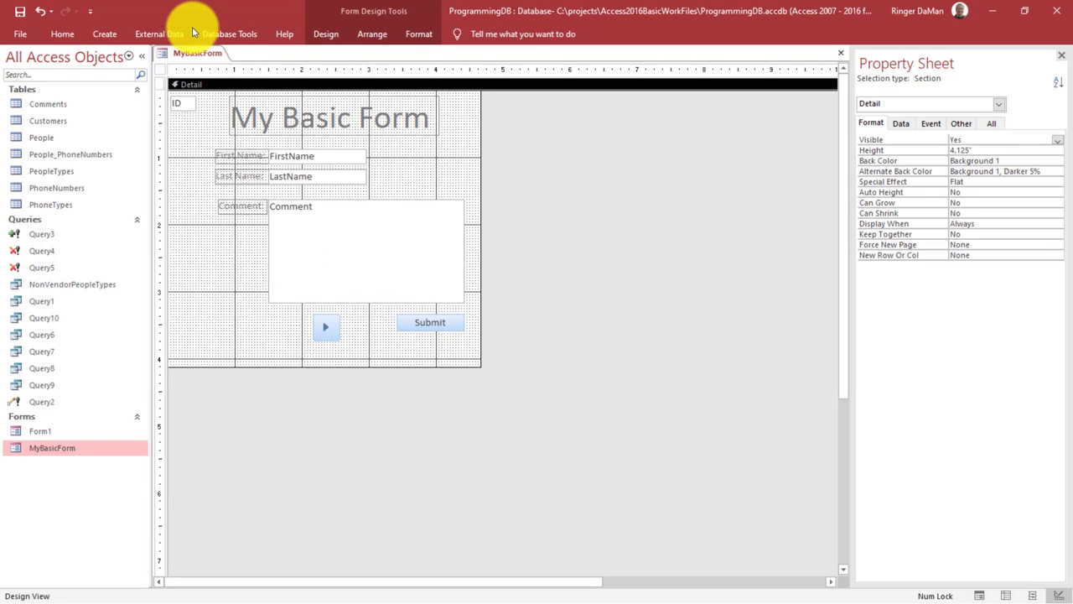
click(107, 33)
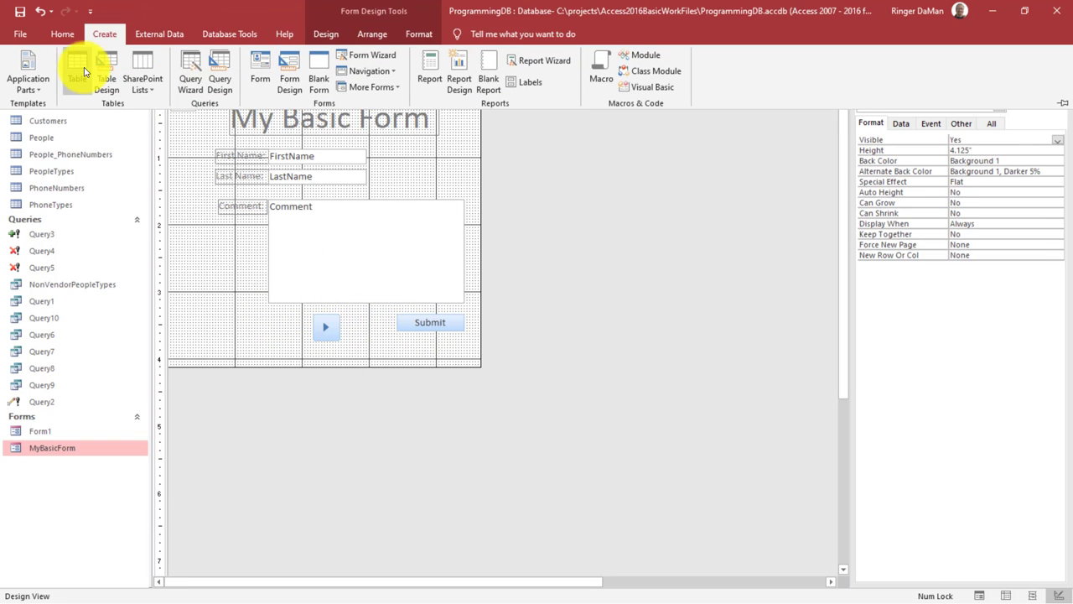
click(334, 33)
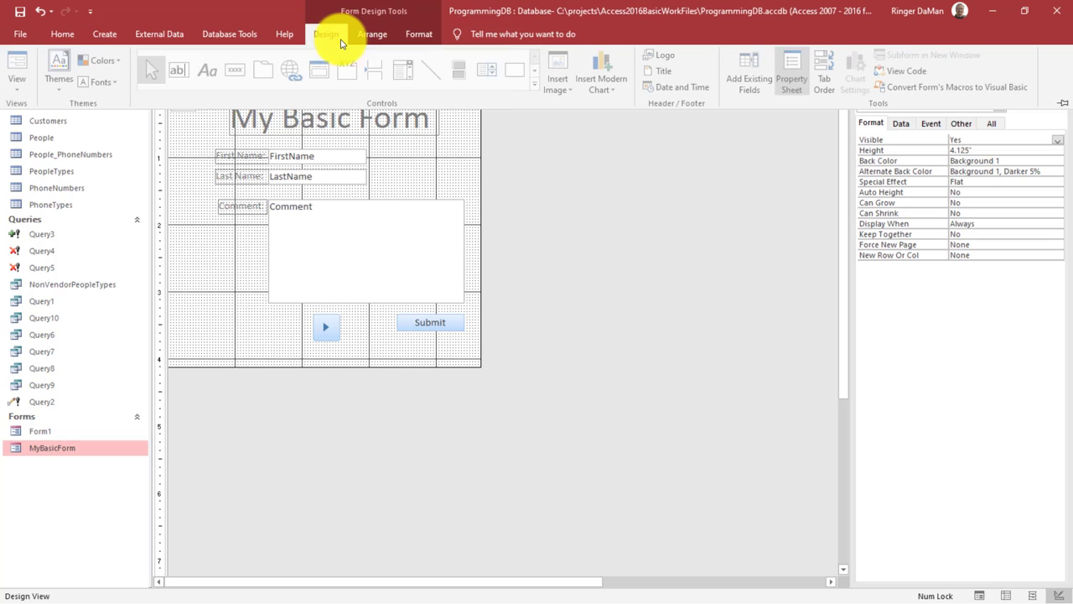
click(238, 70)
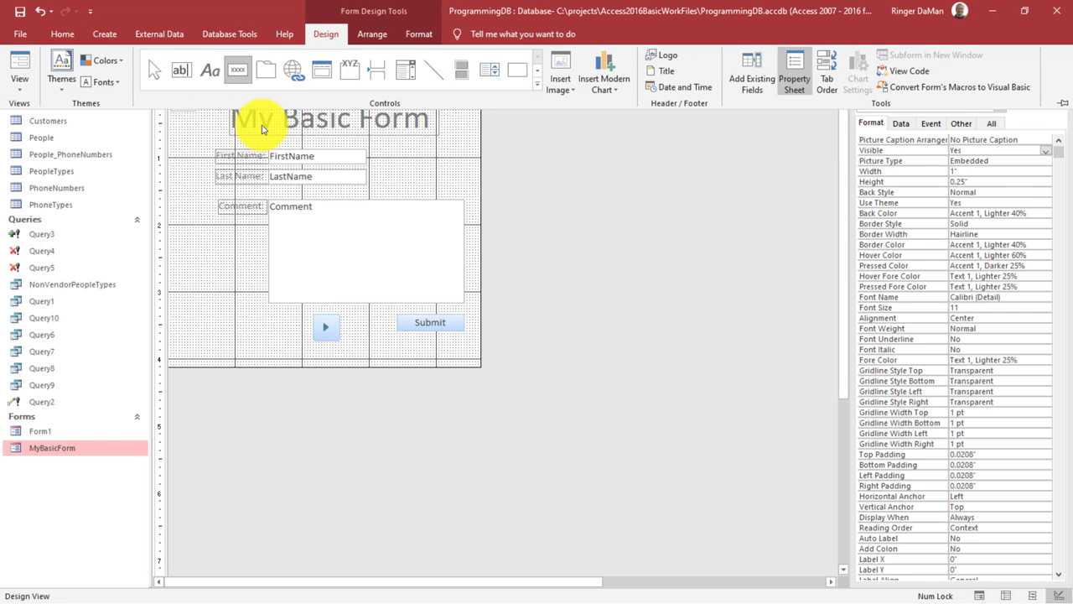
click(232, 307)
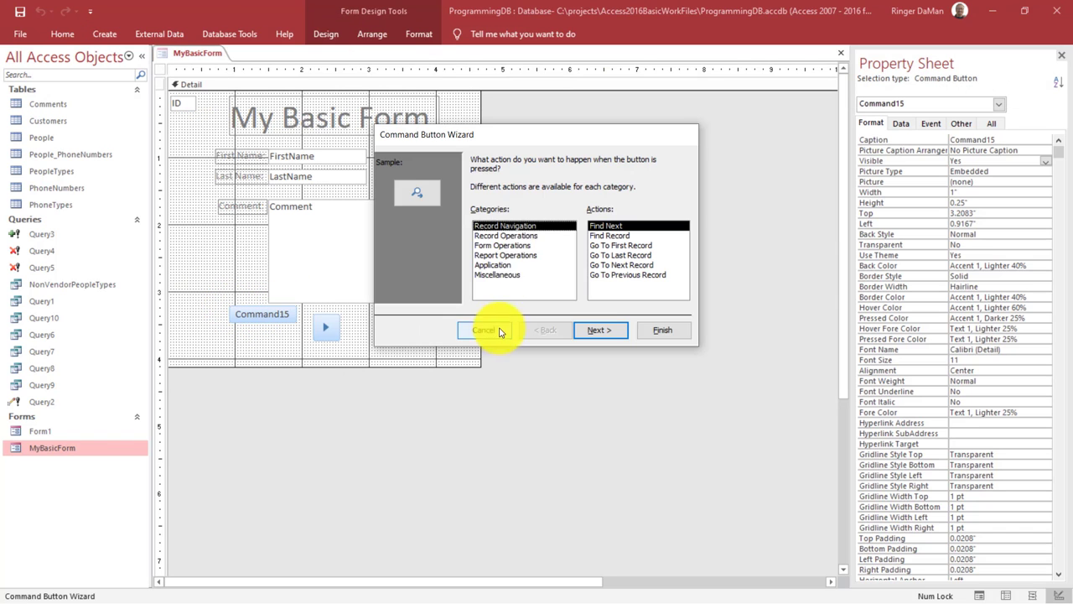
Make the second button go to the previous record with the 'Go To Previous' picture, named PreviousRecord
click(637, 275)
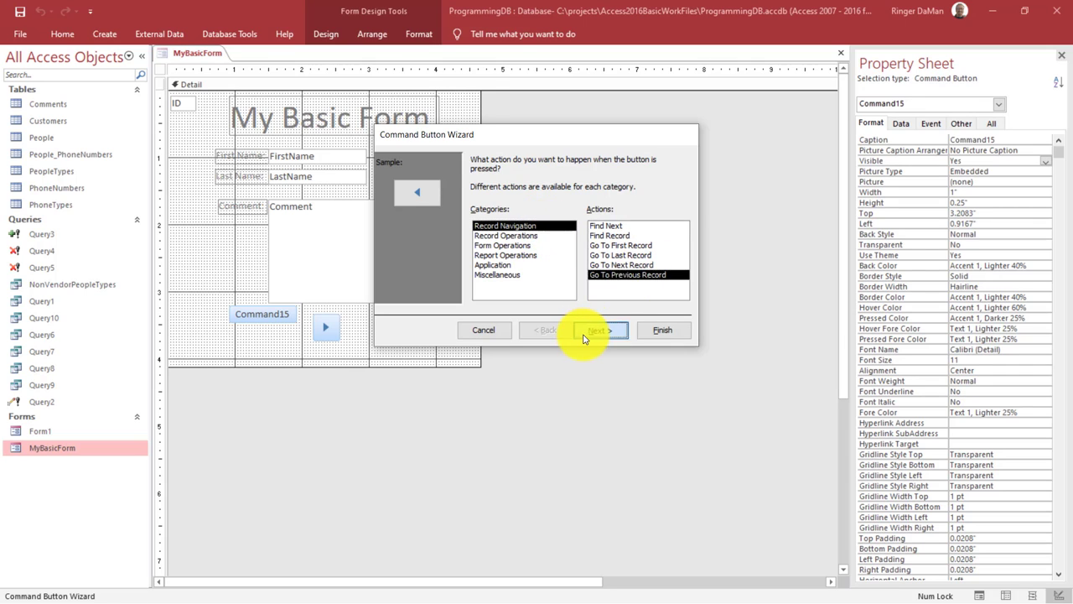
click(598, 329)
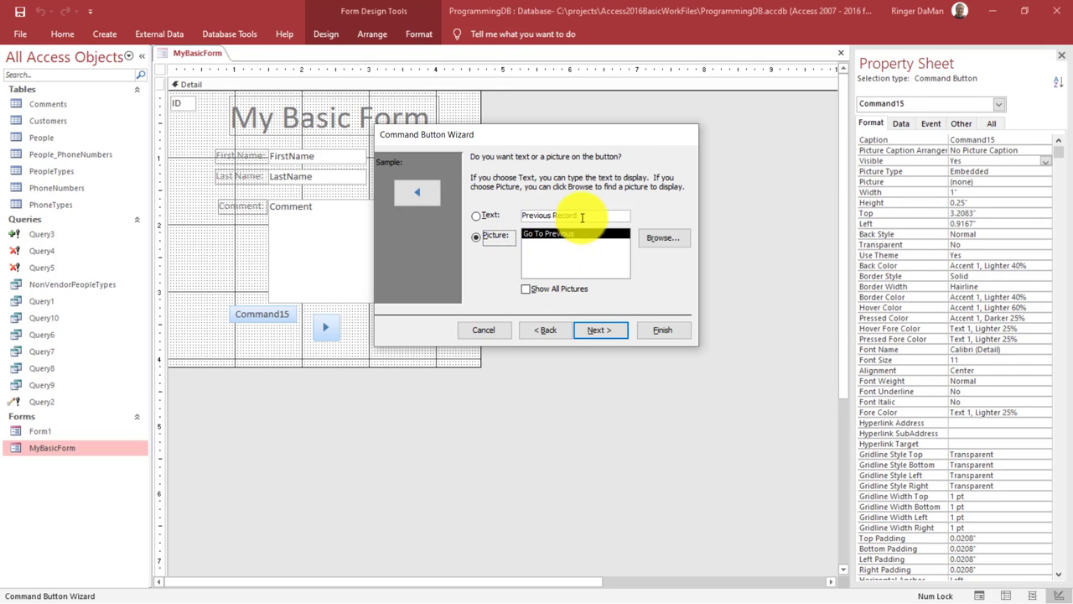
click(589, 324)
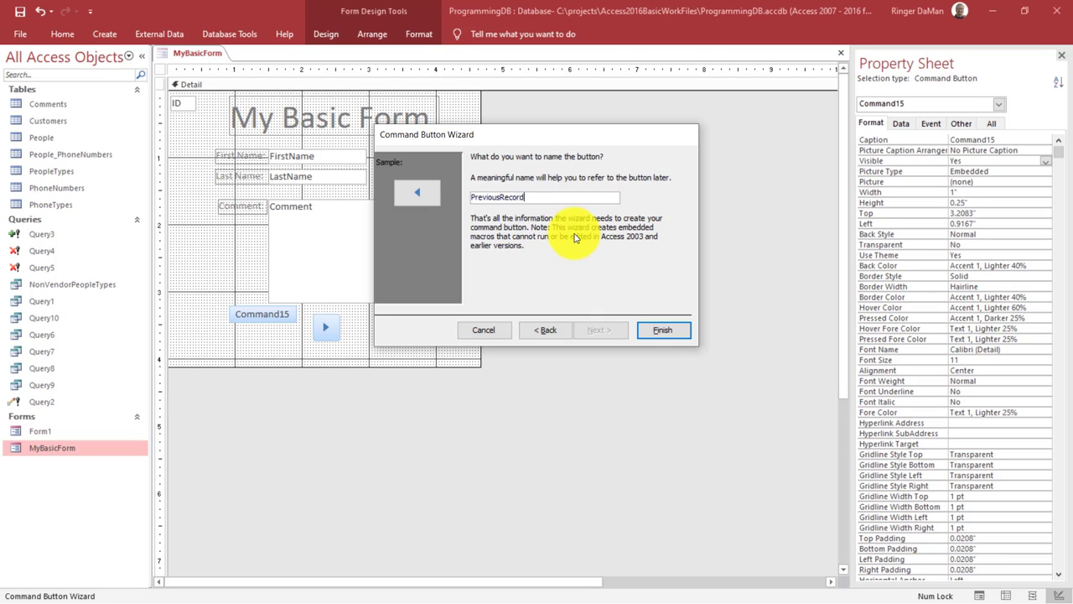
click(675, 332)
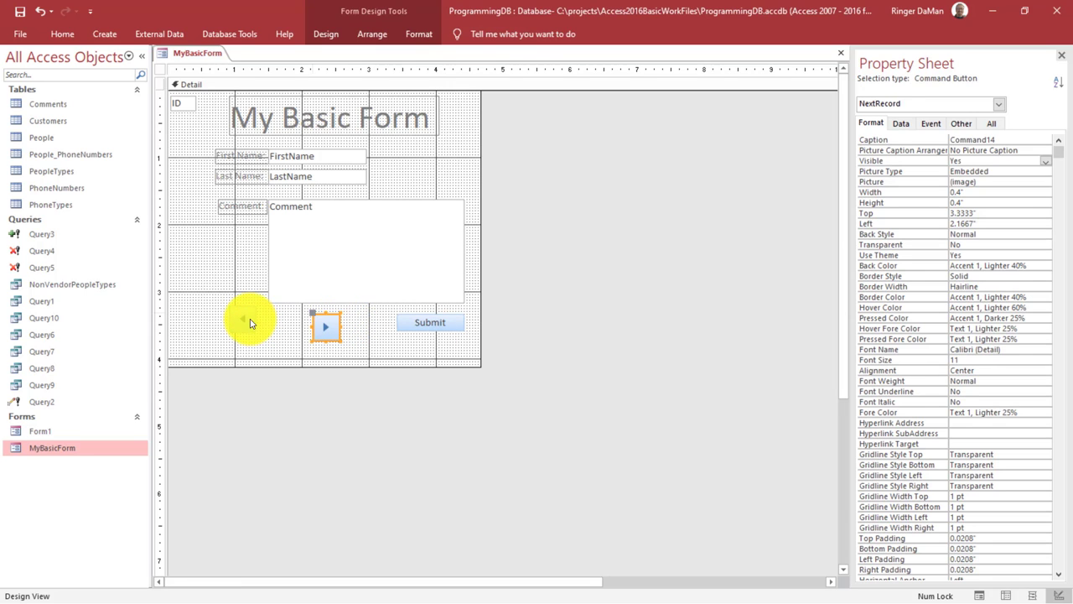
Drag PreviousRecord beside NextRecord, confirm Submit is hidden, and switch to Form View
drag(247, 319, 295, 330)
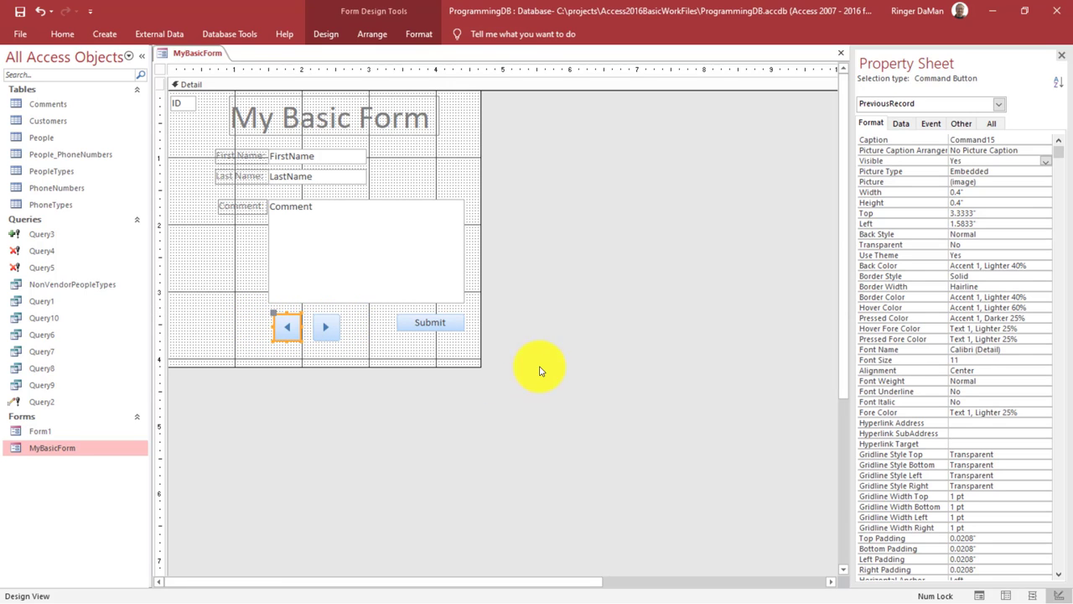
click(540, 360)
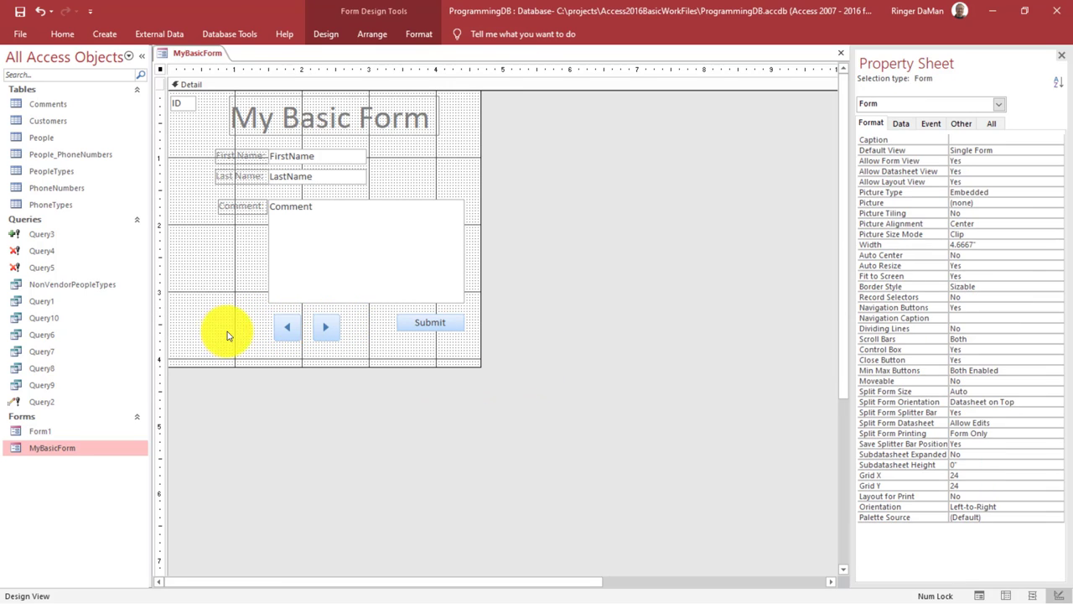
click(442, 332)
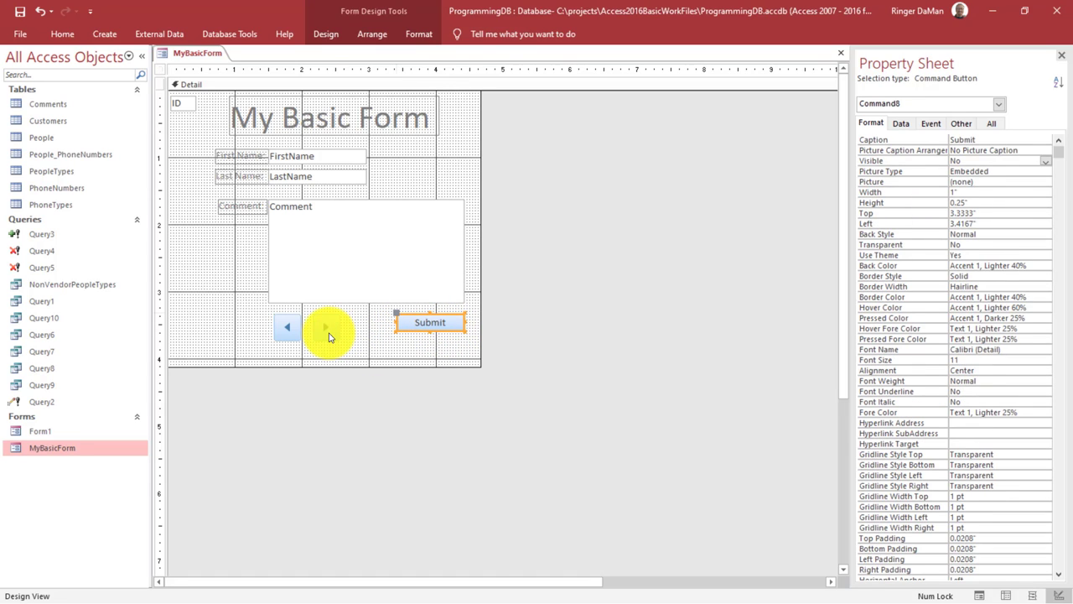
click(330, 337)
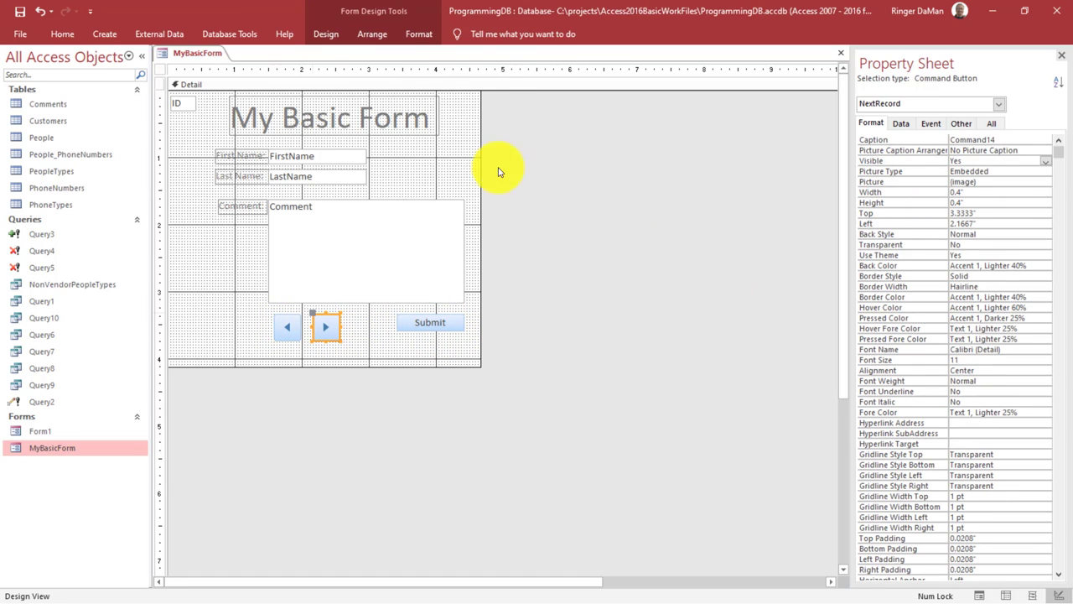
right_click(192, 56)
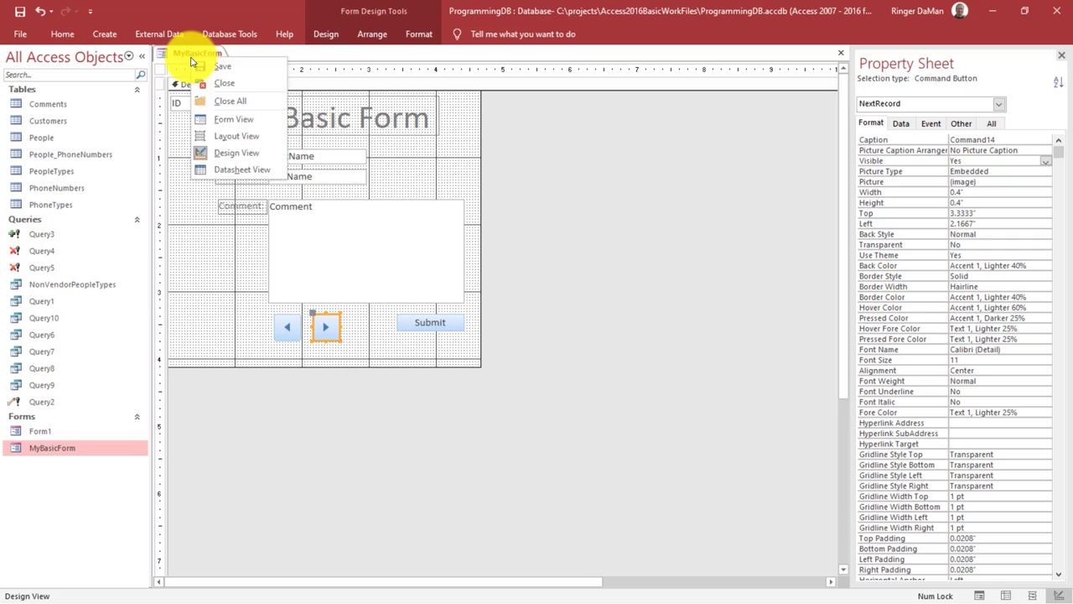
click(220, 119)
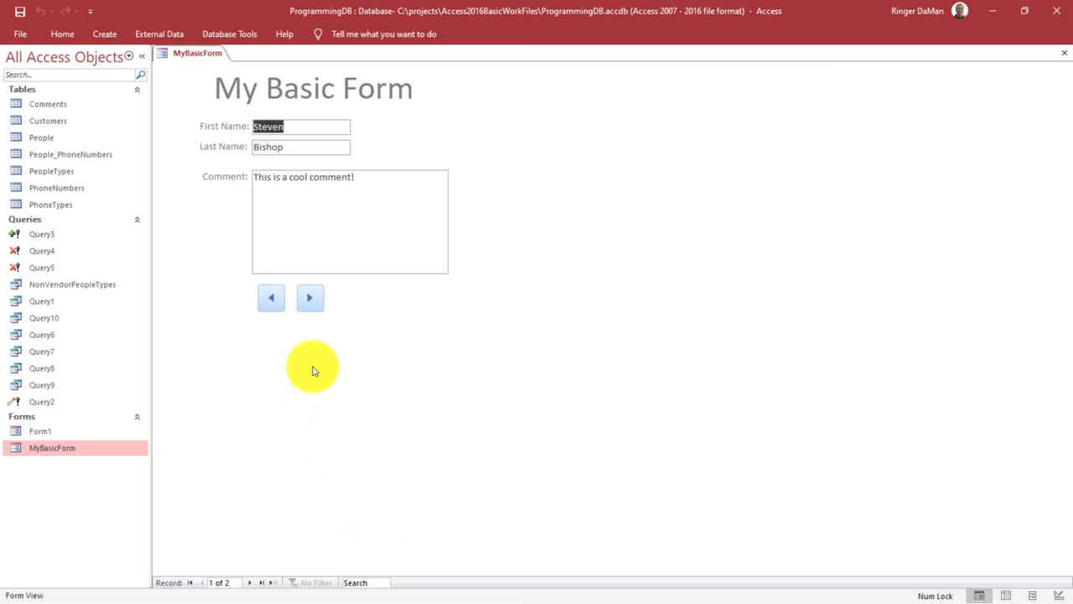
click(273, 302)
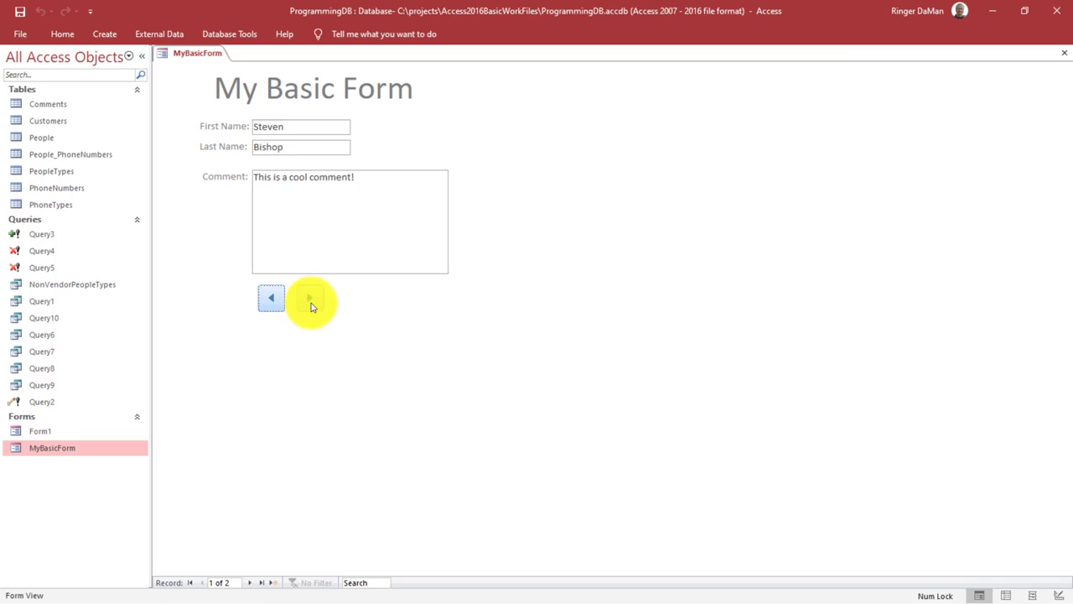
click(310, 299)
click(274, 302)
click(310, 299)
click(276, 302)
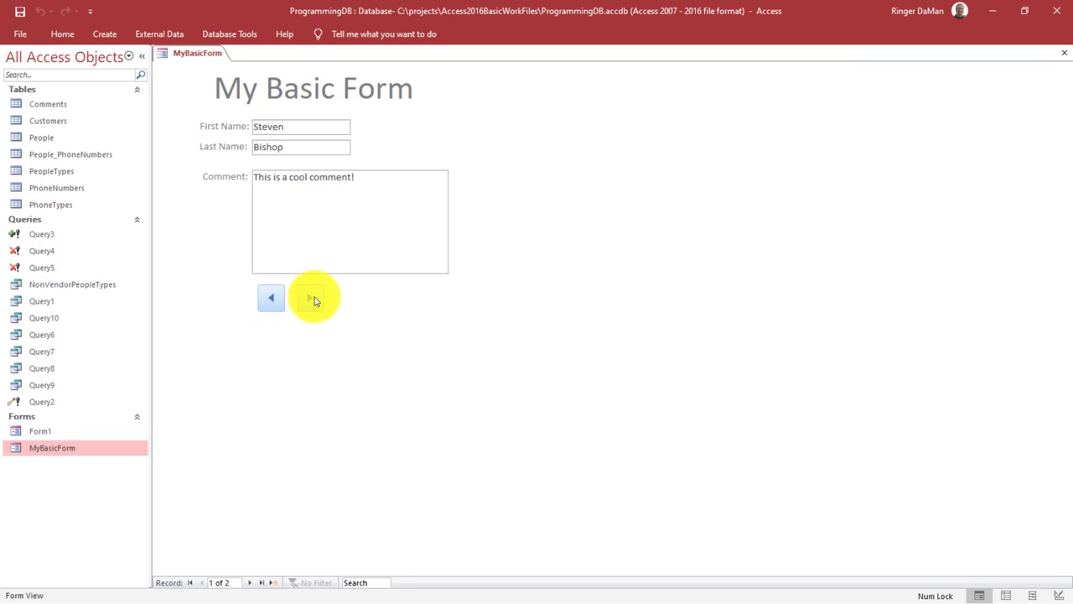
click(310, 299)
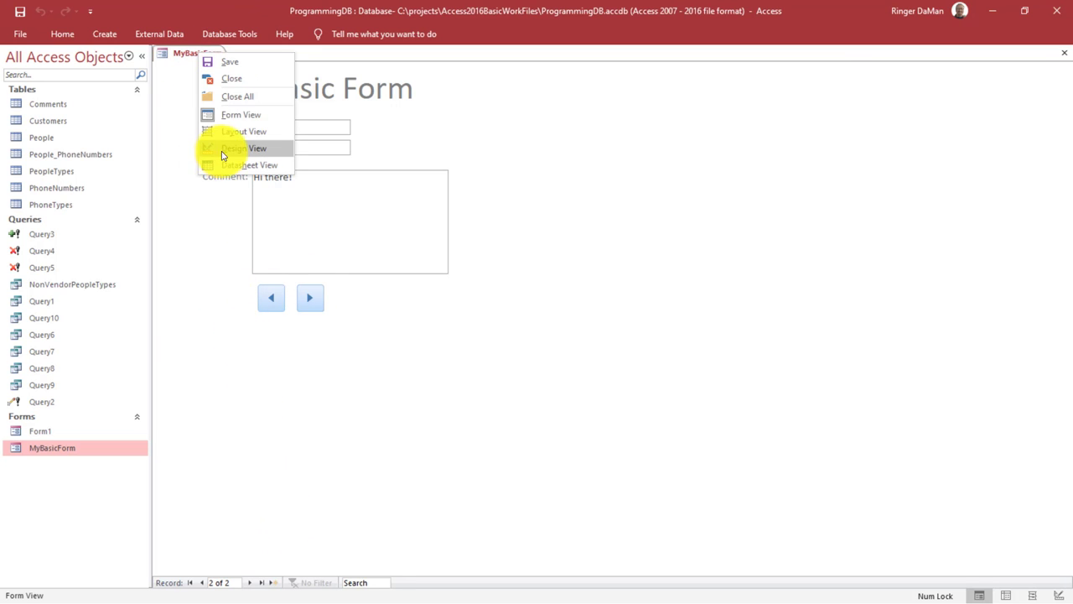
click(230, 149)
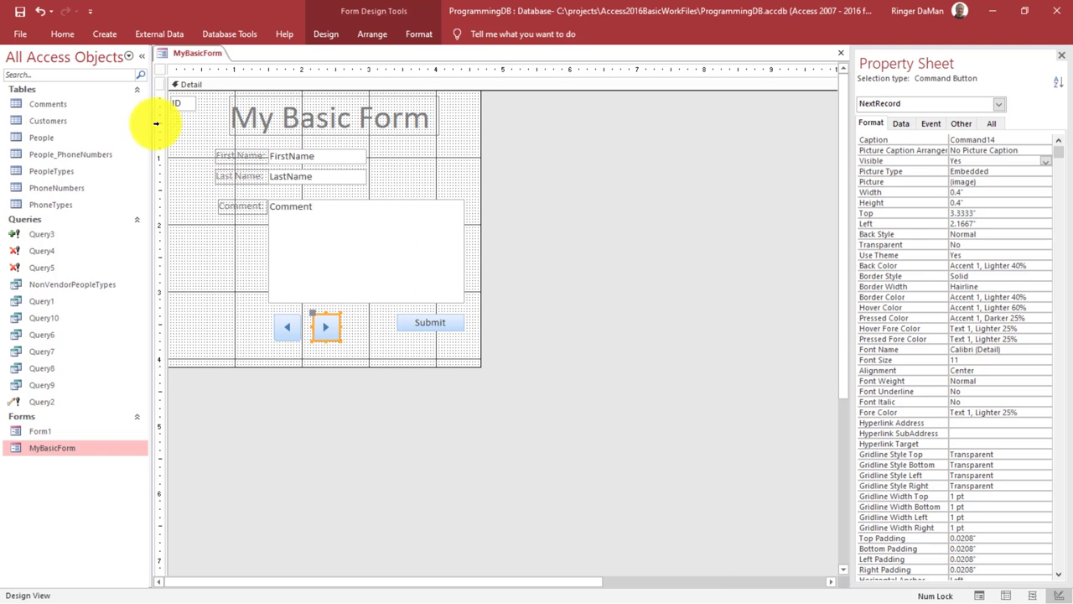
Set the form's Navigation Buttons property to No and check the result in Form View
click(162, 76)
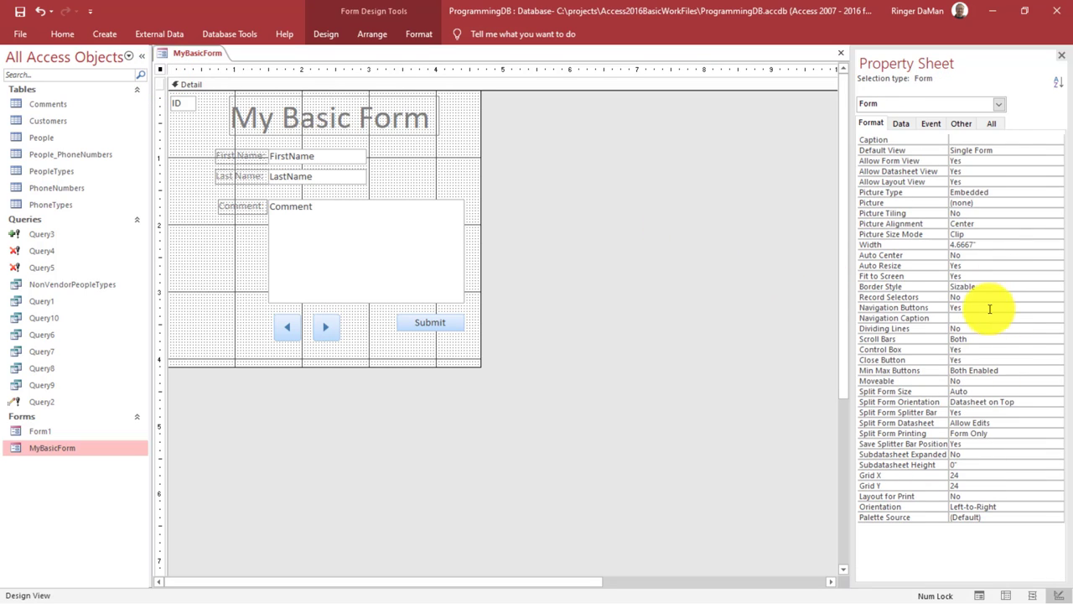
click(1058, 308)
click(1001, 328)
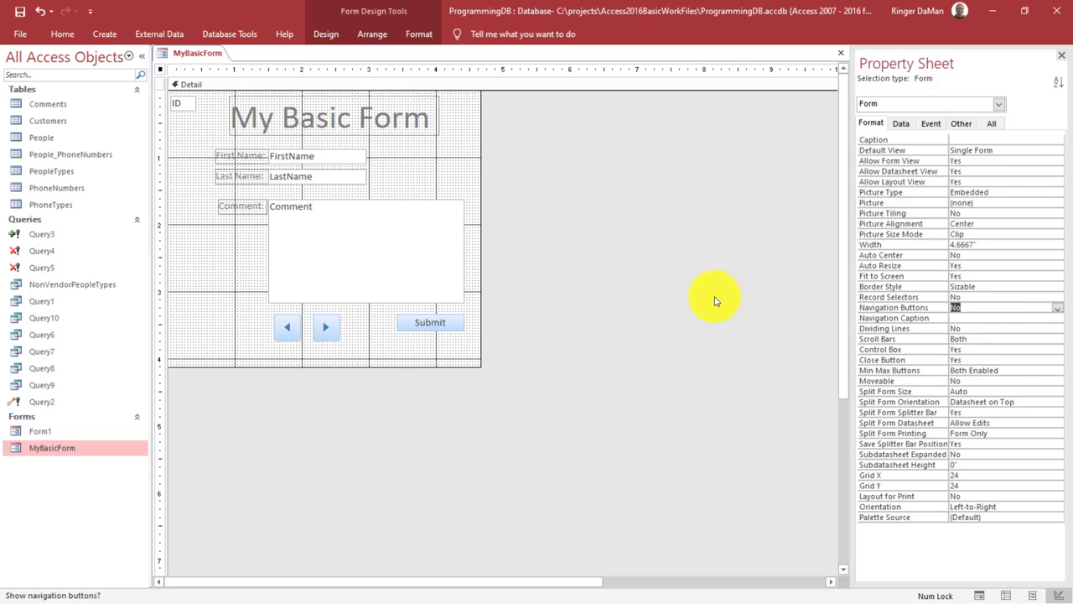
right_click(203, 55)
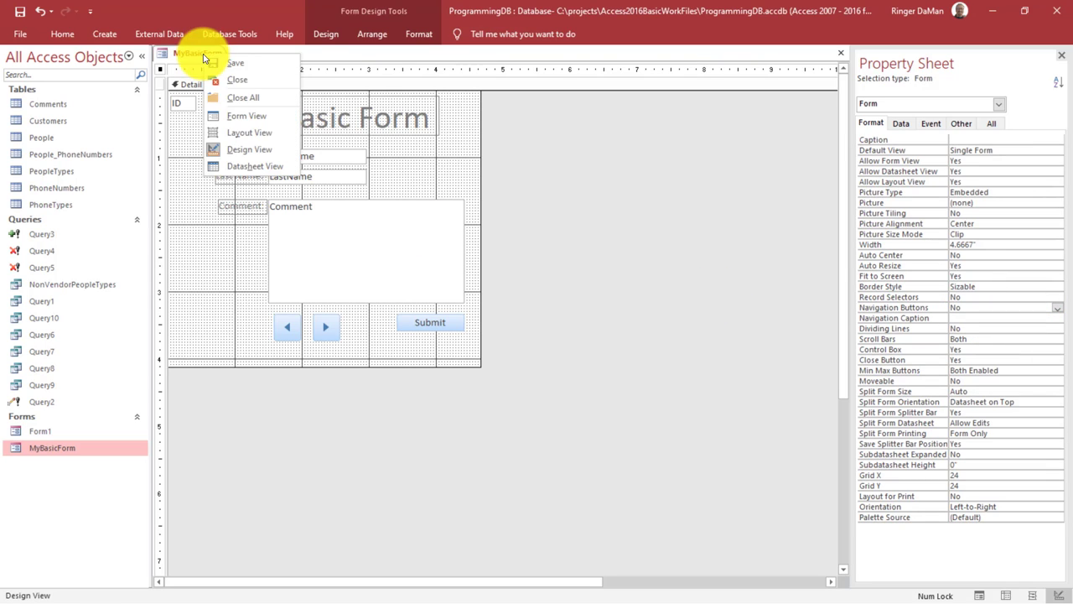
click(243, 116)
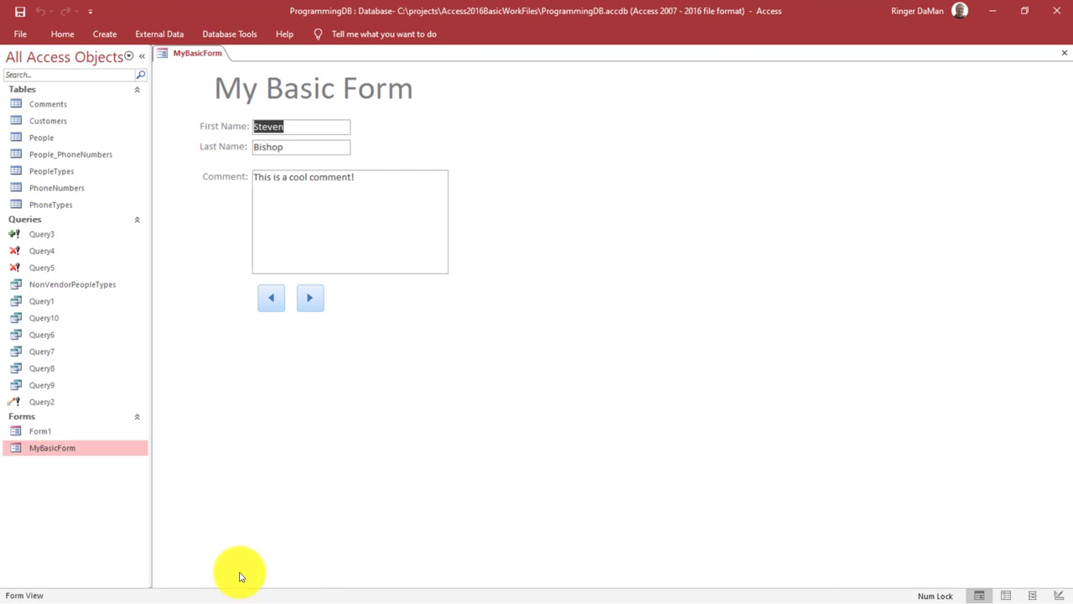
click(307, 298)
click(282, 299)
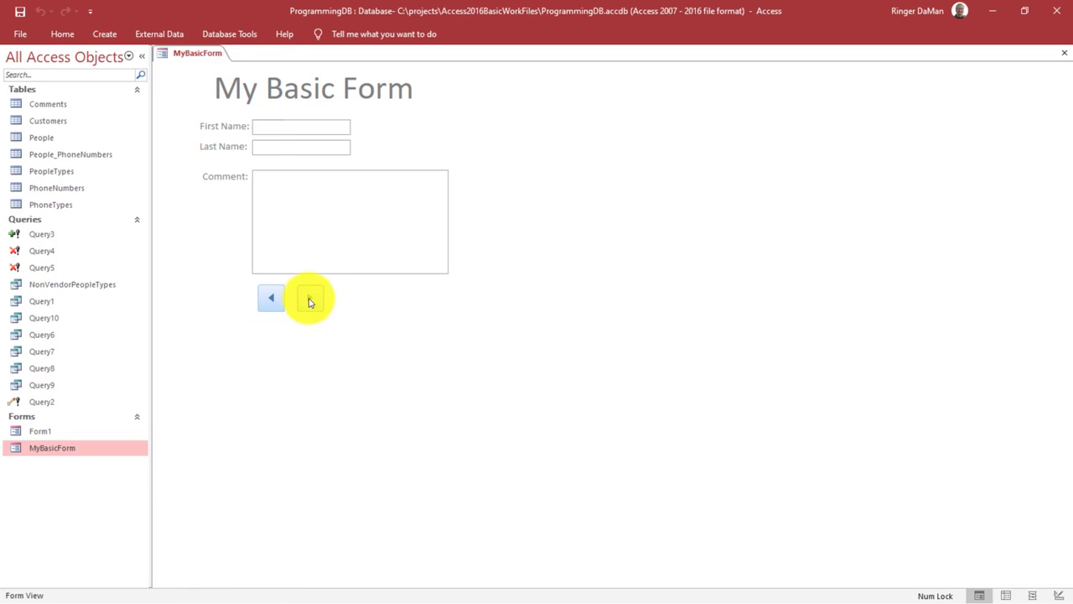
click(276, 299)
click(531, 243)
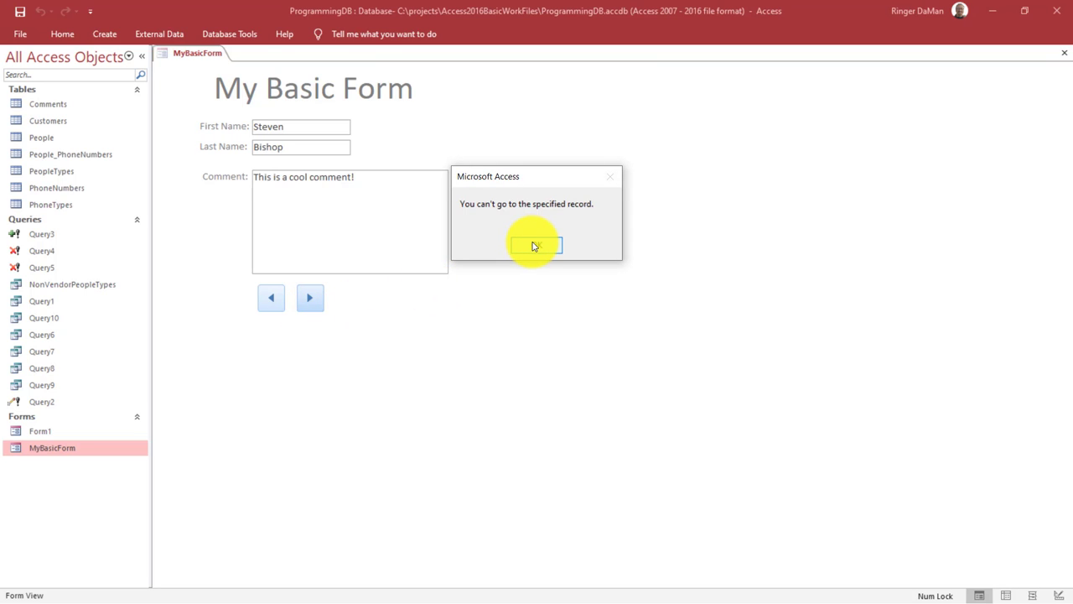
click(536, 248)
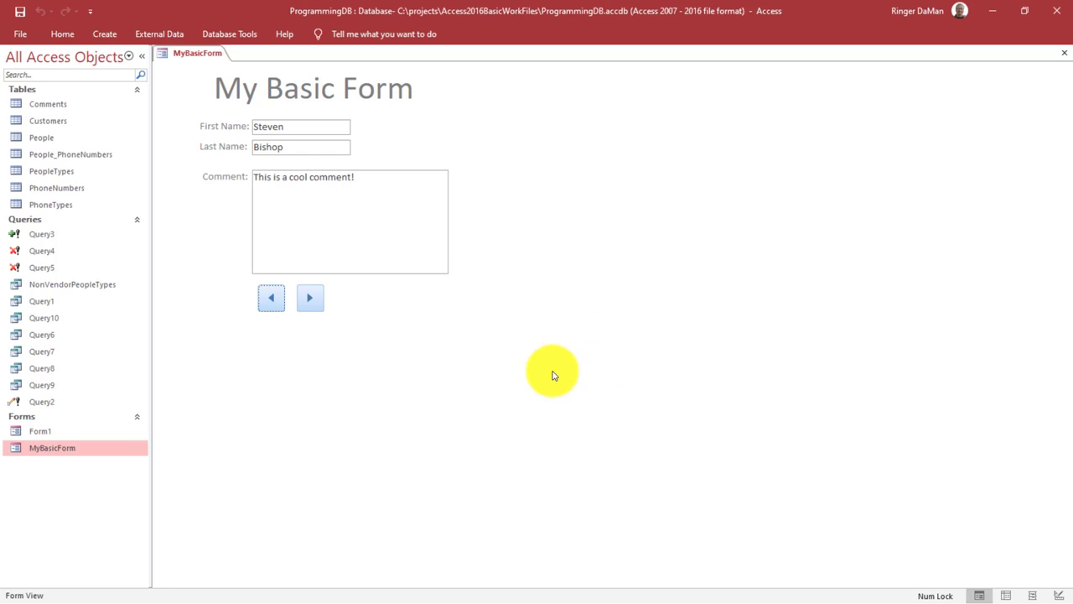
right_click(199, 52)
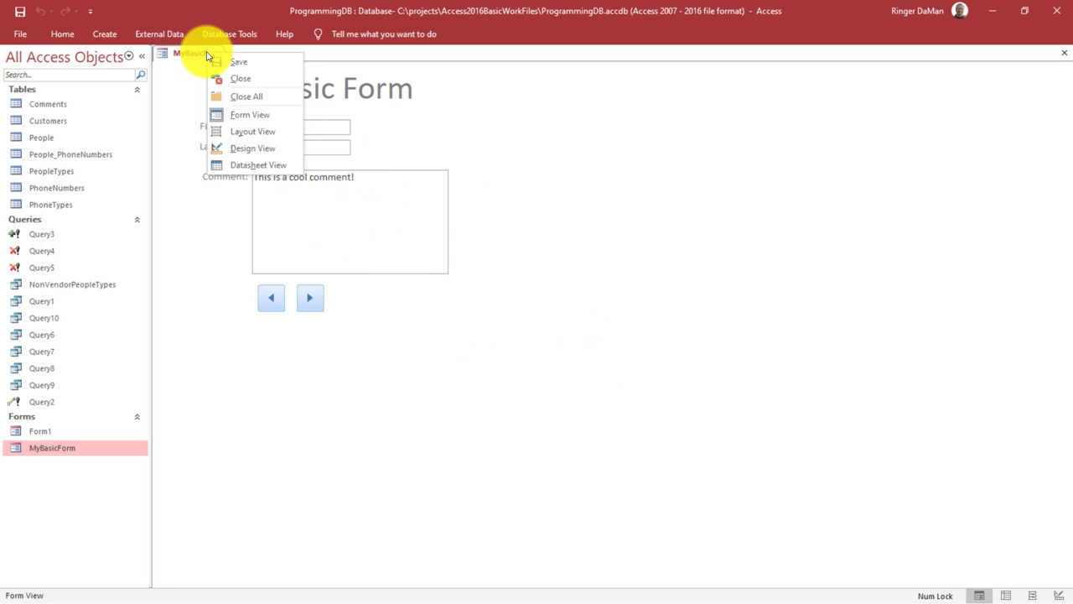
click(249, 147)
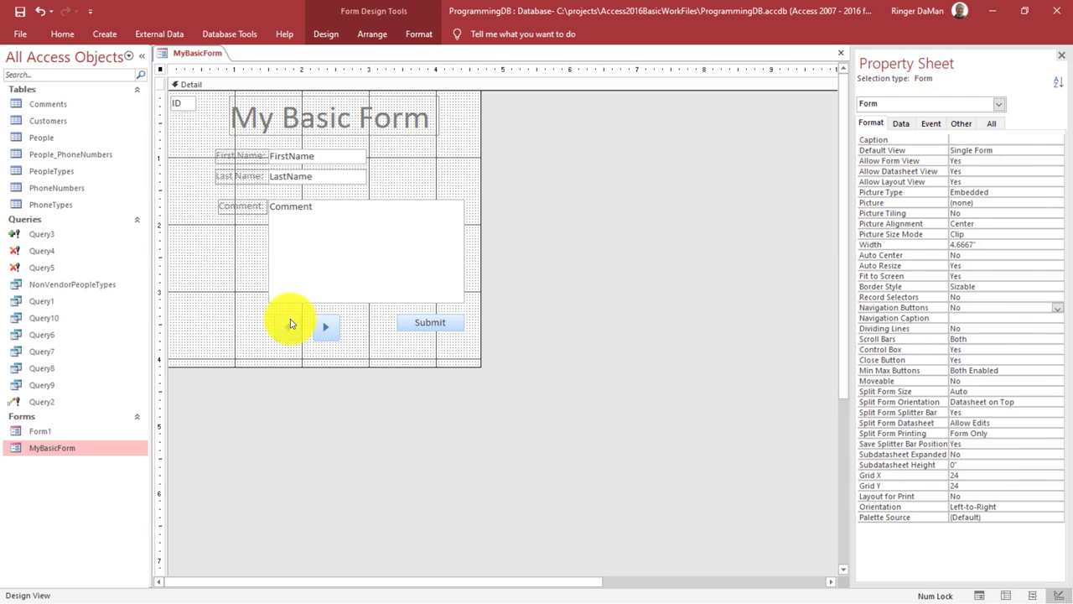
click(288, 324)
click(335, 323)
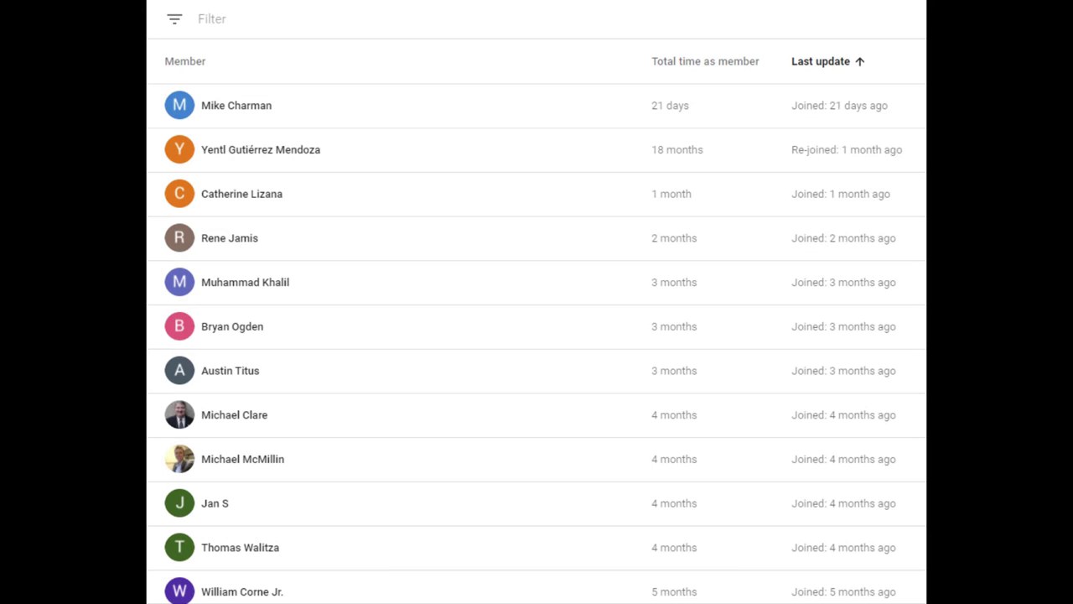
Scroll further down the members list to see older memberships
scroll(536, 335, down, 6)
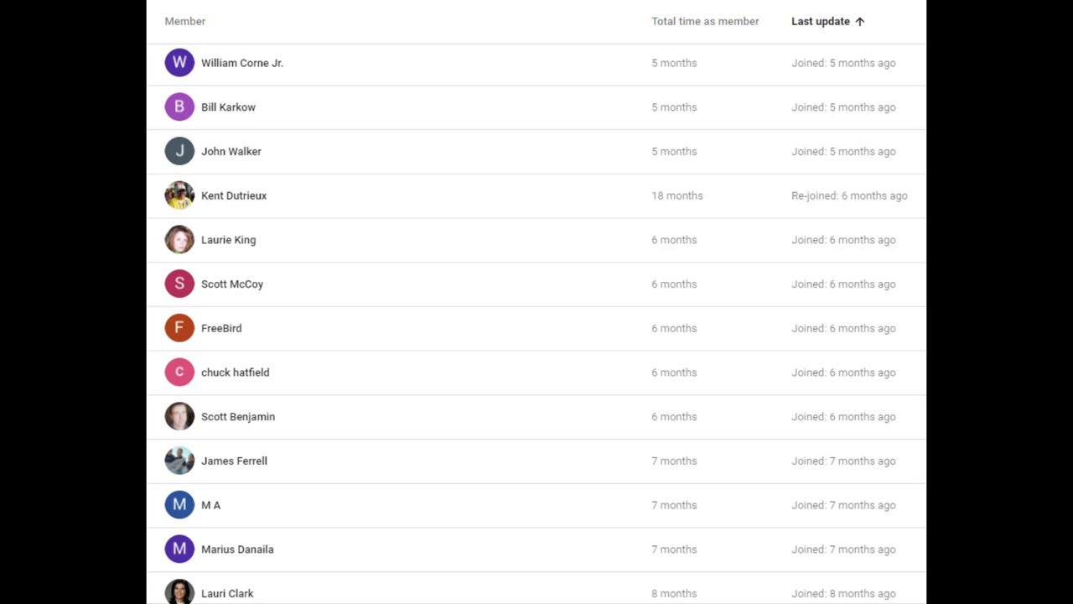
scroll(537, 325, down, 6)
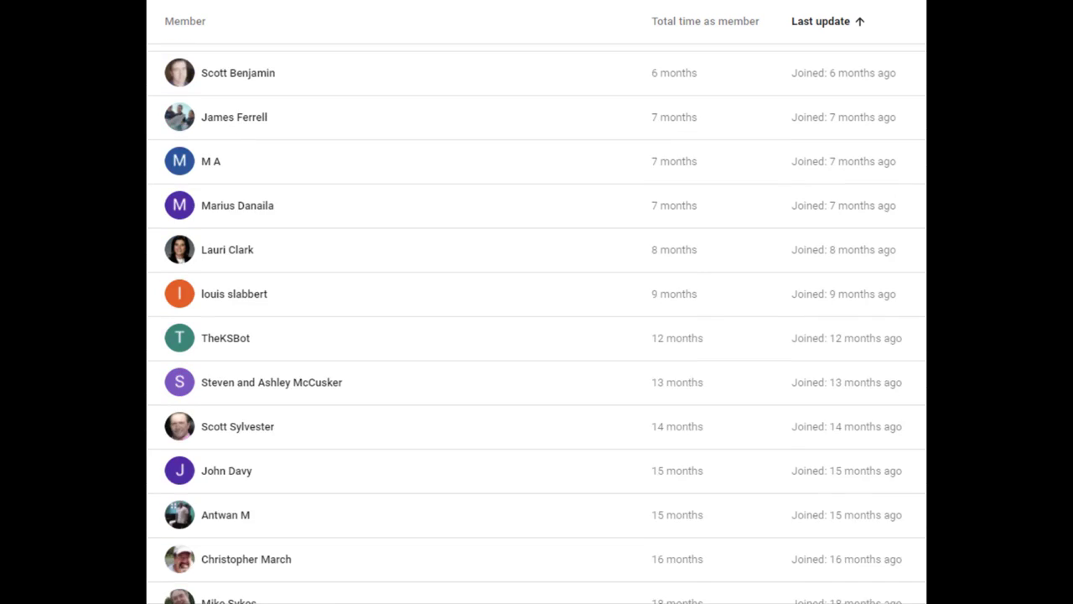